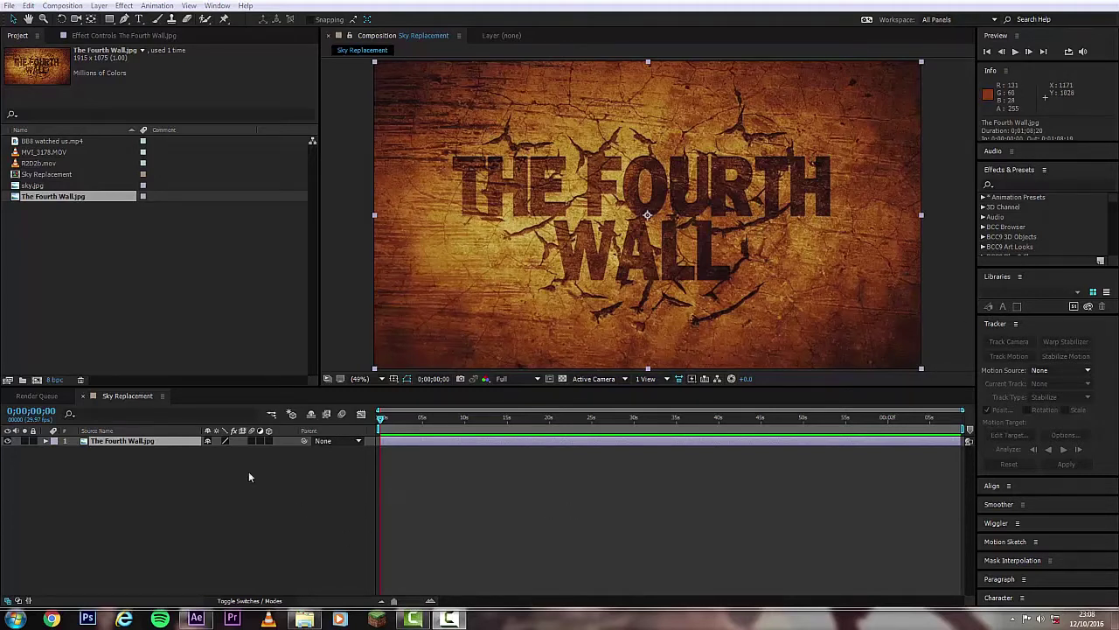
Delete The Fourth Wall.jpg layer from the Sky Replacement composition and dismiss the Windows update notification.
{"action": "left_click", "coordinate": [464, 443]}
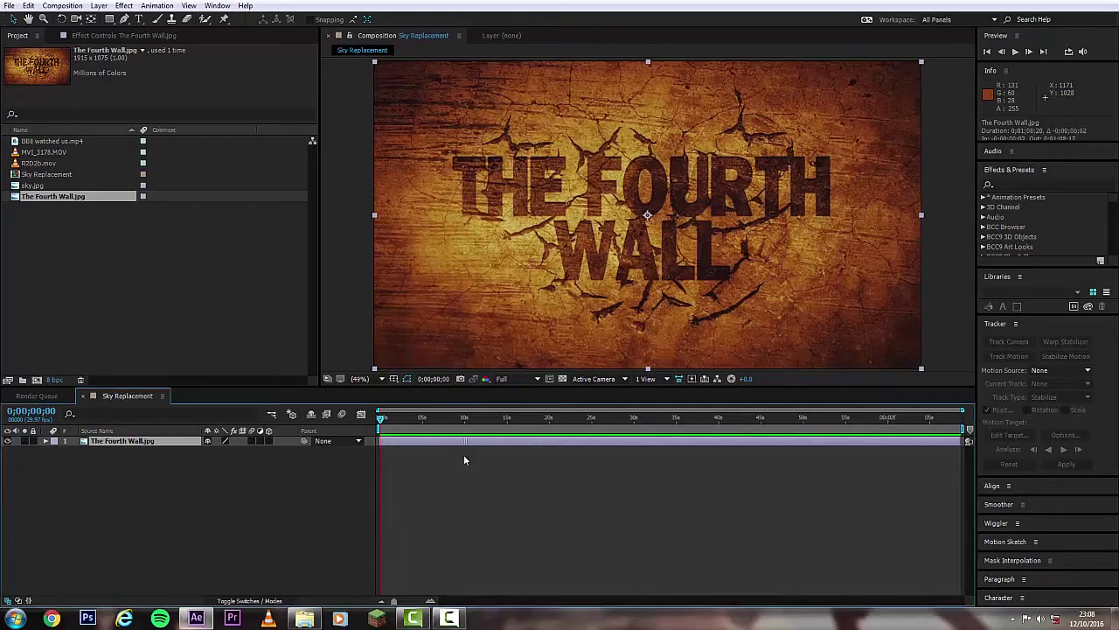
{"action": "left_click", "coordinate": [9, 440]}
{"action": "left_click", "coordinate": [10, 441]}
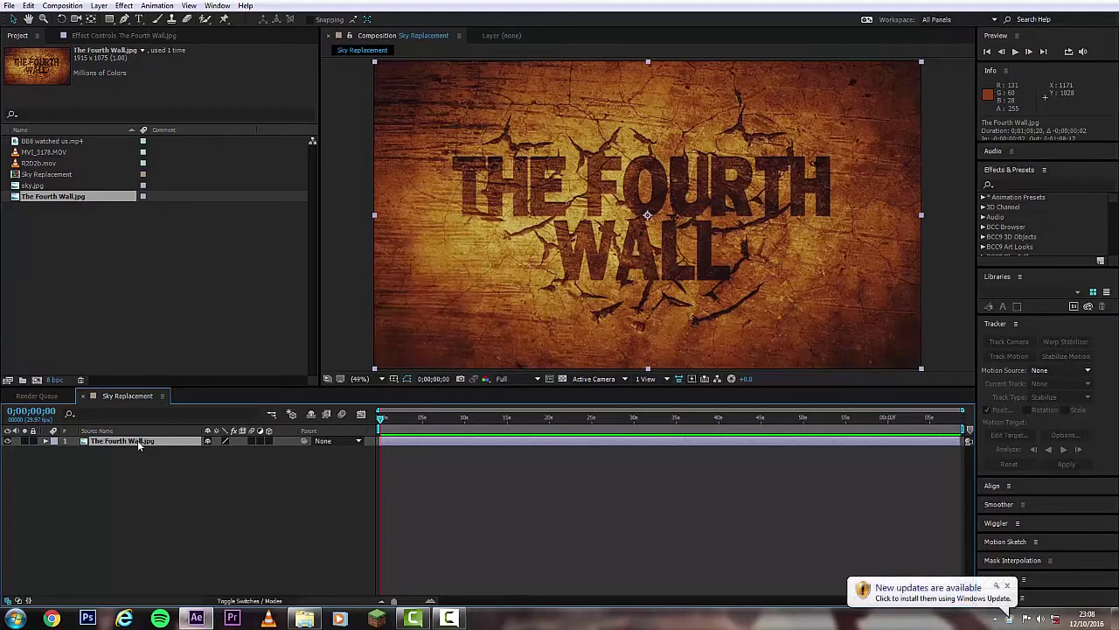
{"action": "key", "text": "Delete"}
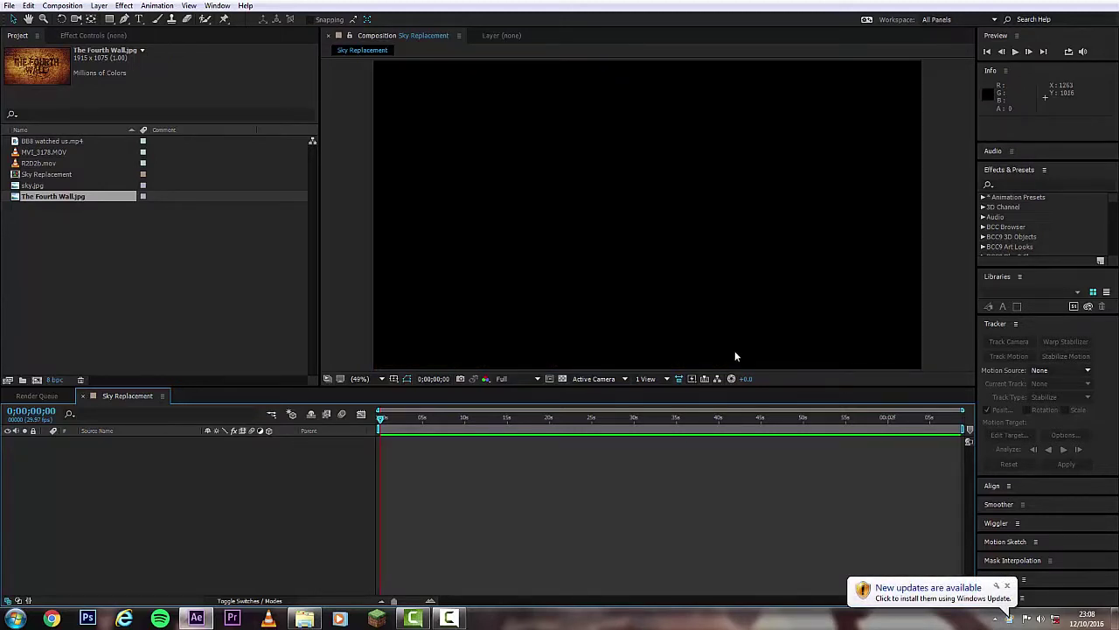
{"action": "left_click", "coordinate": [1008, 586]}
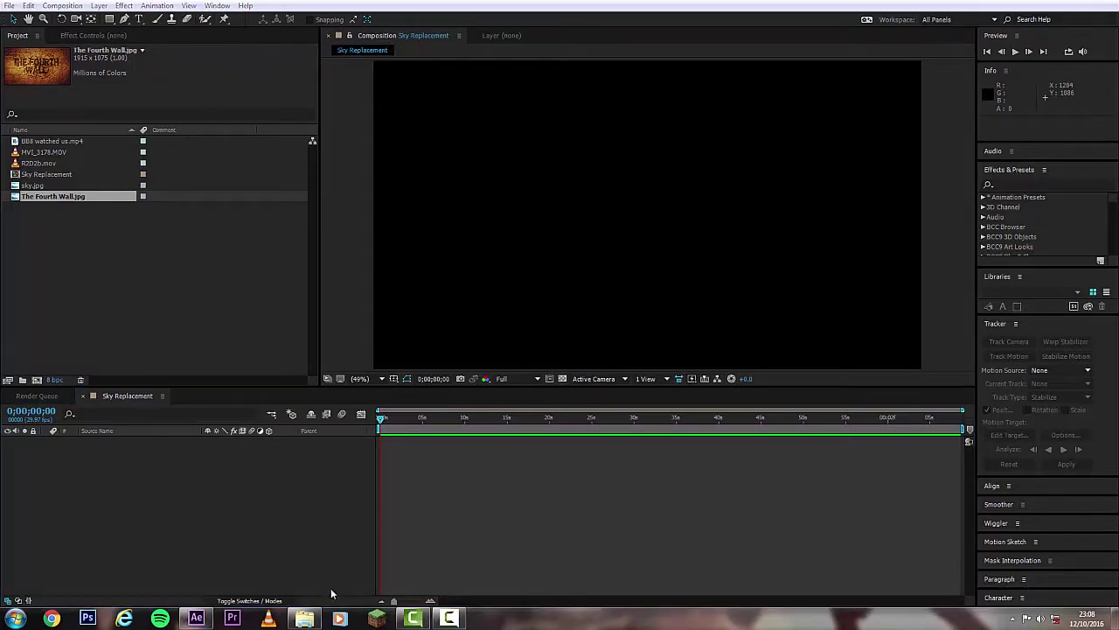
Play the BB8 watched us video from the Episode 6 folder in full screen, then close the player.
{"action": "mouse_move", "coordinate": [313, 622]}
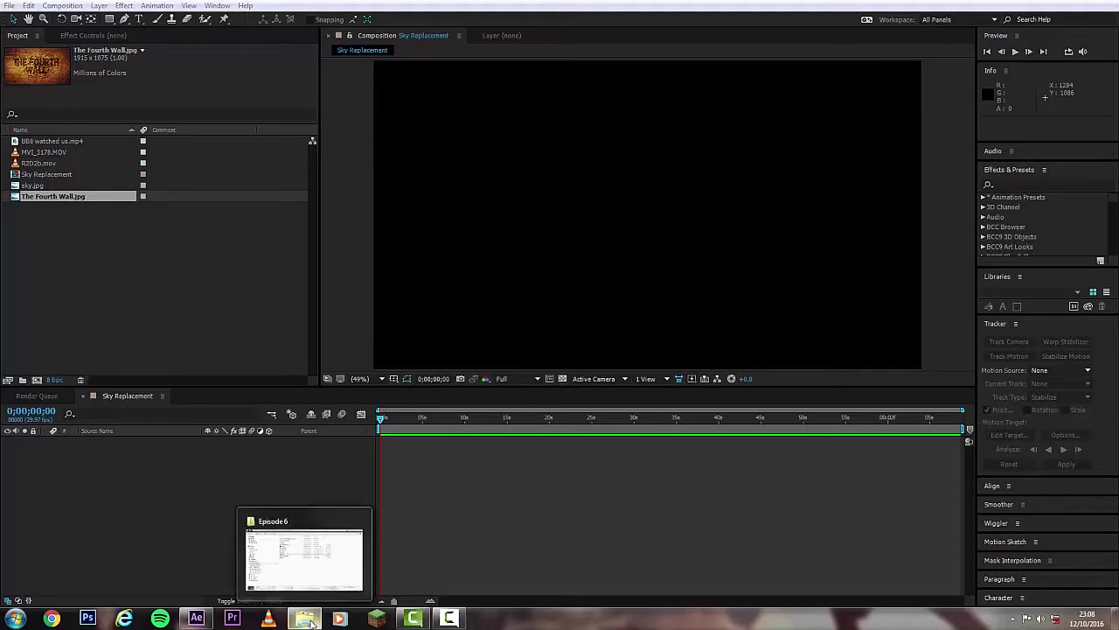
{"action": "left_click", "coordinate": [310, 621]}
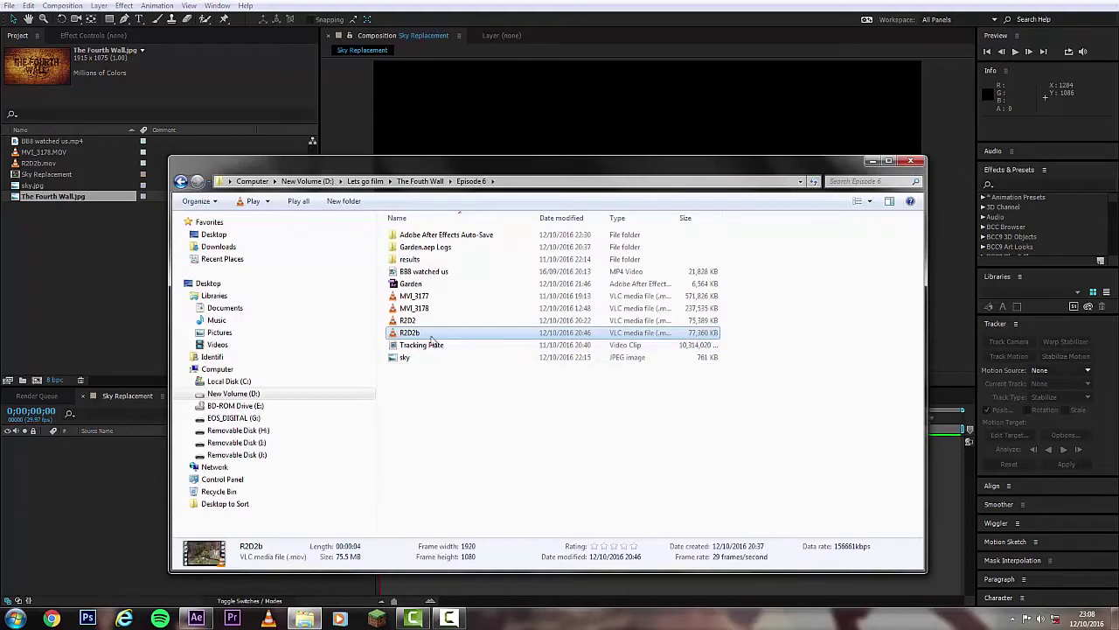
{"action": "double_click", "coordinate": [437, 273]}
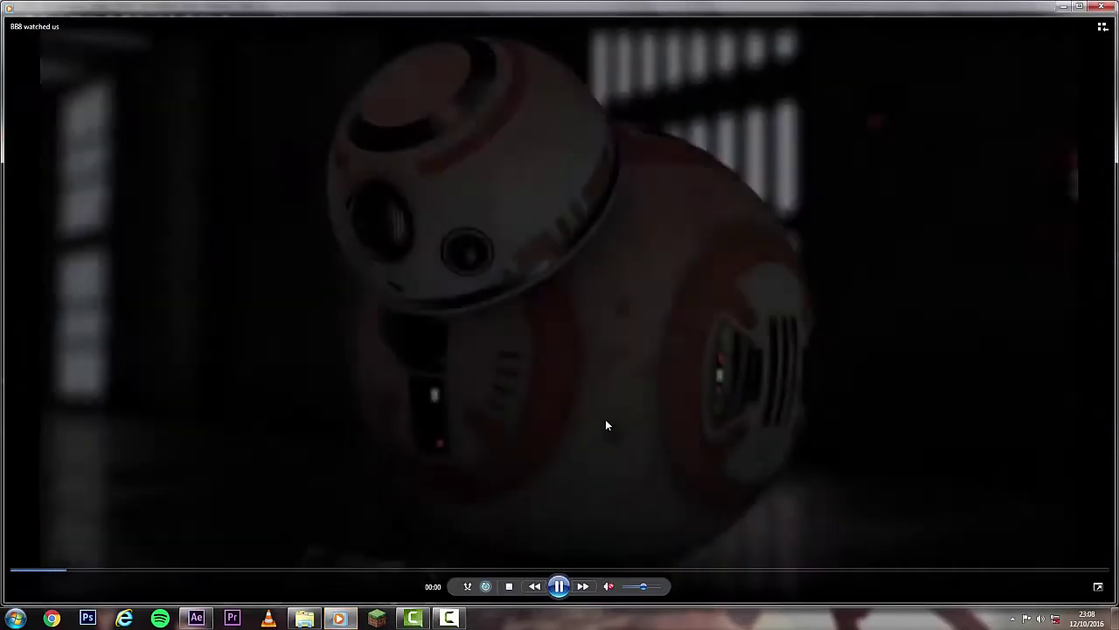
{"action": "double_click", "coordinate": [606, 418]}
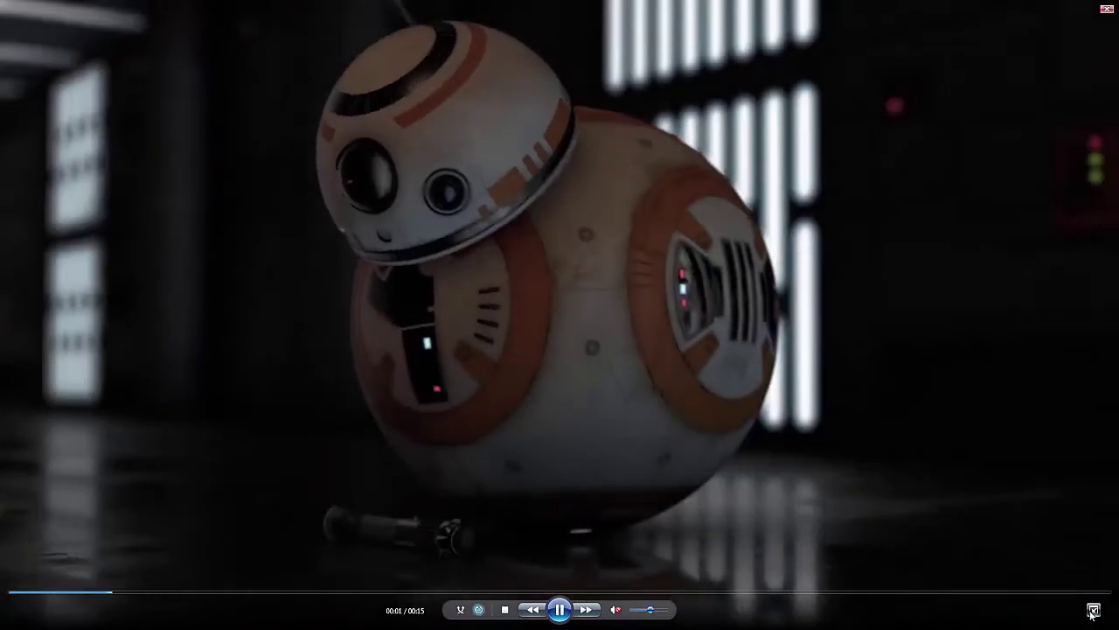
{"action": "left_click", "coordinate": [1094, 609]}
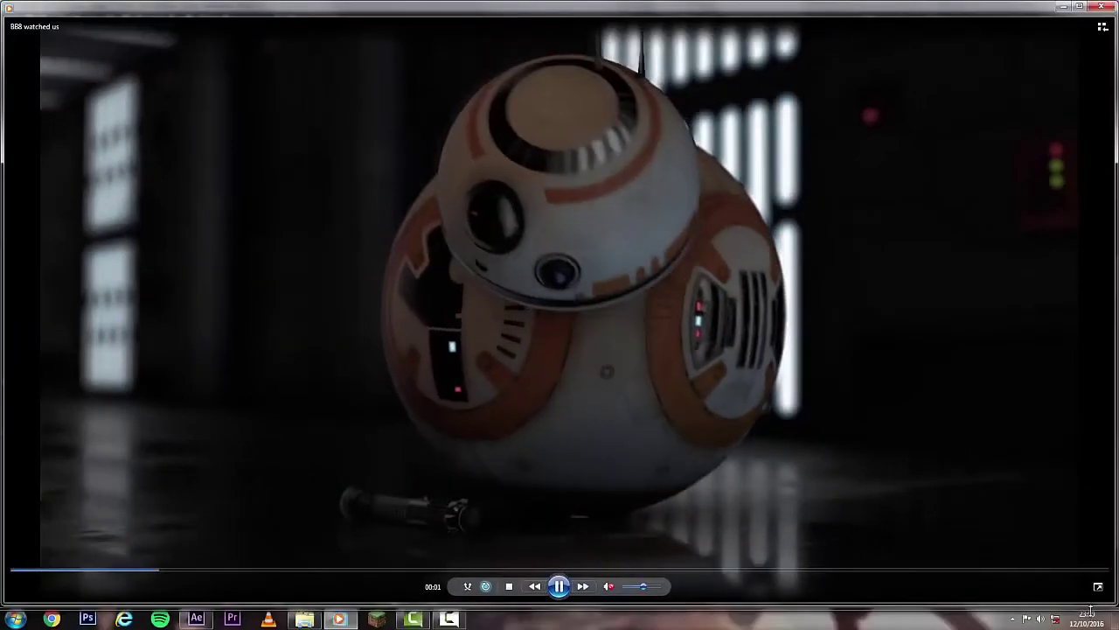
{"action": "key", "text": "alt+F4"}
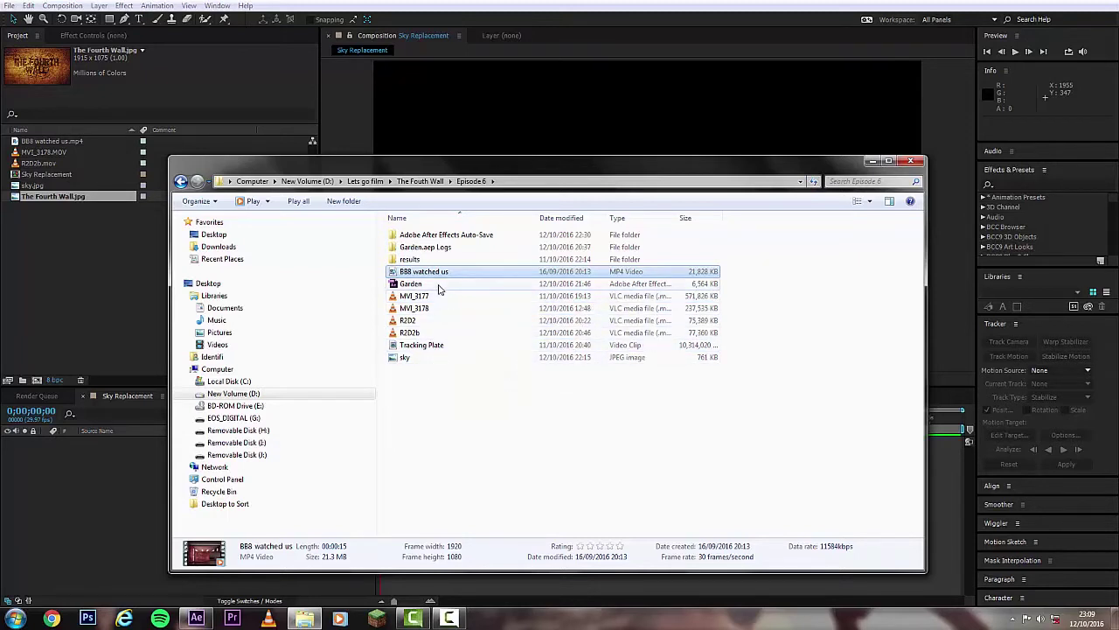
Play the R2D2b clip from the Episode 6 folder in full screen, then close the player and the folder.
{"action": "double_click", "coordinate": [431, 332]}
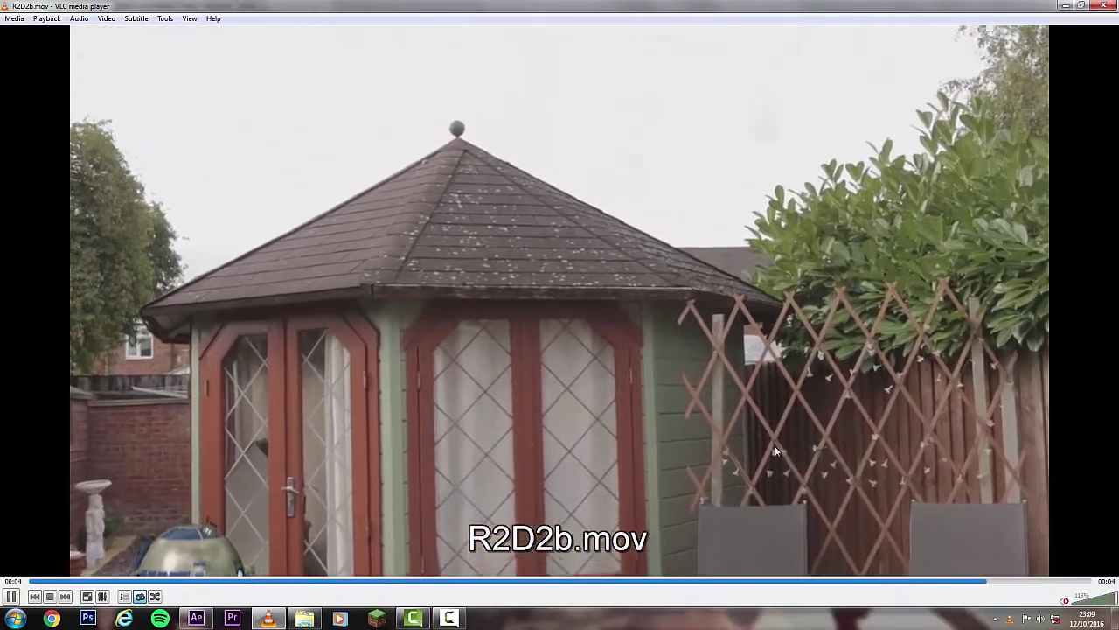
{"action": "double_click", "coordinate": [771, 425]}
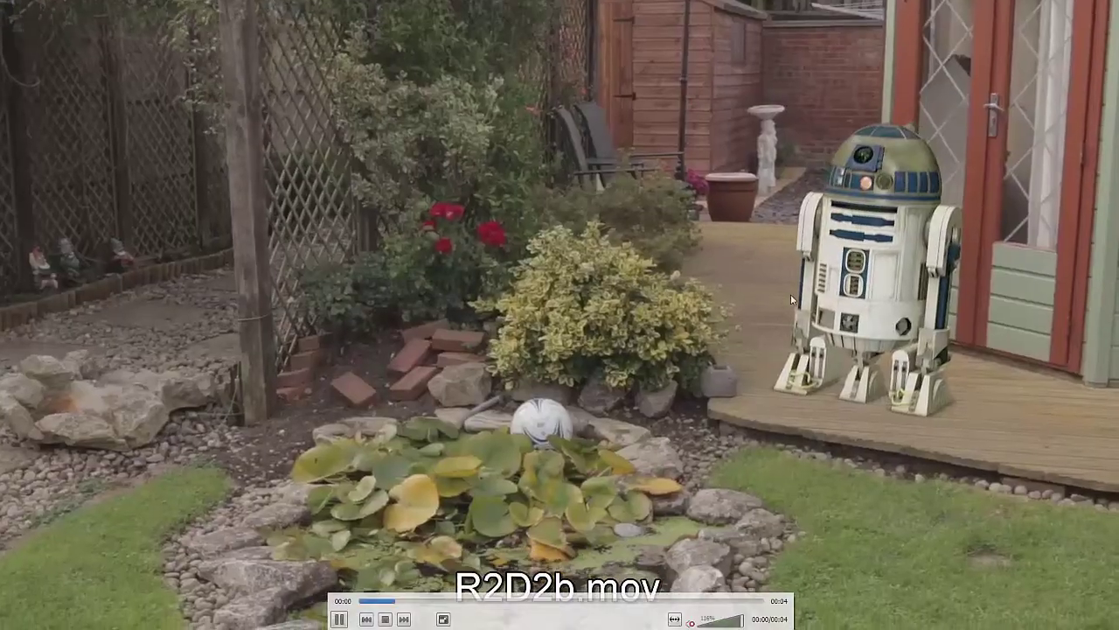
{"action": "double_click", "coordinate": [790, 294]}
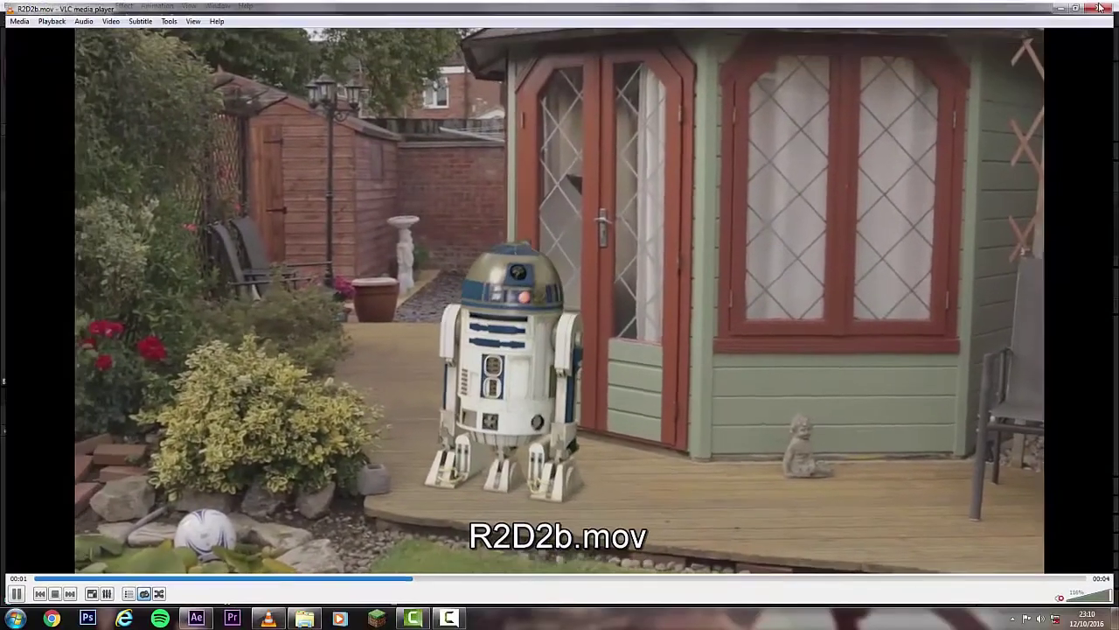
{"action": "left_click", "coordinate": [1112, 5]}
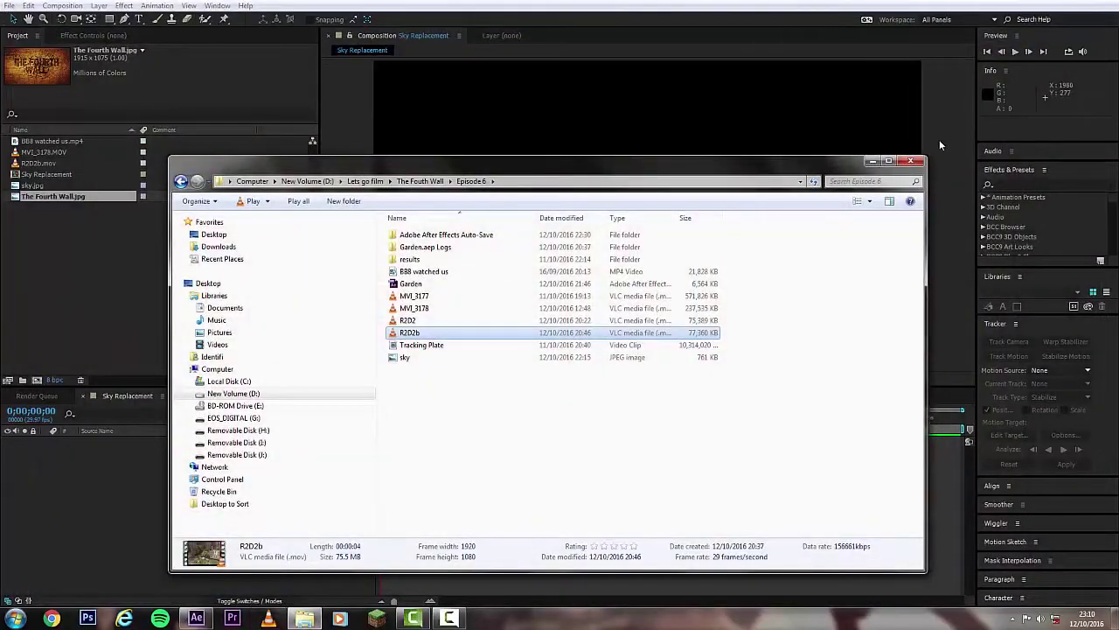
{"action": "left_click", "coordinate": [910, 161]}
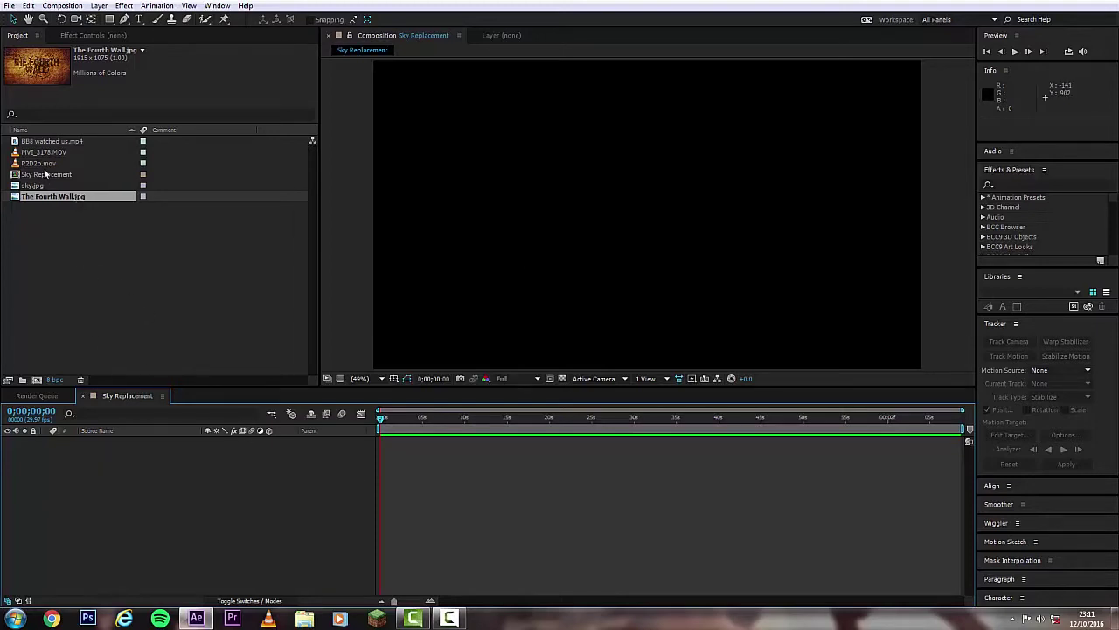
Add MVI_3178.MOV to the Sky Replacement composition and start the work area at 0;00;11;09.
{"action": "left_click_drag", "start_coordinate": [53, 154], "coordinate": [107, 461]}
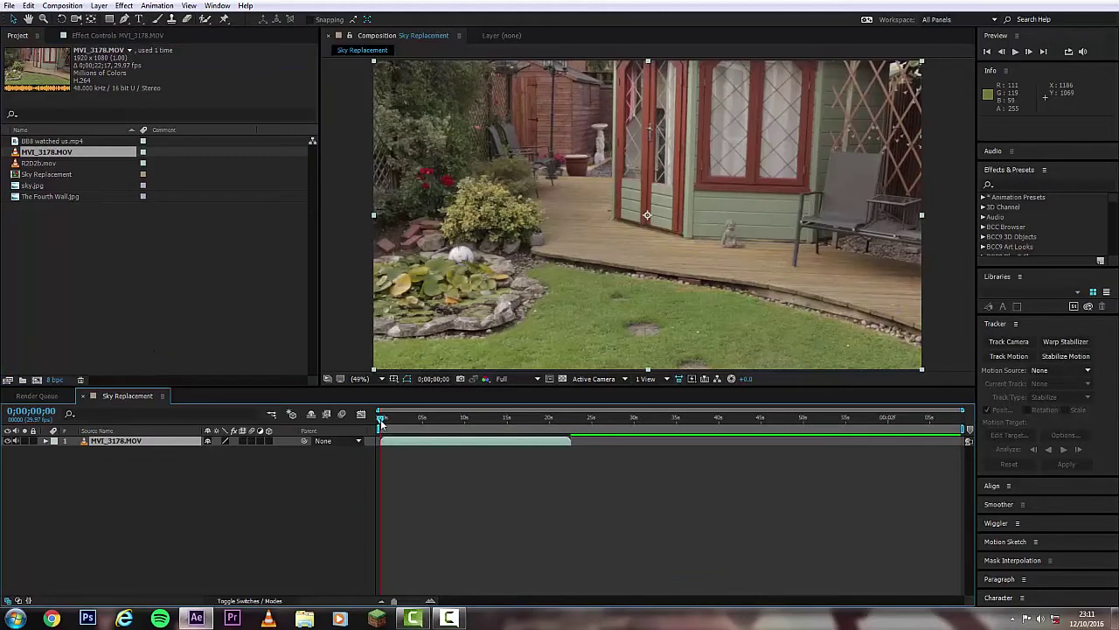
{"action": "left_click_drag", "start_coordinate": [381, 421], "coordinate": [476, 432]}
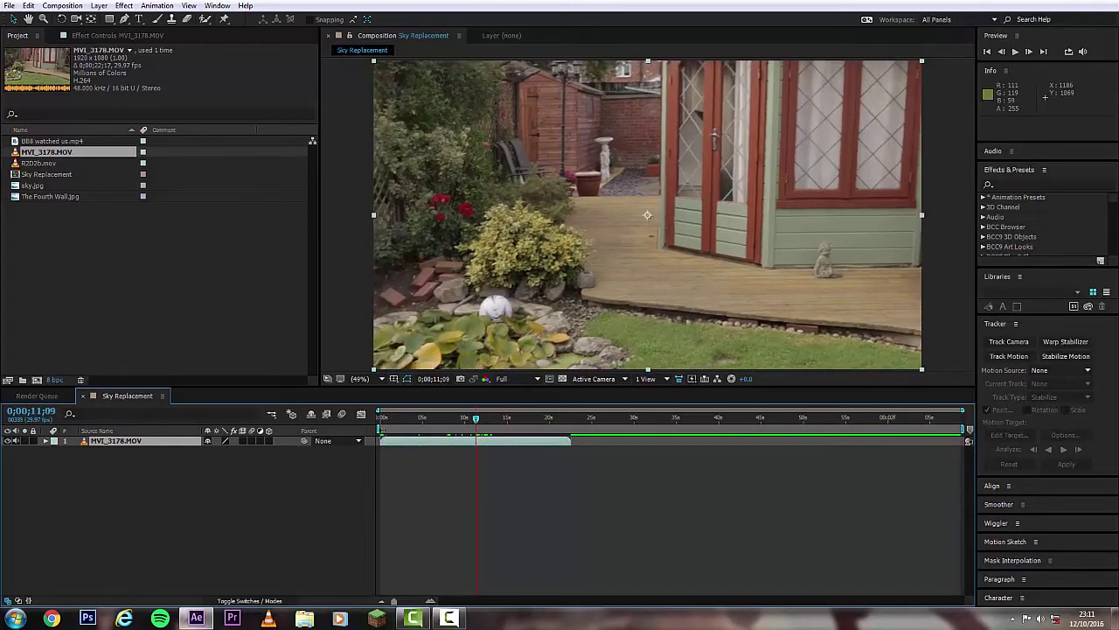
{"action": "left_click_drag", "start_coordinate": [381, 428], "coordinate": [553, 429]}
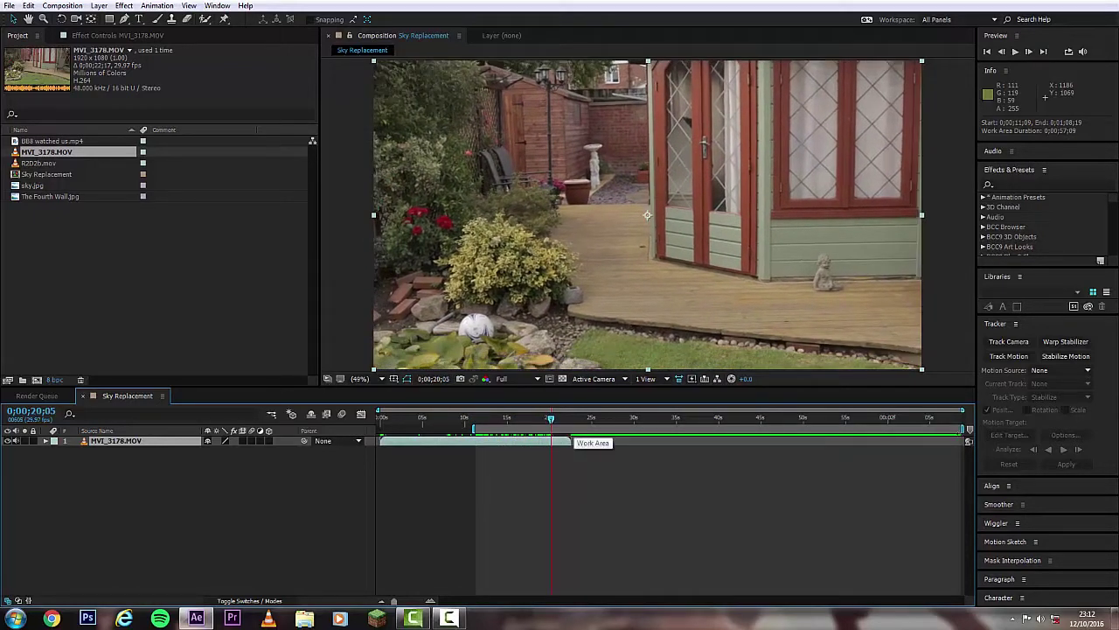
End the work area at 0;00;20;05 and trim the composition to the work area.
{"action": "left_click_drag", "start_coordinate": [567, 434], "coordinate": [473, 433]}
{"action": "key", "text": "ctrl+z"}
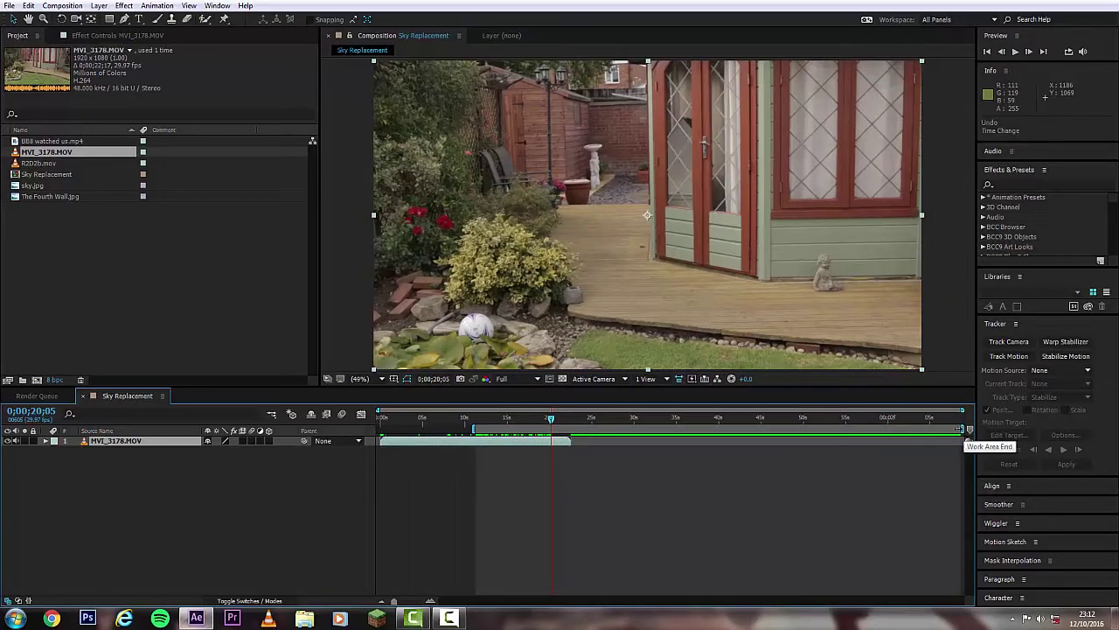
{"action": "left_click_drag", "start_coordinate": [962, 430], "coordinate": [552, 429]}
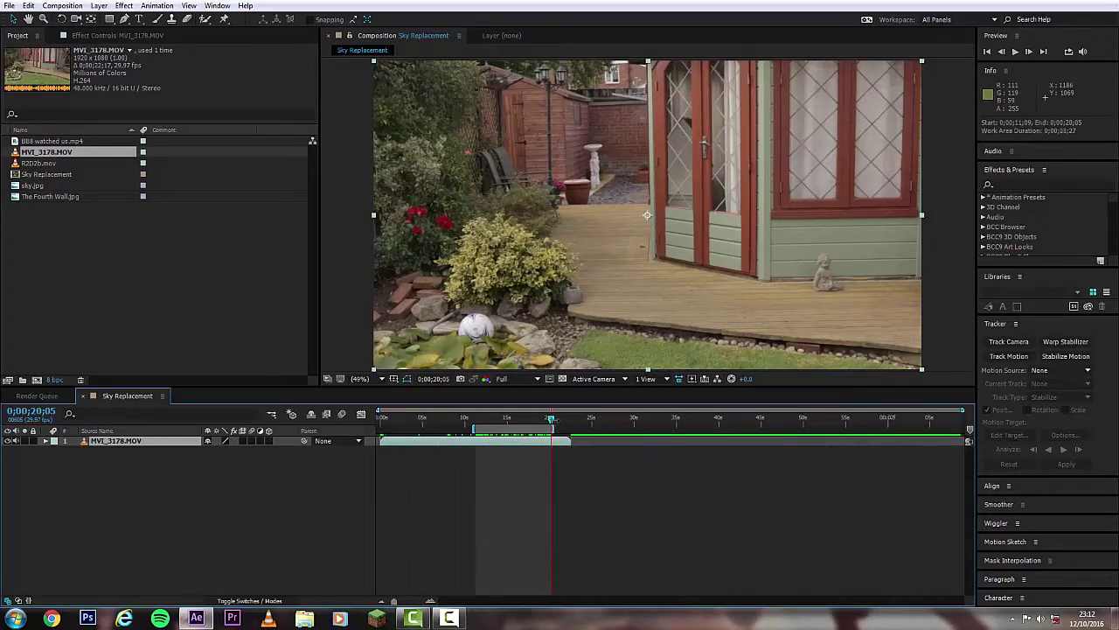
{"action": "right_click", "coordinate": [557, 430]}
{"action": "left_click", "coordinate": [583, 460]}
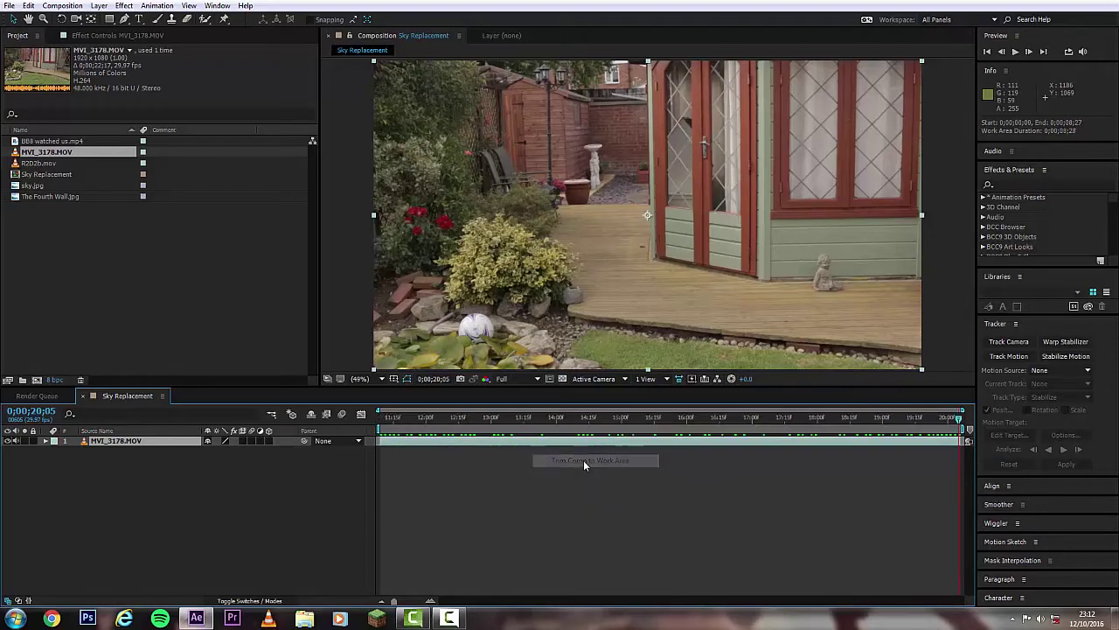
Preview the trimmed garden footage from its start at 0;00;11;09.
{"action": "key", "text": "space"}
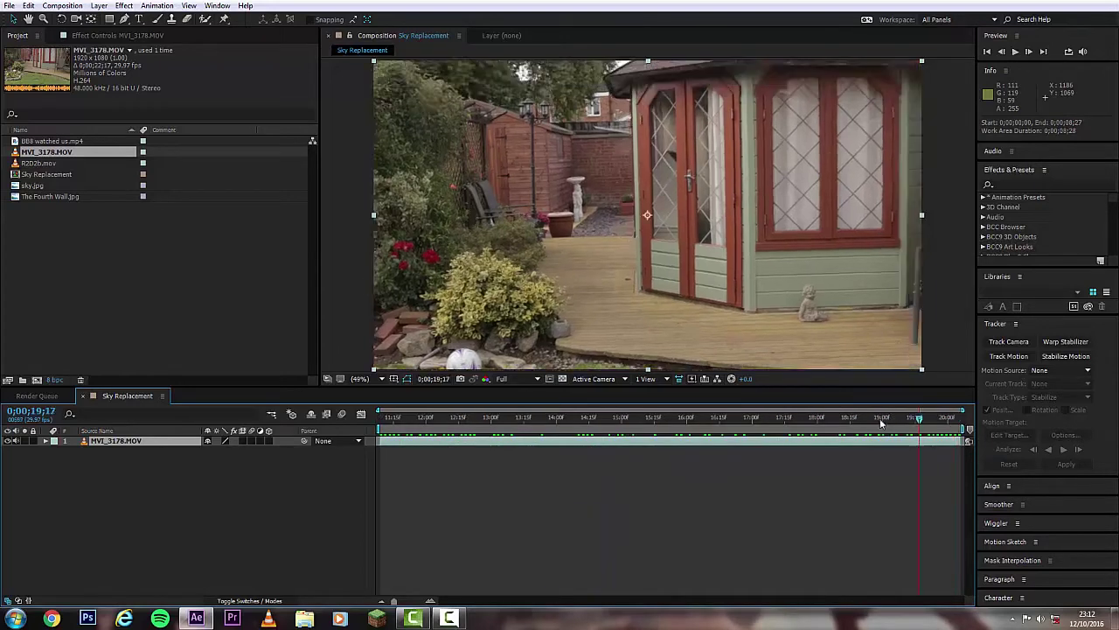
{"action": "left_click_drag", "start_coordinate": [641, 413], "coordinate": [379, 392]}
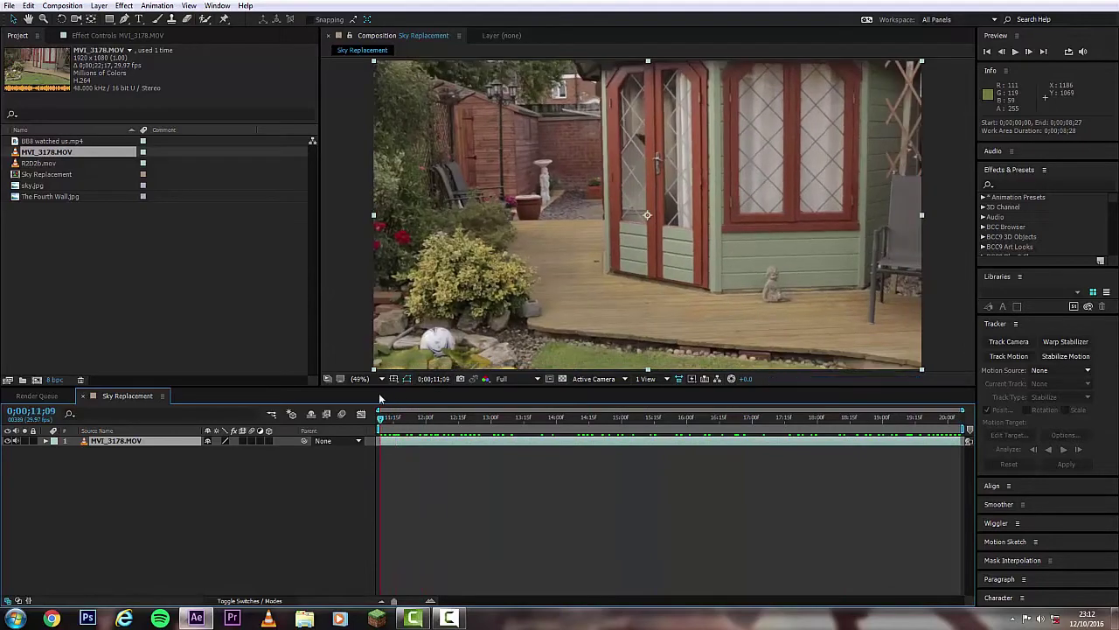
{"action": "key", "text": "space"}
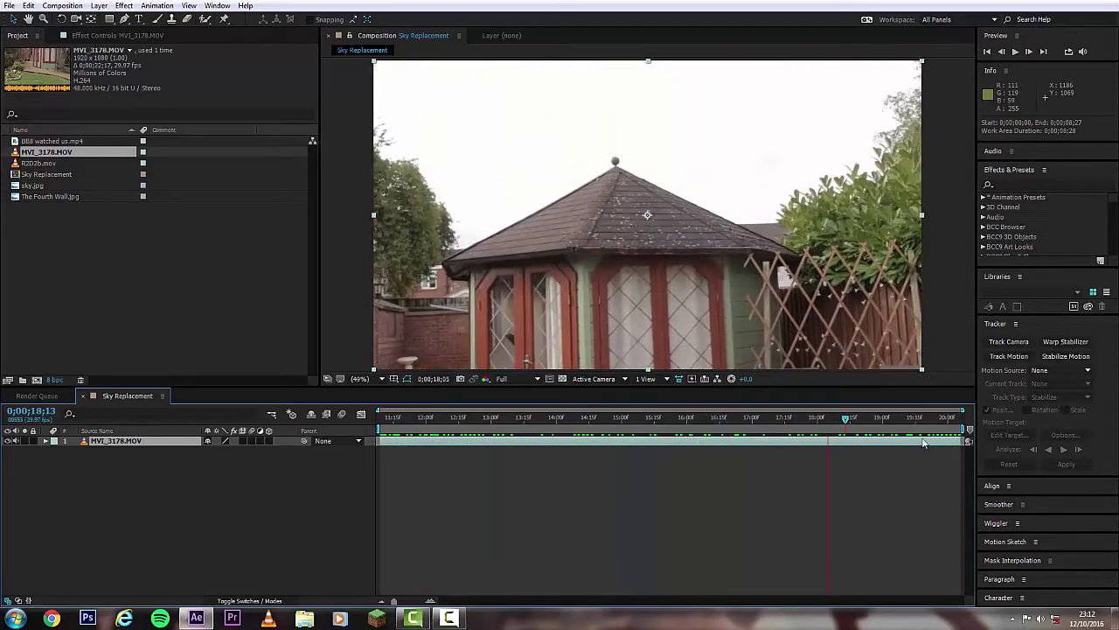
Go to 0;00;14;18, where the sky shows above the summerhouse, and duplicate the MVI_3178.MOV layer.
{"action": "left_click_drag", "start_coordinate": [452, 417], "coordinate": [595, 418]}
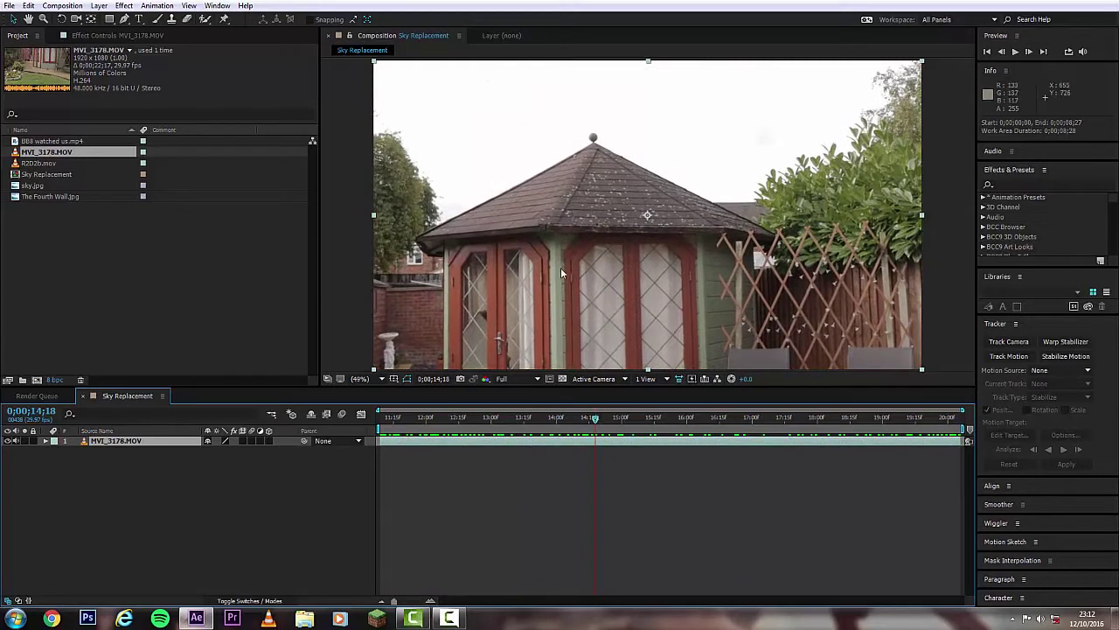
{"action": "left_click", "coordinate": [147, 441]}
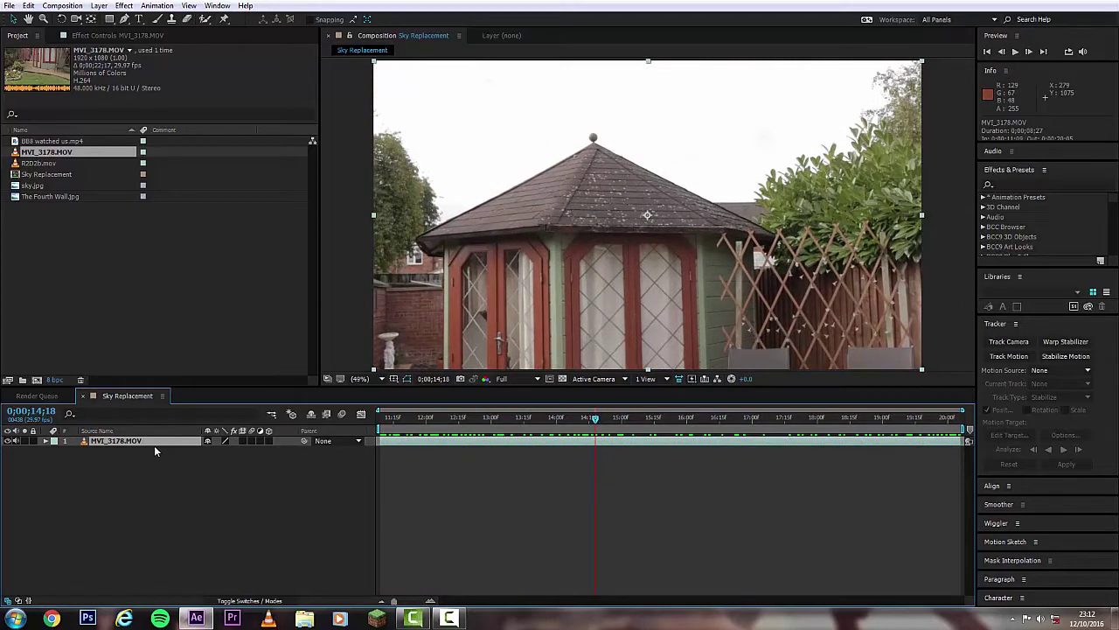
{"action": "key", "text": "ctrl+d"}
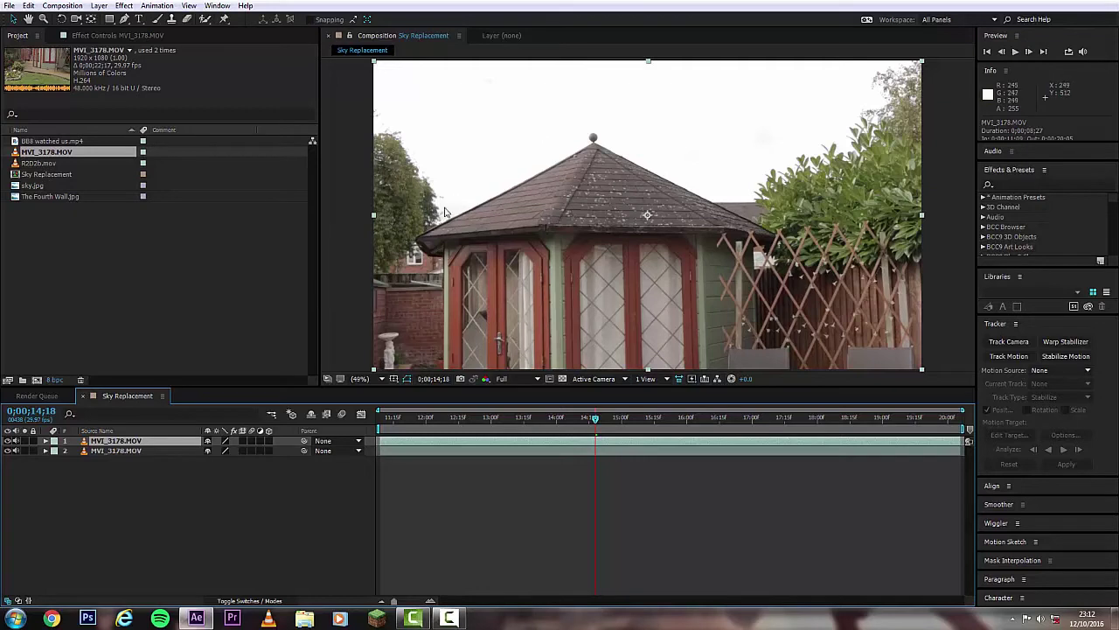
Draw a closed four-point Pen mask on the upper MVI_3178.MOV layer, enclosing the sky and roof and extending beyond the frame edges.
{"action": "left_click", "coordinate": [124, 19]}
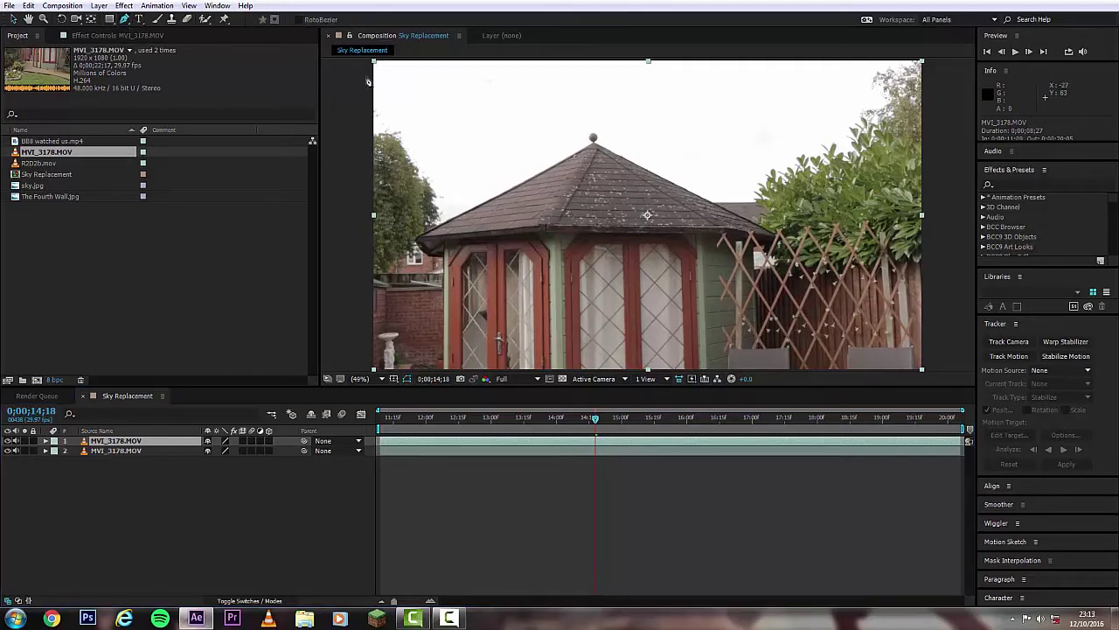
{"action": "key", "text": "comma"}
{"action": "key", "text": "comma"}
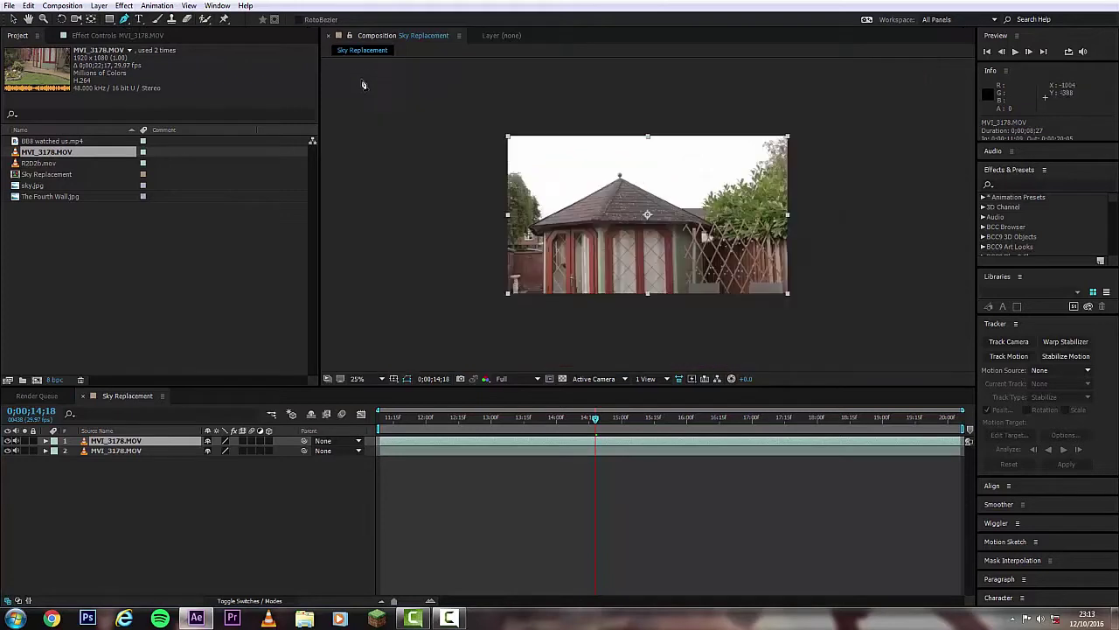
{"action": "left_click", "coordinate": [481, 121]}
{"action": "left_click", "coordinate": [483, 224]}
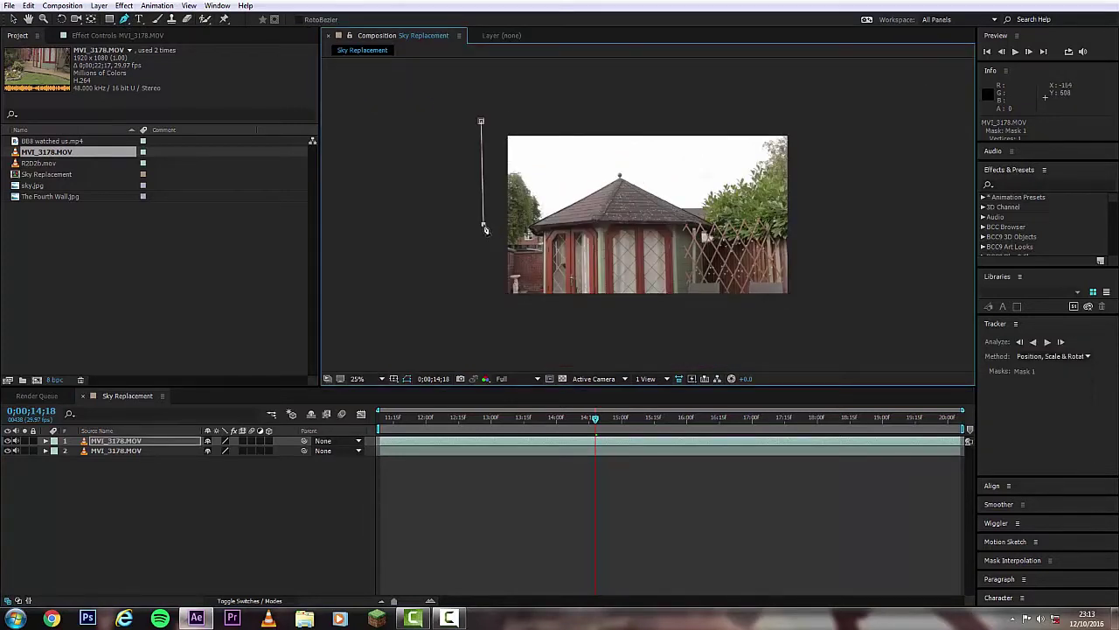
{"action": "left_click", "coordinate": [814, 211]}
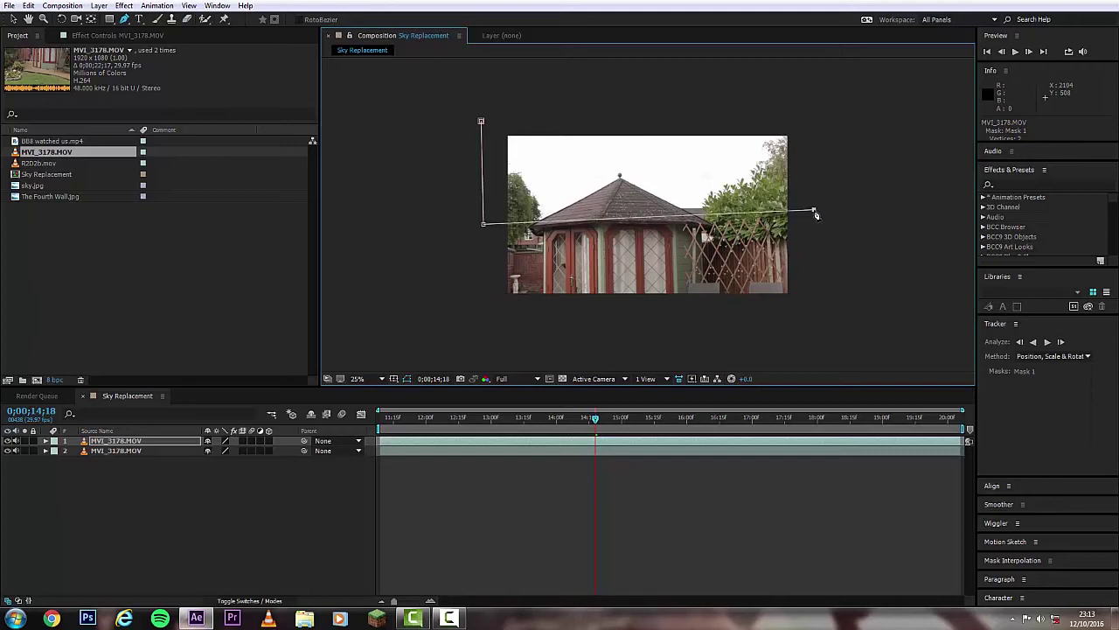
{"action": "left_click", "coordinate": [818, 115]}
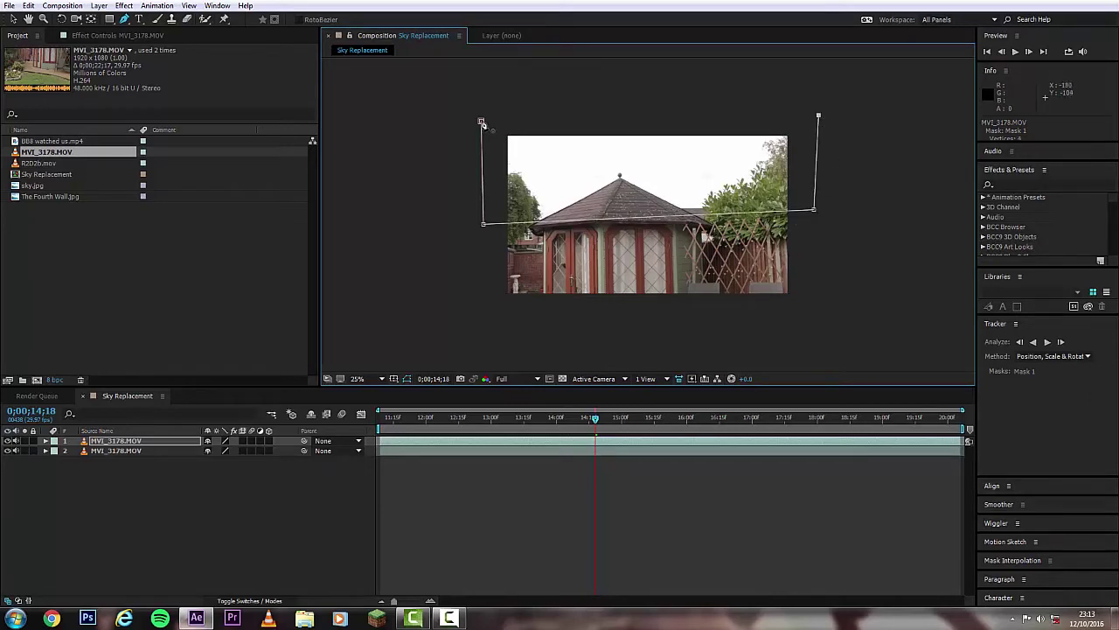
{"action": "left_click", "coordinate": [482, 121]}
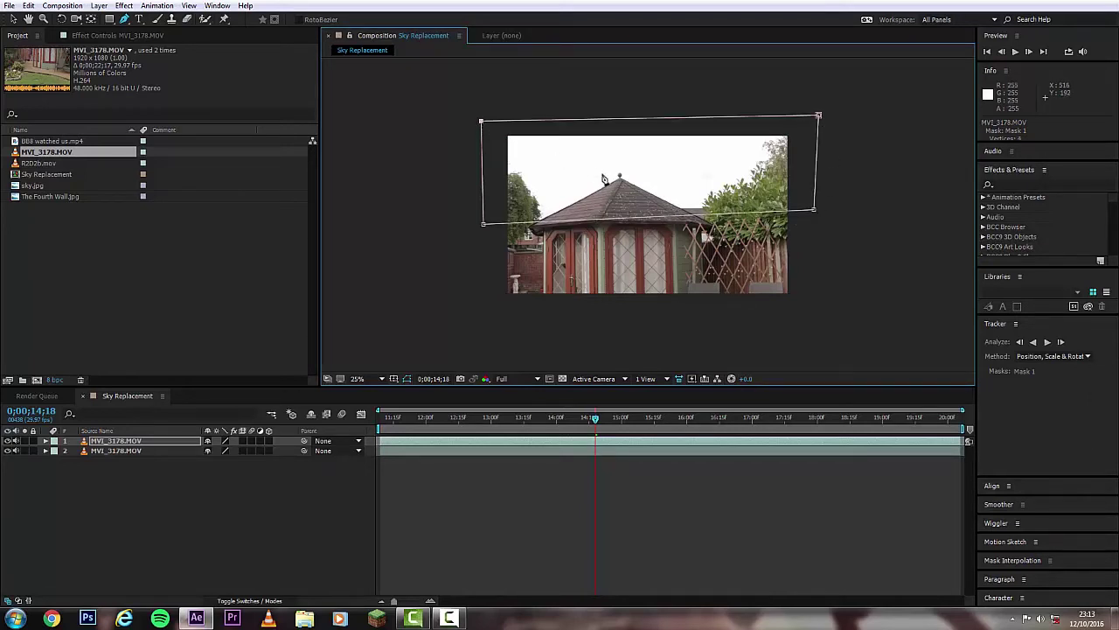
Hide the lower MVI_3178.MOV layer to isolate the masked sky area, and activate the Selection tool.
{"action": "left_click", "coordinate": [7, 451]}
{"action": "key", "text": "period"}
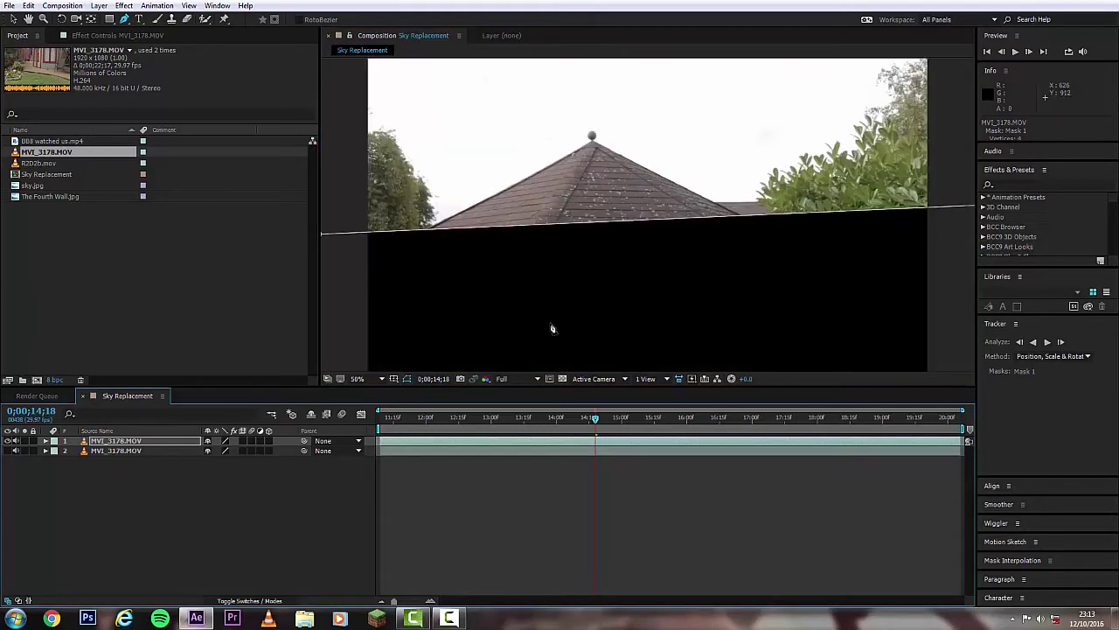
{"action": "key", "text": "period"}
{"action": "key", "text": "comma"}
{"action": "left_click", "coordinate": [14, 19]}
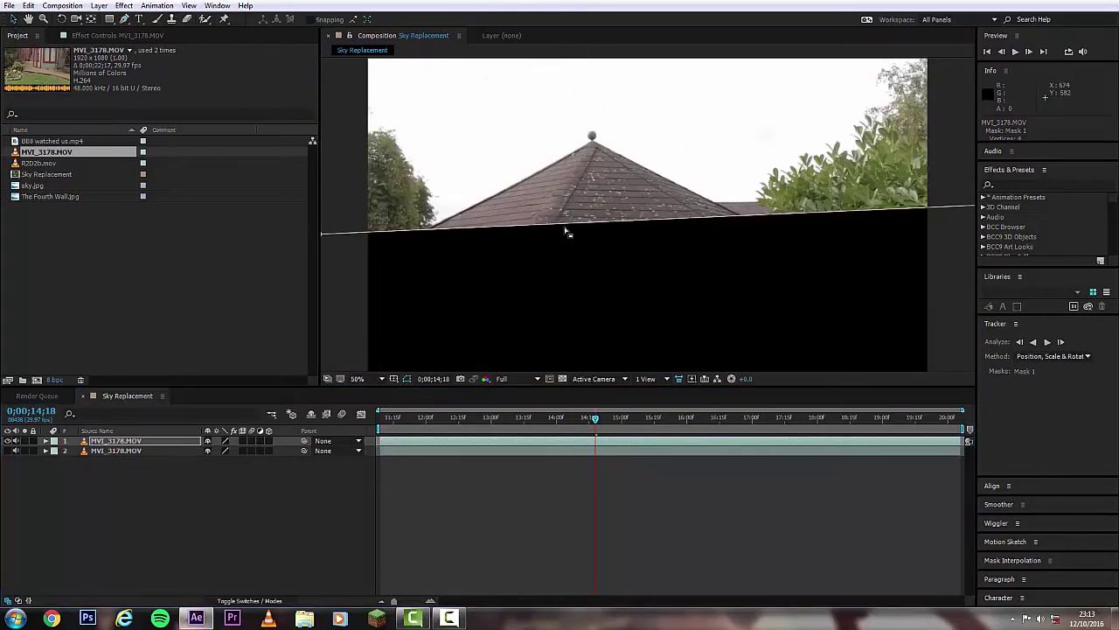
Lower the mask's bottom edge to the summerhouse eaves and start keyframing Mask 1's Mask Path at 0;00;14;18.
{"action": "left_click_drag", "start_coordinate": [565, 227], "coordinate": [565, 234]}
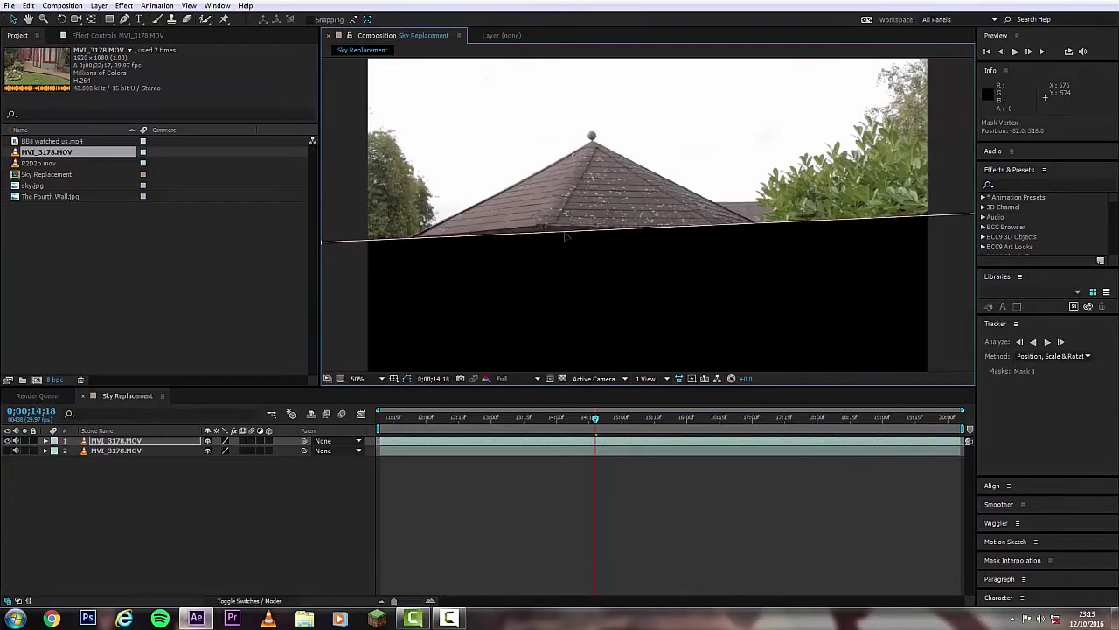
{"action": "left_click", "coordinate": [46, 442]}
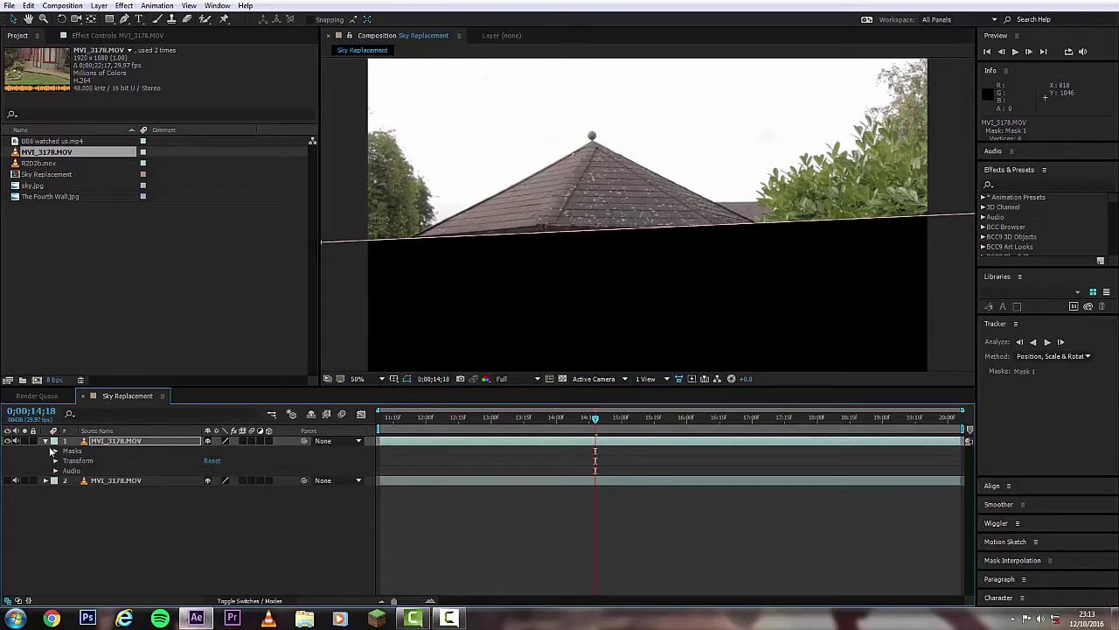
{"action": "left_click", "coordinate": [55, 451]}
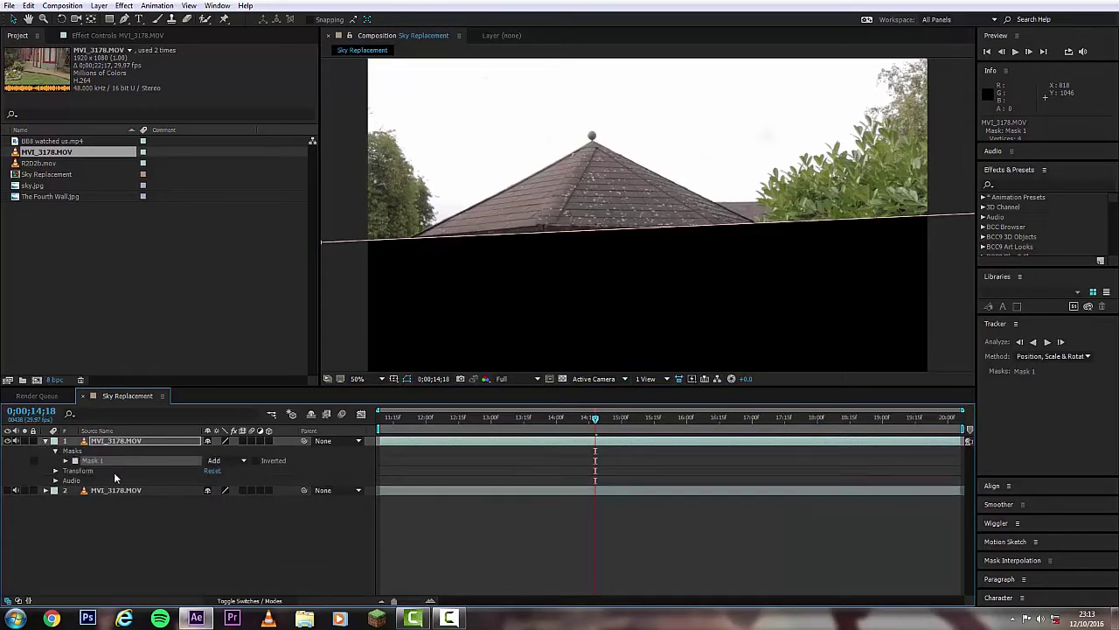
{"action": "left_click", "coordinate": [66, 461]}
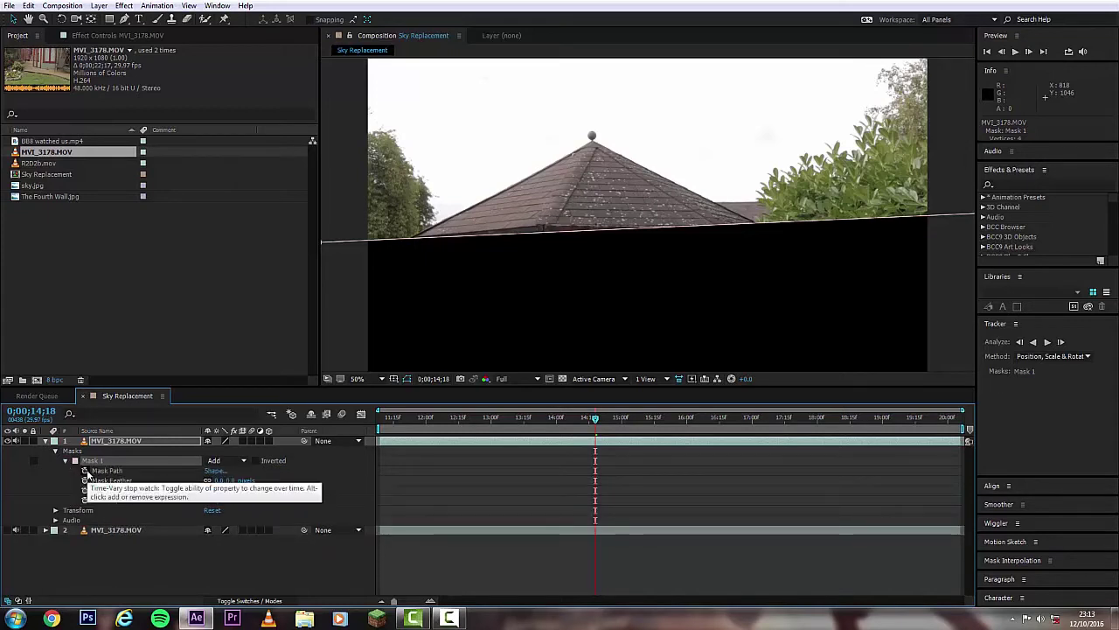
{"action": "left_click", "coordinate": [85, 470]}
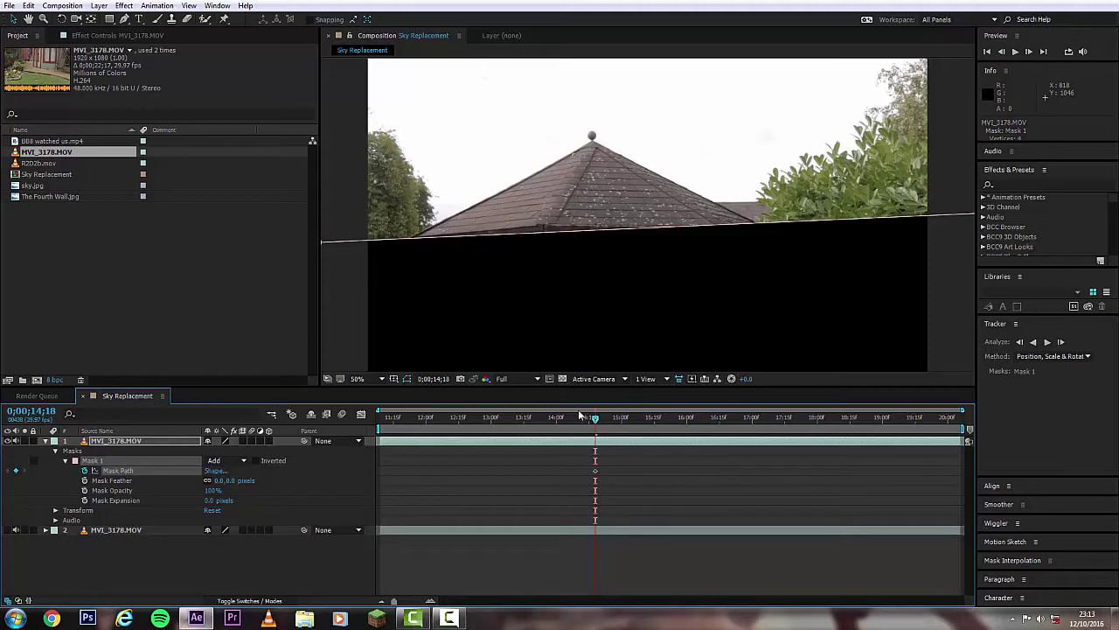
Raise the mask's lower edge to the summerhouse eaves at 0;00;13;29 and continue keyframing the mask path across the clip.
{"action": "left_click_drag", "start_coordinate": [595, 421], "coordinate": [554, 429]}
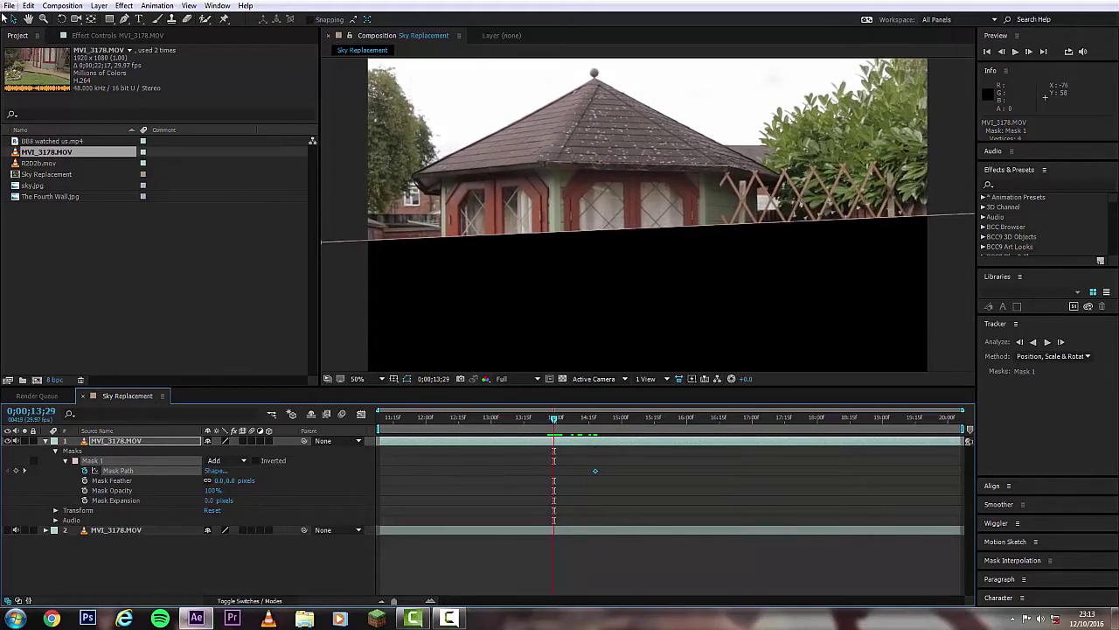
{"action": "left_click", "coordinate": [13, 20]}
{"action": "left_click_drag", "start_coordinate": [631, 232], "coordinate": [627, 172]}
{"action": "left_click_drag", "start_coordinate": [554, 421], "coordinate": [585, 423]}
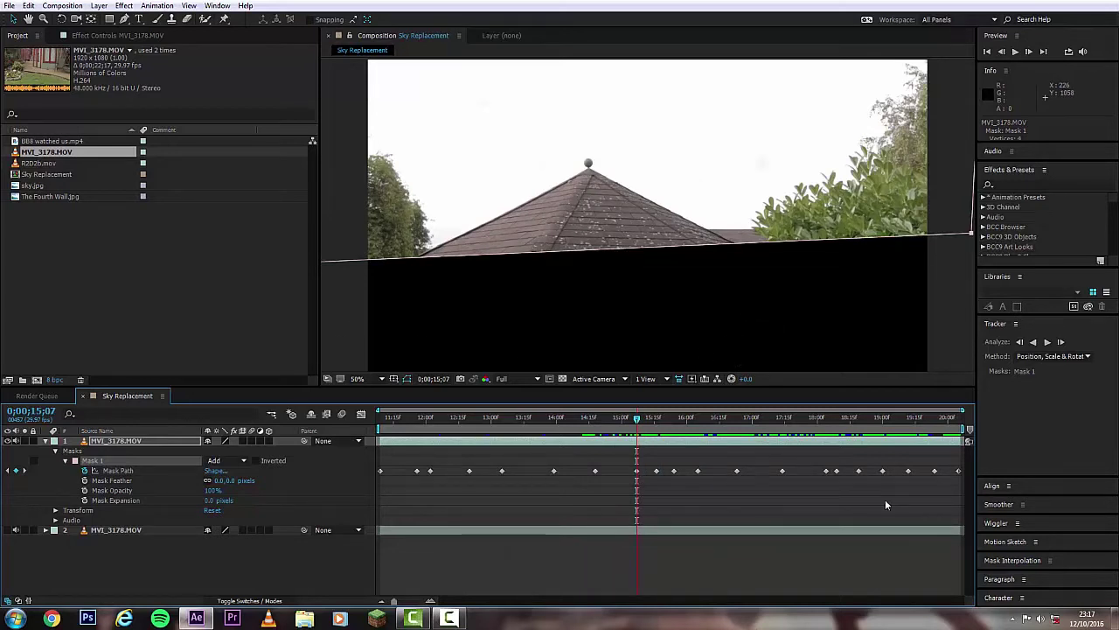
Go to 0;00;15;05, collapse the upper MVI_3178.MOV layer's properties and apply the Colorista II effect to it.
{"action": "mouse_move", "coordinate": [637, 420]}
{"action": "left_mouse_down"}
{"action": "mouse_move", "coordinate": [593, 417]}
{"action": "mouse_move", "coordinate": [634, 421]}
{"action": "left_mouse_up"}
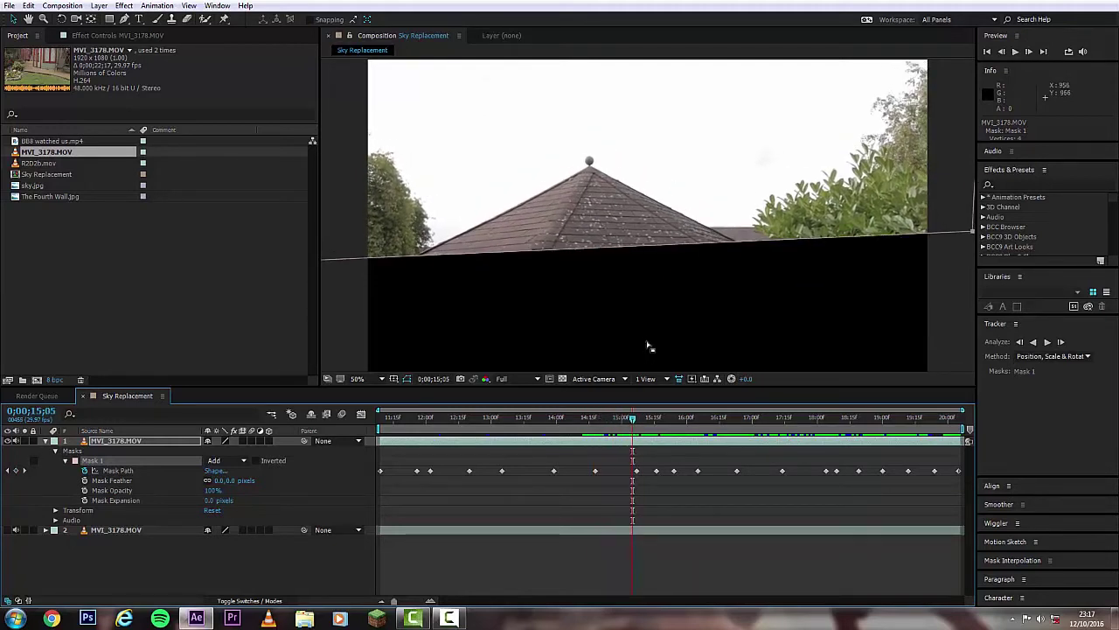
{"action": "key", "text": "comma"}
{"action": "key", "text": "period"}
{"action": "left_click", "coordinate": [47, 440]}
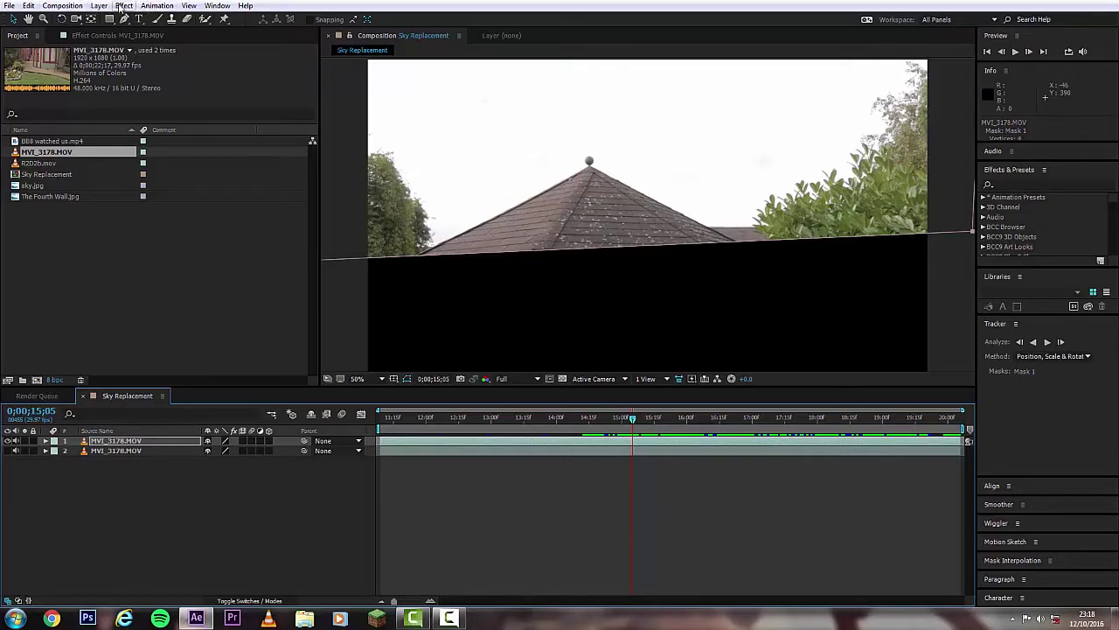
{"action": "left_click", "coordinate": [125, 7]}
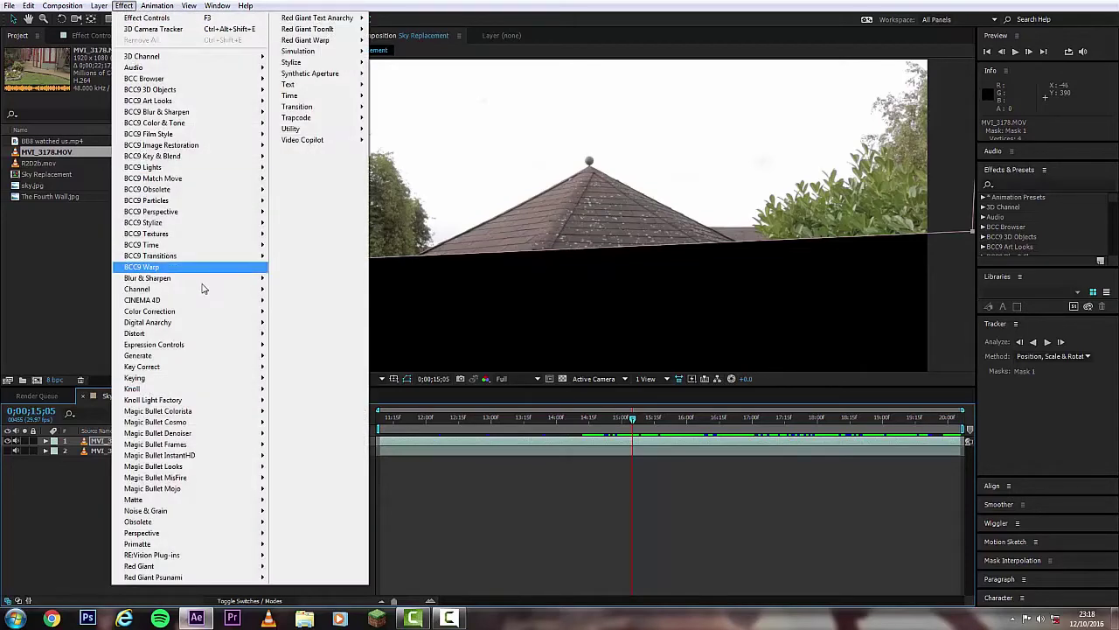
{"action": "mouse_move", "coordinate": [225, 418]}
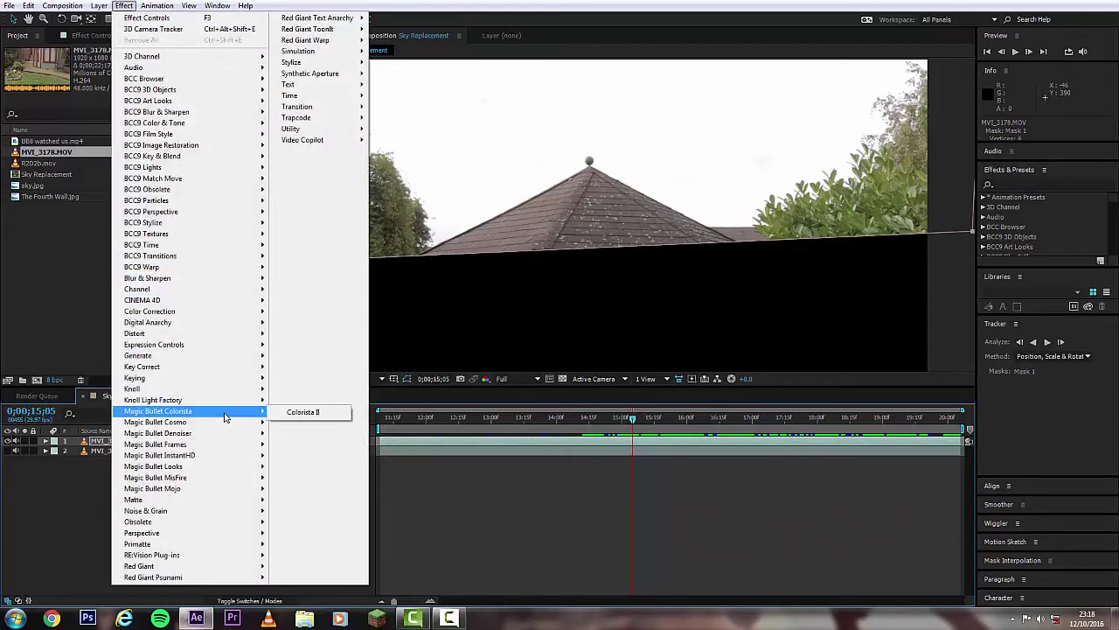
{"action": "left_click", "coordinate": [308, 417]}
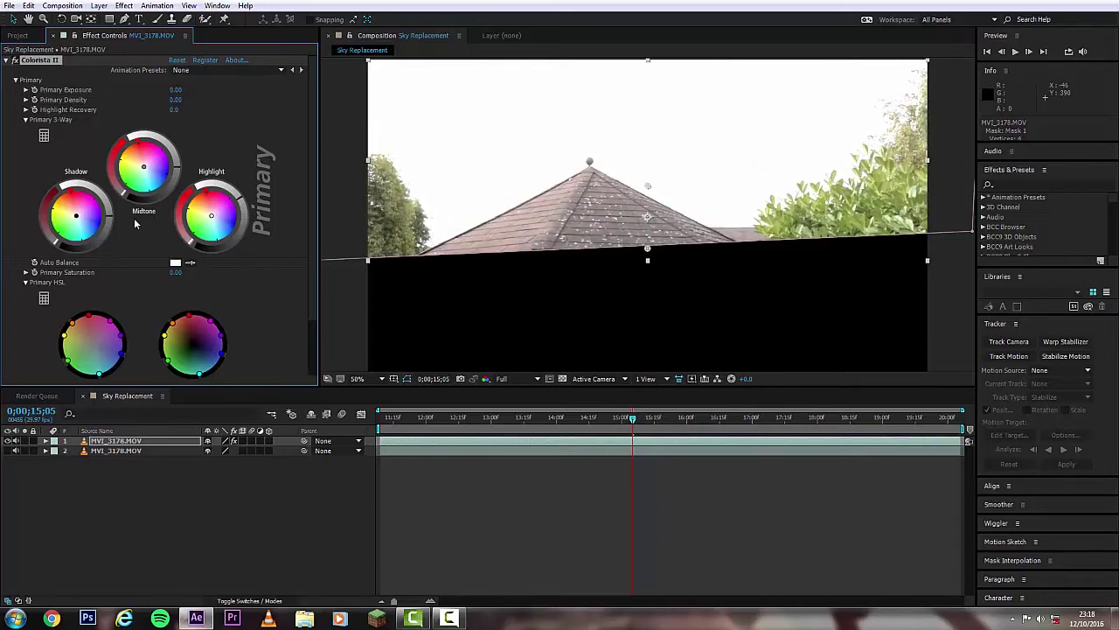
Darken the Colorista II shadows and midtones until the roof and foliage become black silhouettes against the white sky.
{"action": "left_click_drag", "start_coordinate": [110, 214], "coordinate": [87, 248]}
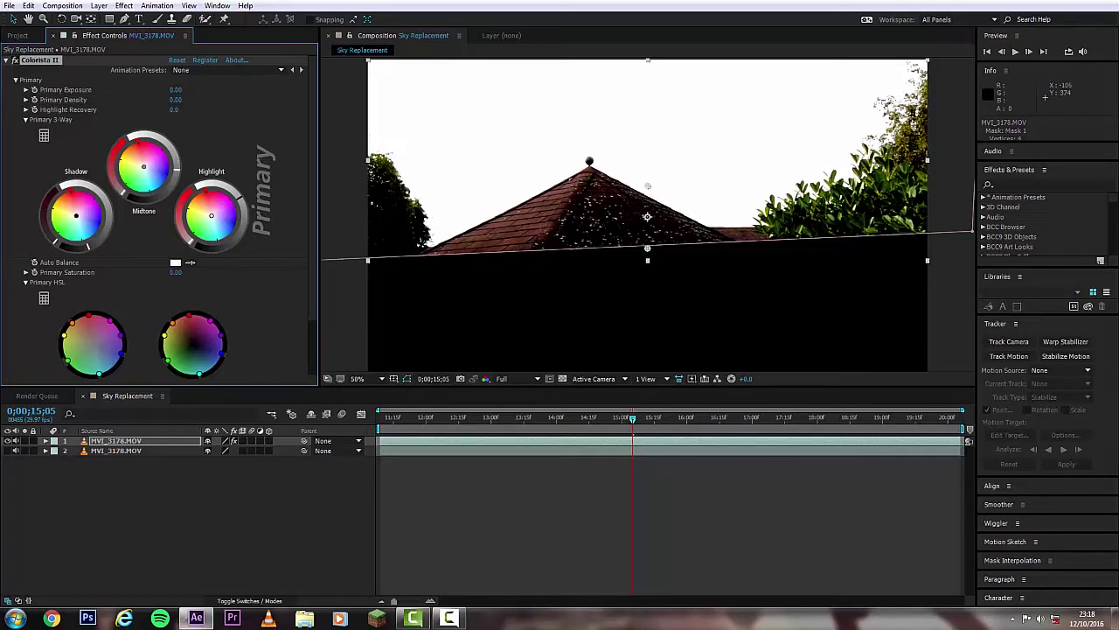
{"action": "left_click_drag", "start_coordinate": [116, 171], "coordinate": [116, 181]}
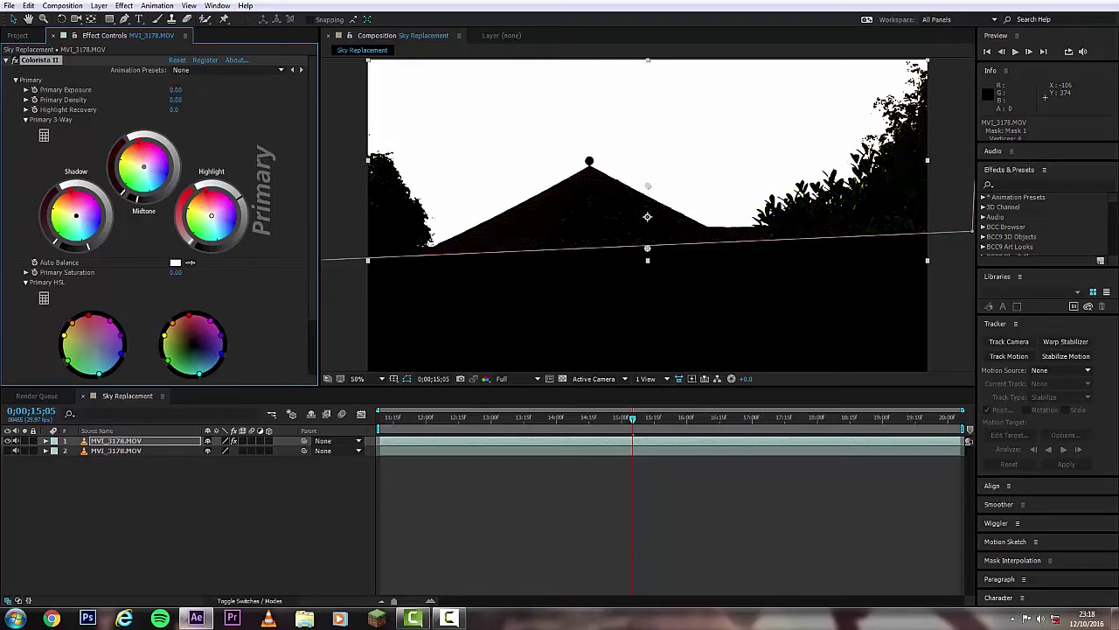
{"action": "key", "text": "period"}
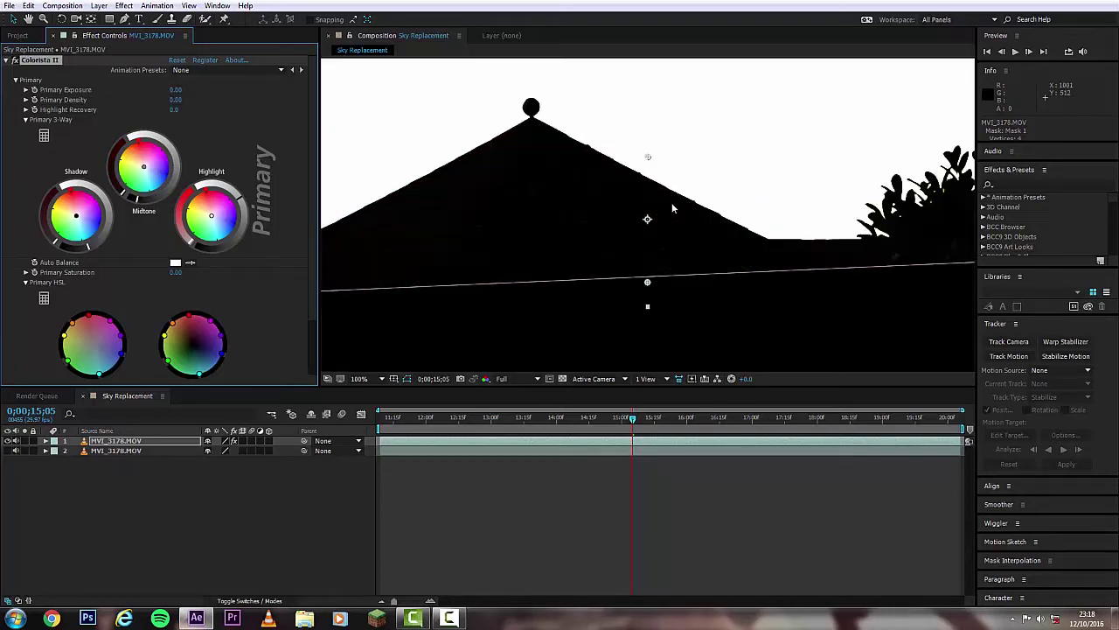
{"action": "key", "text": "comma"}
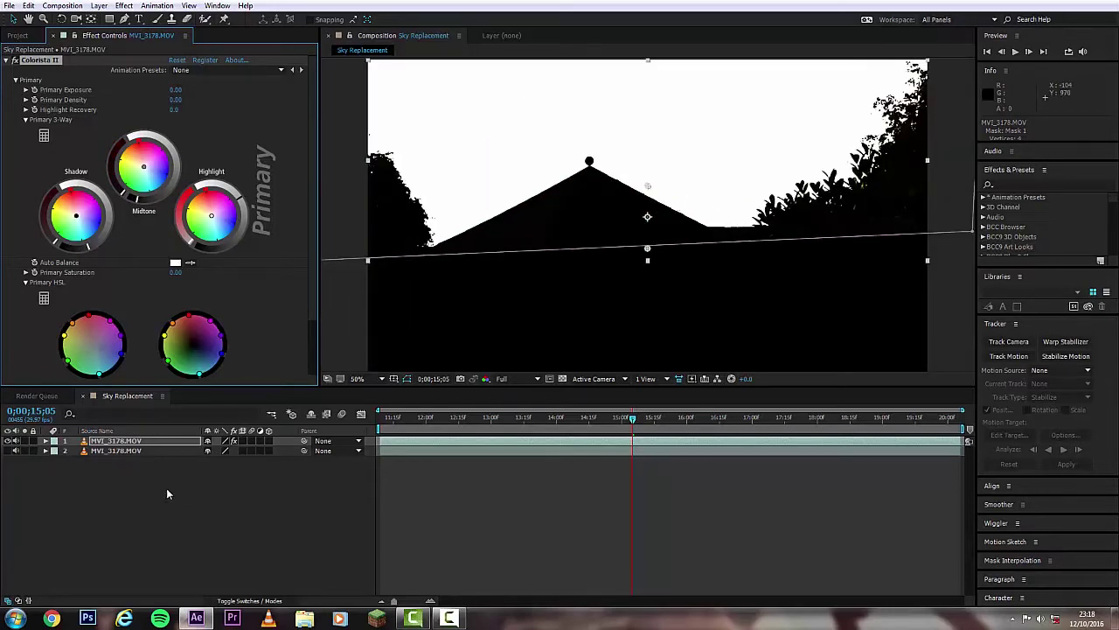
Place sky.jpg between the two MVI_3178.MOV layers and set its track matte to Luma Matte "MVI_3178.MOV".
{"action": "left_click", "coordinate": [17, 35]}
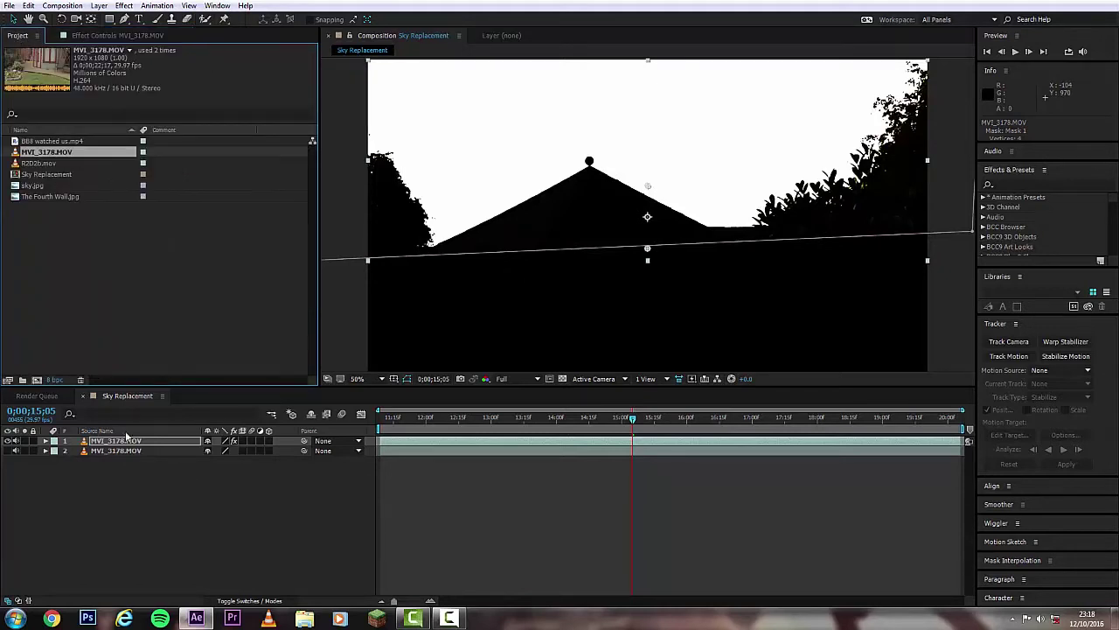
{"action": "left_click_drag", "start_coordinate": [40, 187], "coordinate": [135, 450]}
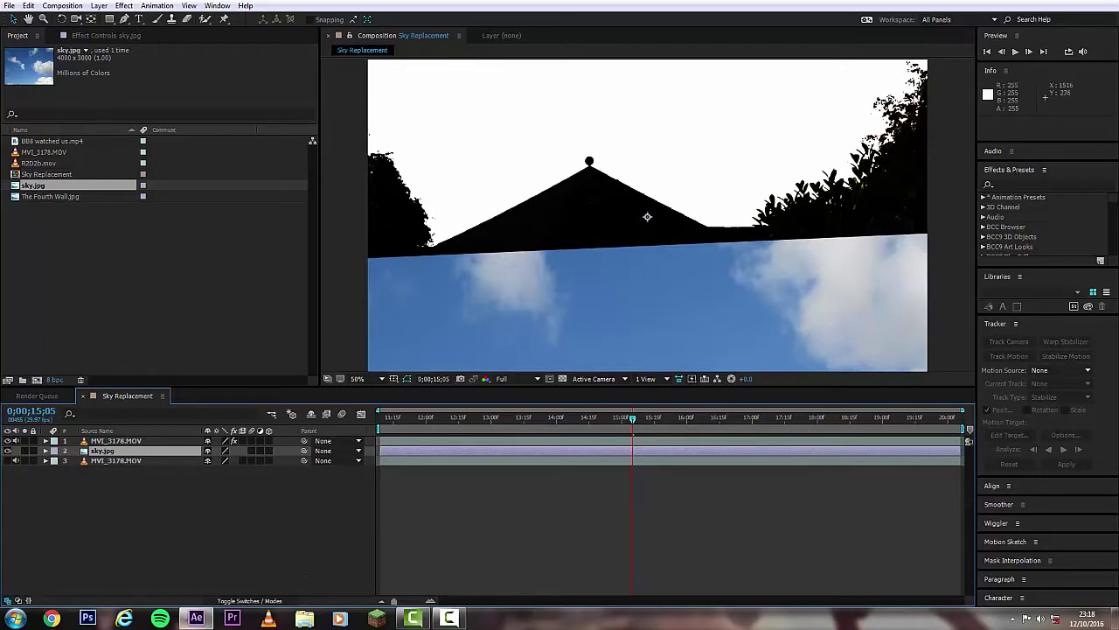
{"action": "left_click", "coordinate": [259, 602]}
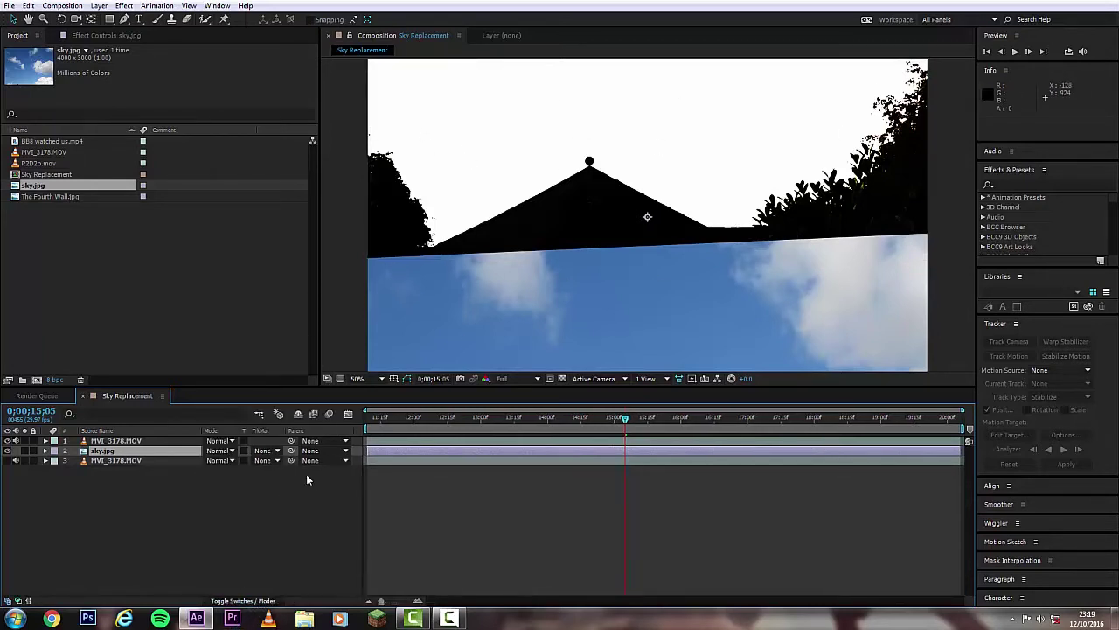
{"action": "left_click", "coordinate": [268, 452]}
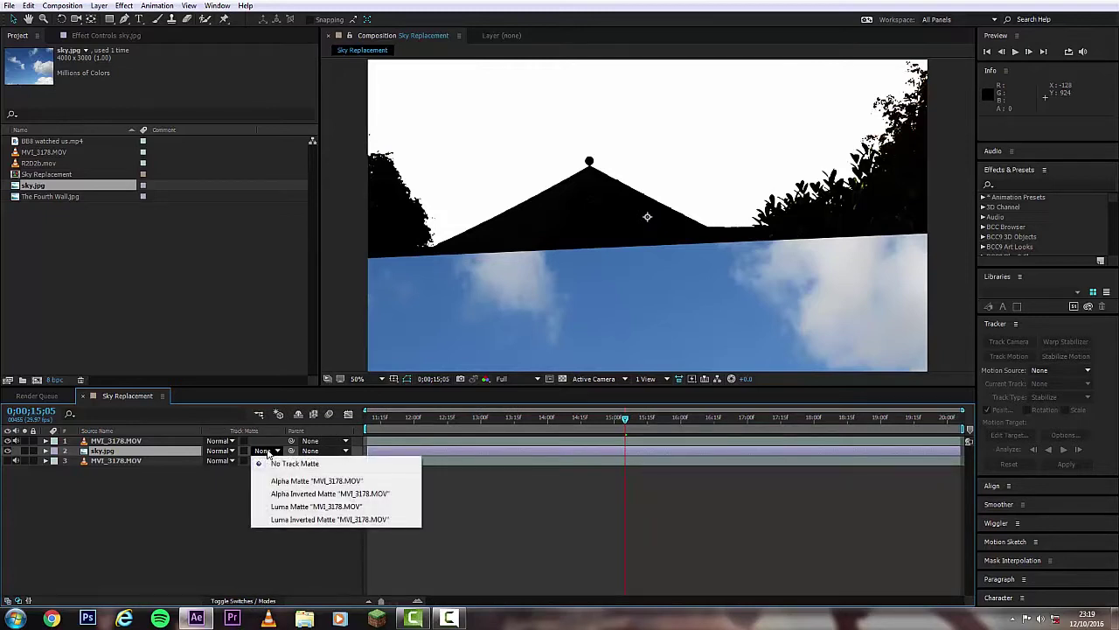
{"action": "left_click", "coordinate": [355, 508]}
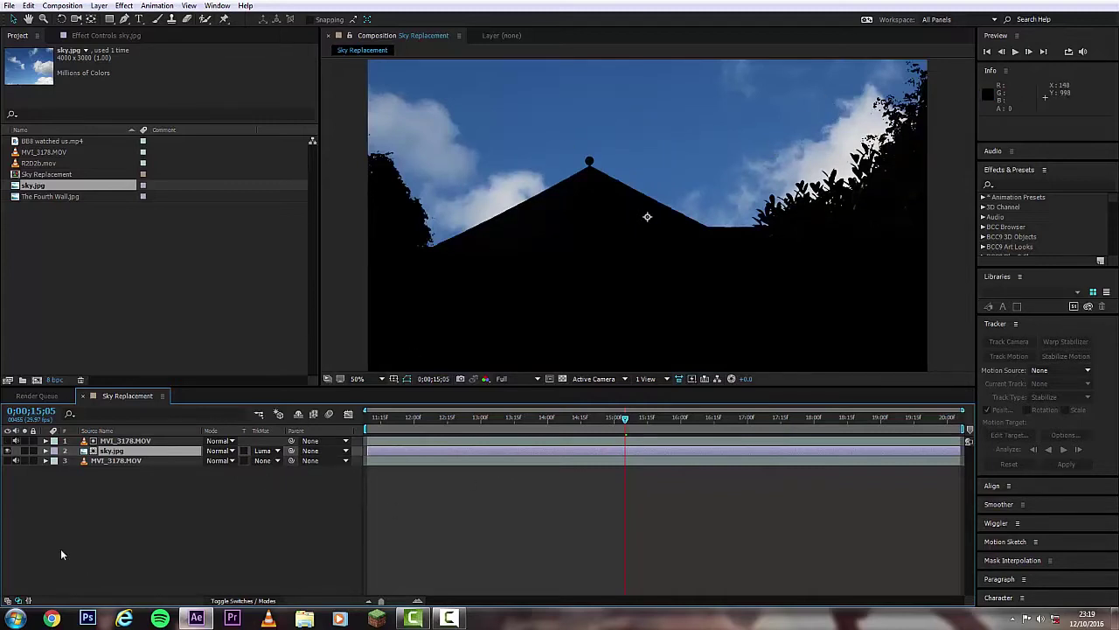
Unhide the bottom MVI_3178.MOV layer, and briefly show the matte layer before hiding it again.
{"action": "left_click", "coordinate": [9, 461]}
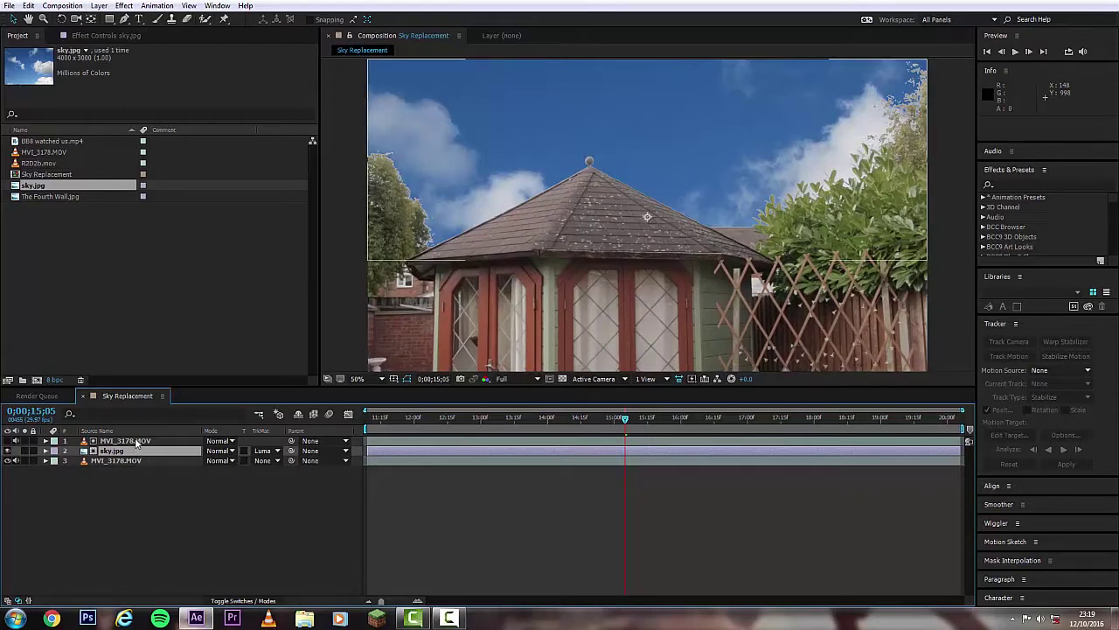
{"action": "left_click", "coordinate": [9, 441]}
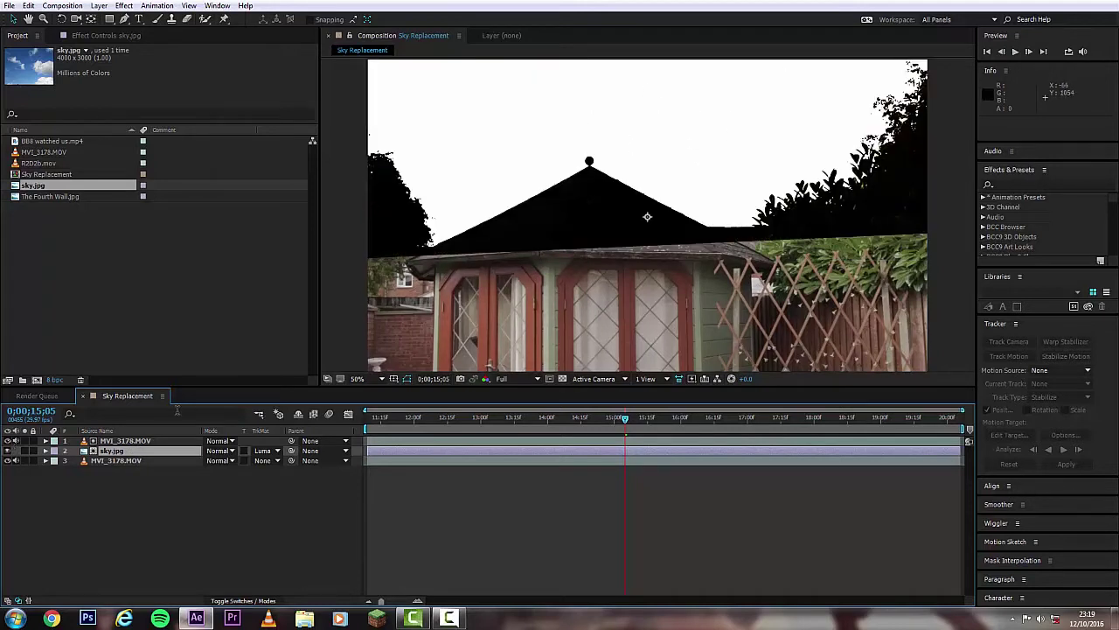
{"action": "left_click", "coordinate": [9, 441]}
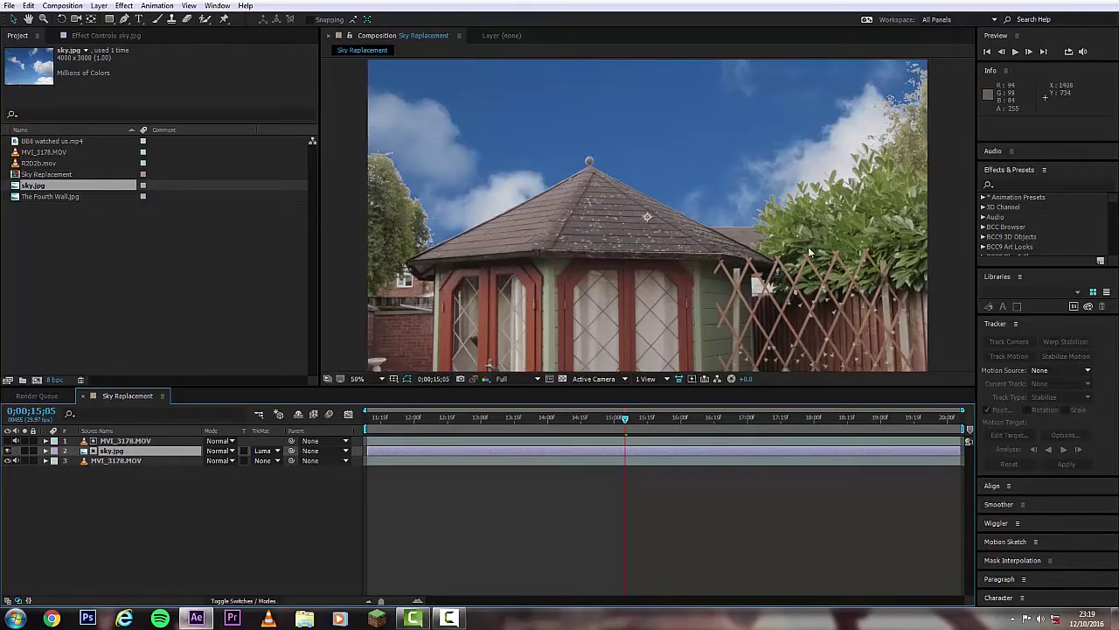
Inspect the matte edges along the summerhouse roof and the foliage against the new sky.
{"action": "key", "text": "period"}
{"action": "key", "text": "period"}
{"action": "key", "text": "period"}
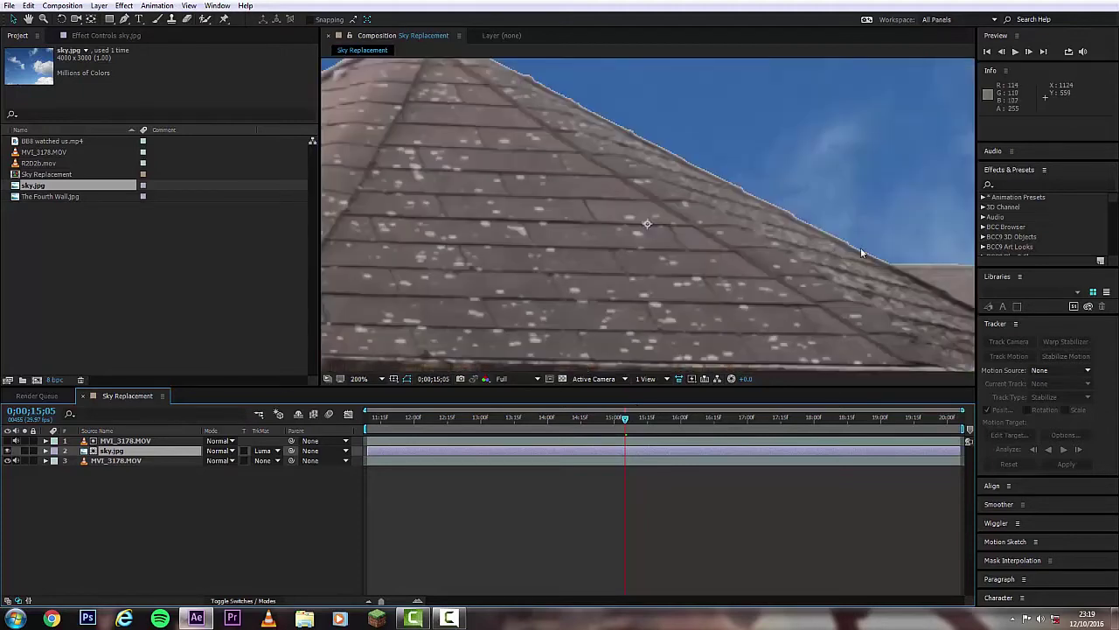
{"action": "left_click_drag", "start_coordinate": [784, 270], "coordinate": [557, 313]}
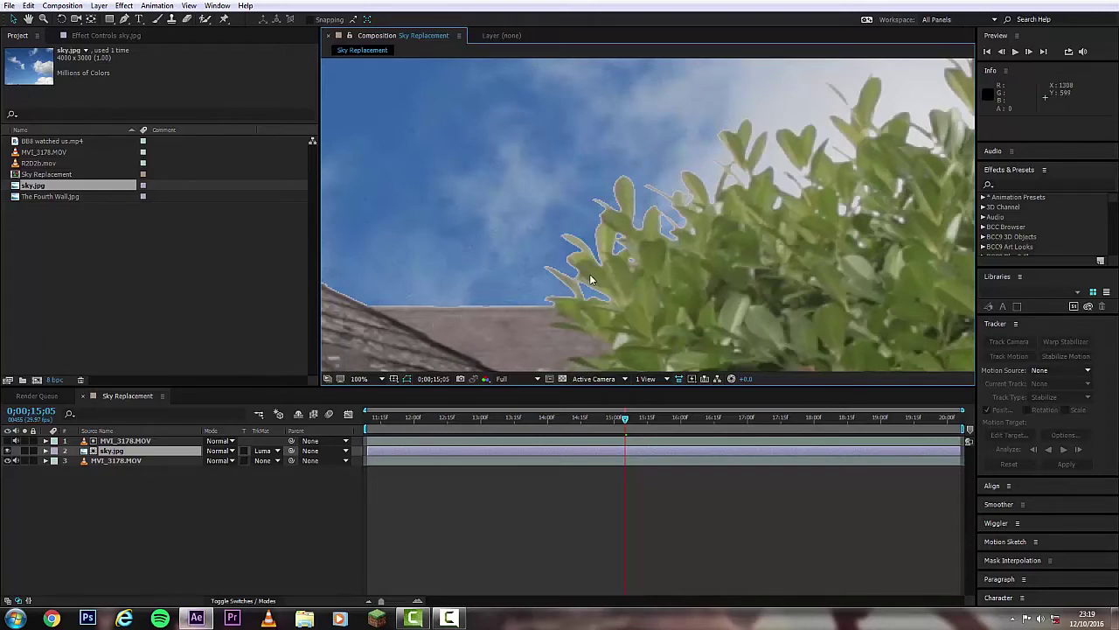
{"action": "key", "text": "comma"}
{"action": "key", "text": "comma"}
{"action": "key", "text": "comma"}
{"action": "left_click_drag", "start_coordinate": [420, 268], "coordinate": [548, 275]}
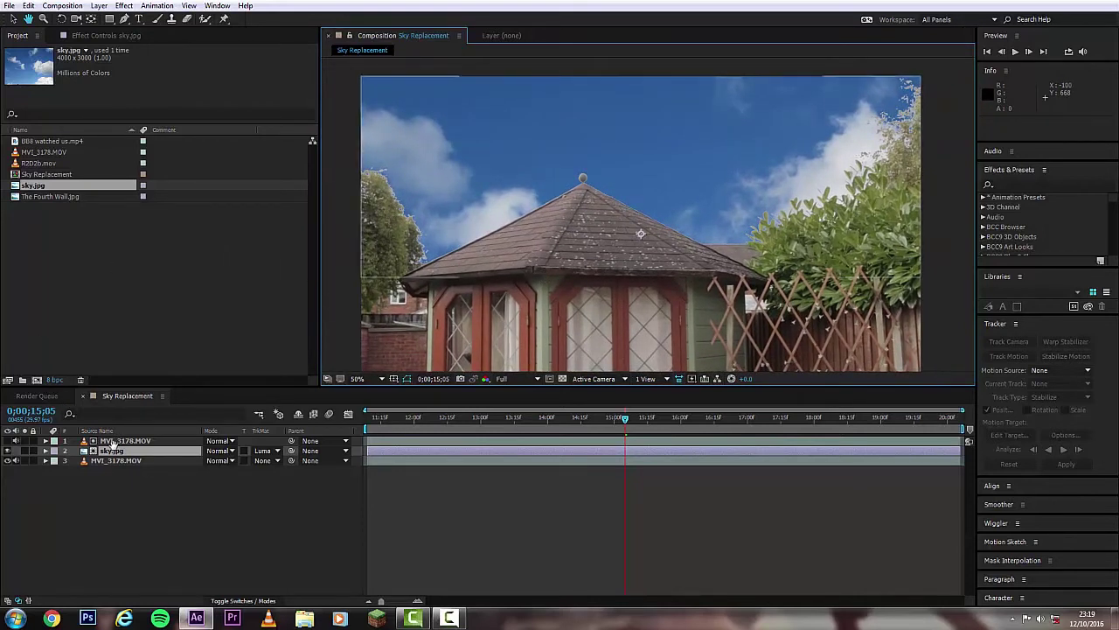
Fine-tune the Colorista II highlights on the top MVI_3178.MOV matte layer and check the roof up close for sky showing through.
{"action": "key", "text": "v"}
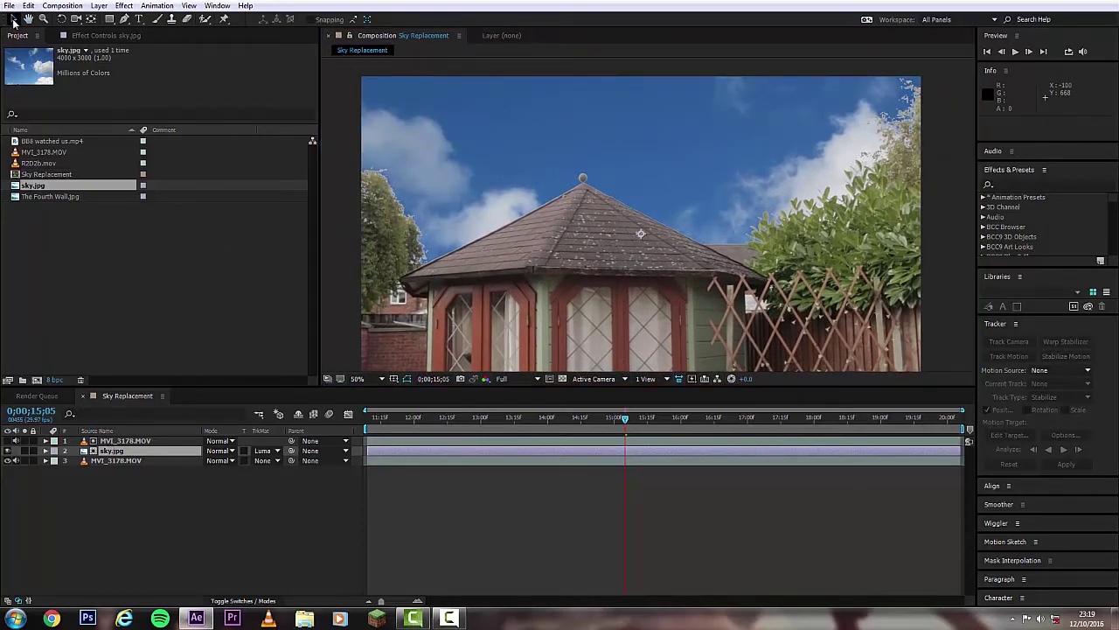
{"action": "left_click", "coordinate": [137, 441]}
{"action": "left_click", "coordinate": [105, 35]}
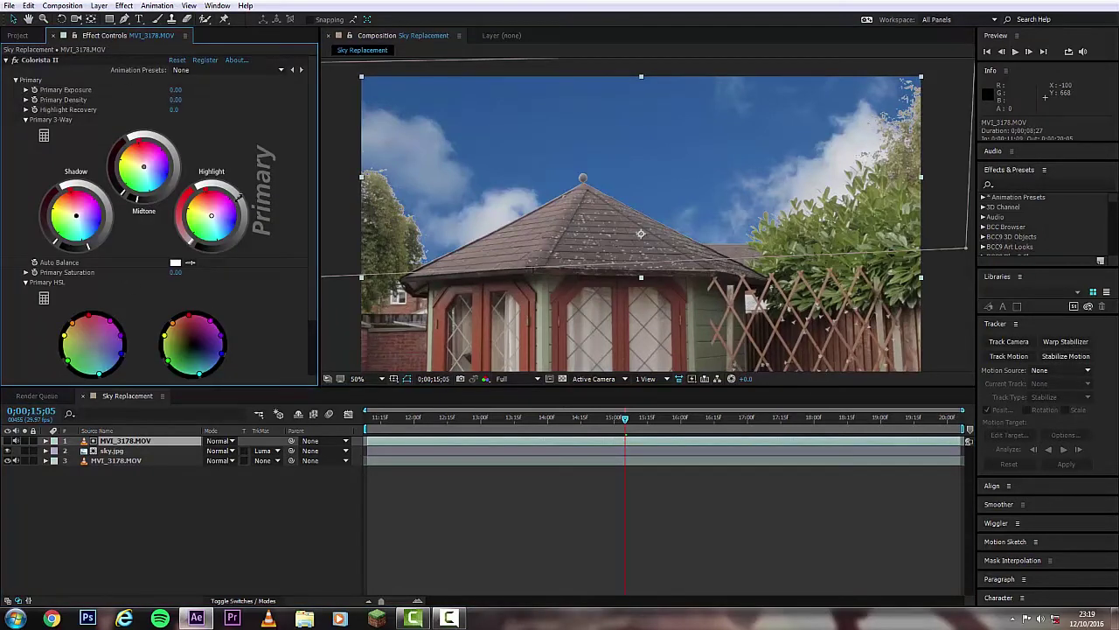
{"action": "left_click_drag", "start_coordinate": [240, 197], "coordinate": [243, 202]}
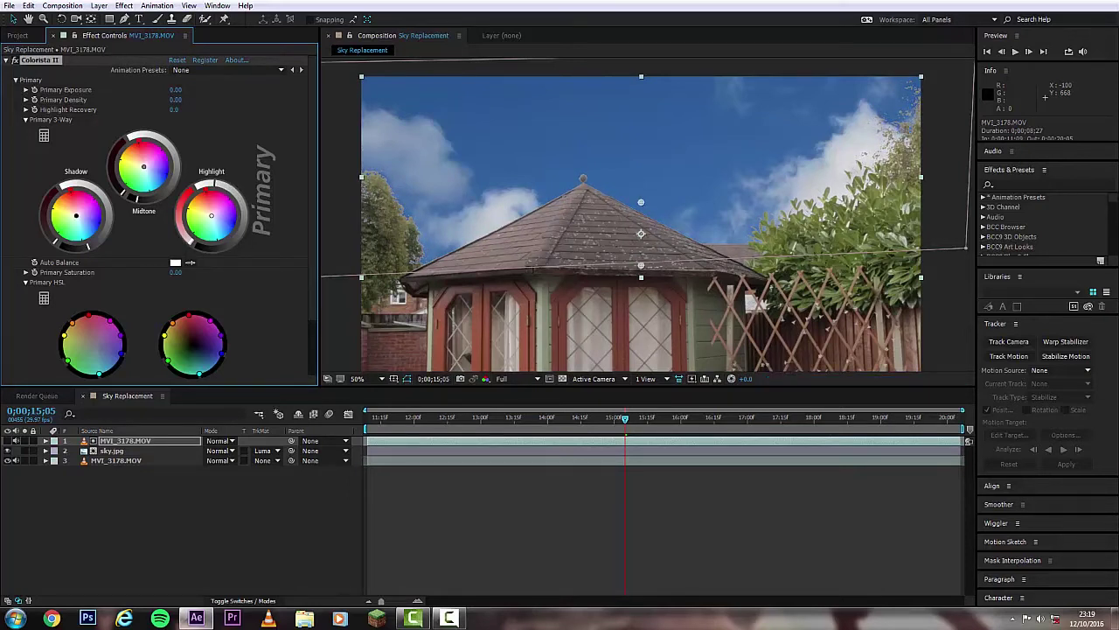
{"action": "scroll", "coordinate": [640, 239], "scroll_direction": "up", "scroll_amount": 4}
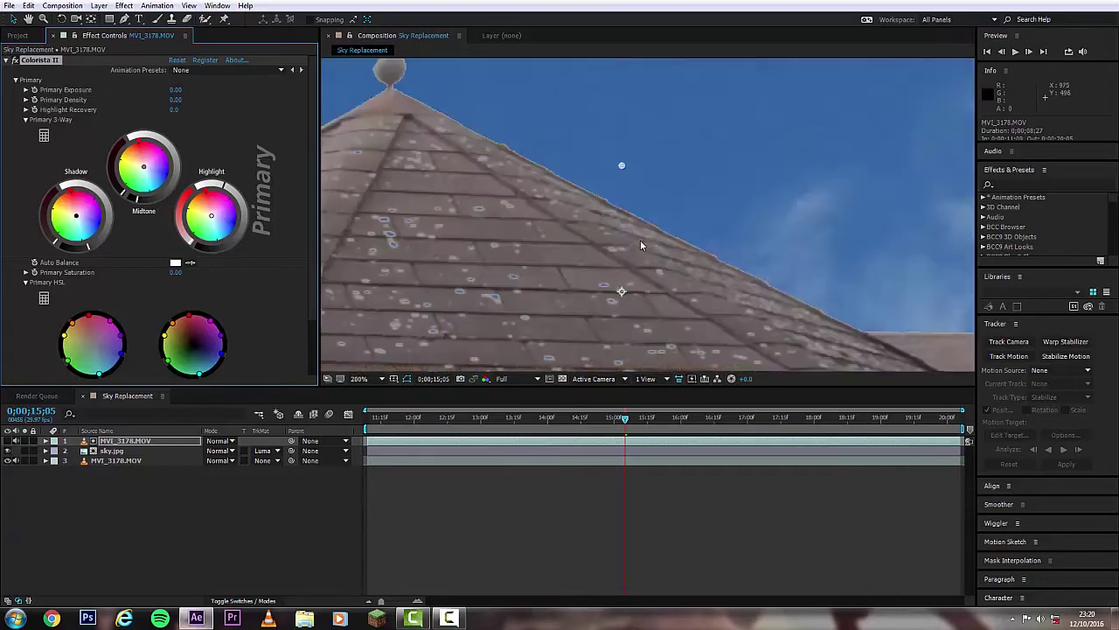
{"action": "left_click_drag", "start_coordinate": [526, 211], "coordinate": [545, 186]}
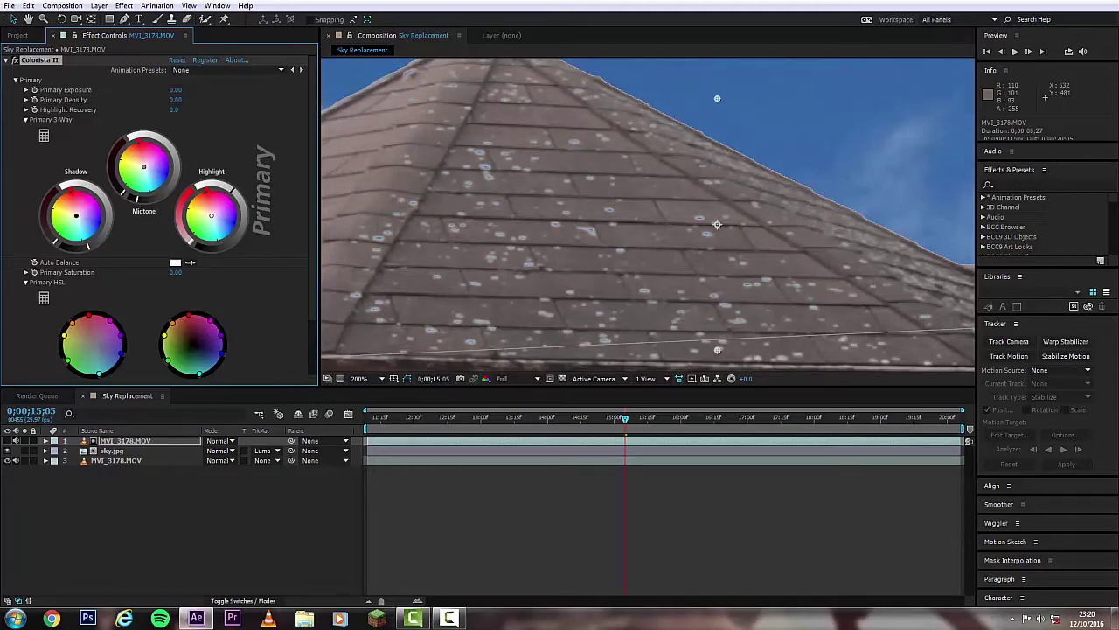
{"action": "scroll", "coordinate": [587, 247], "scroll_direction": "down", "scroll_amount": 4}
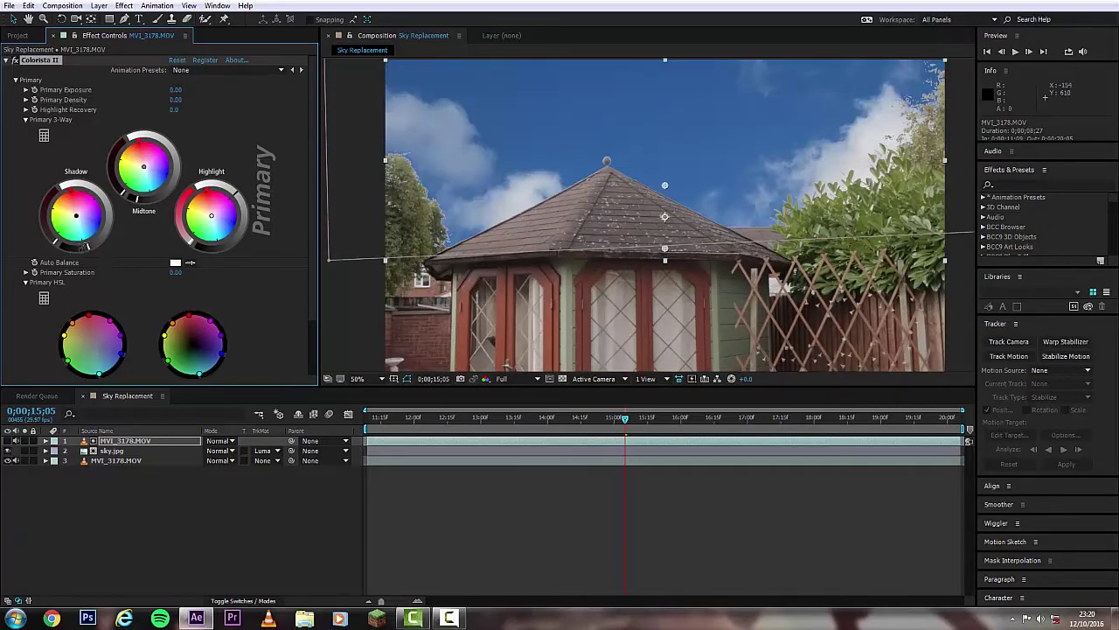
Adjust the Colorista II shadows on the top MVI_3178.MOV matte layer and check the summerhouse roof for sky showing through.
{"action": "left_click_drag", "start_coordinate": [89, 245], "coordinate": [105, 232]}
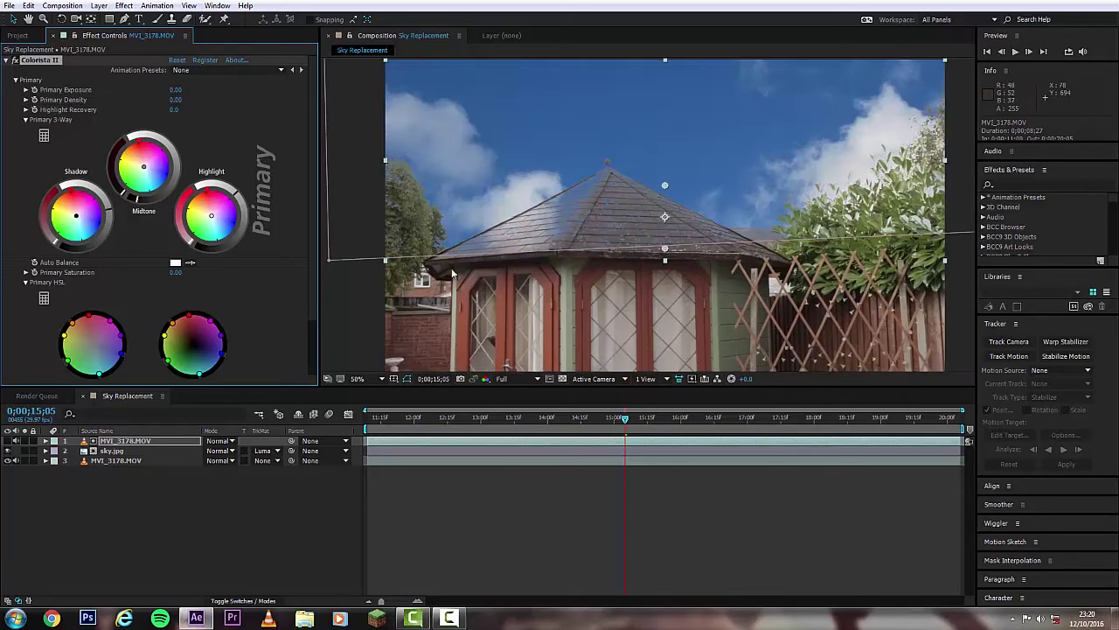
{"action": "key", "text": "period"}
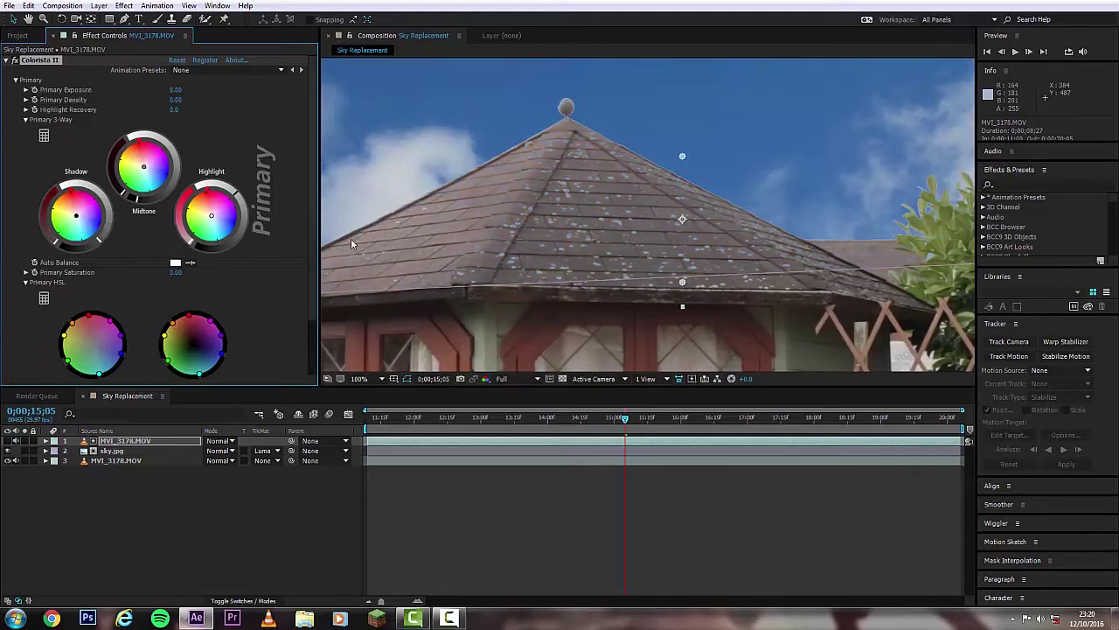
{"action": "key", "text": "comma"}
{"action": "key", "text": "comma"}
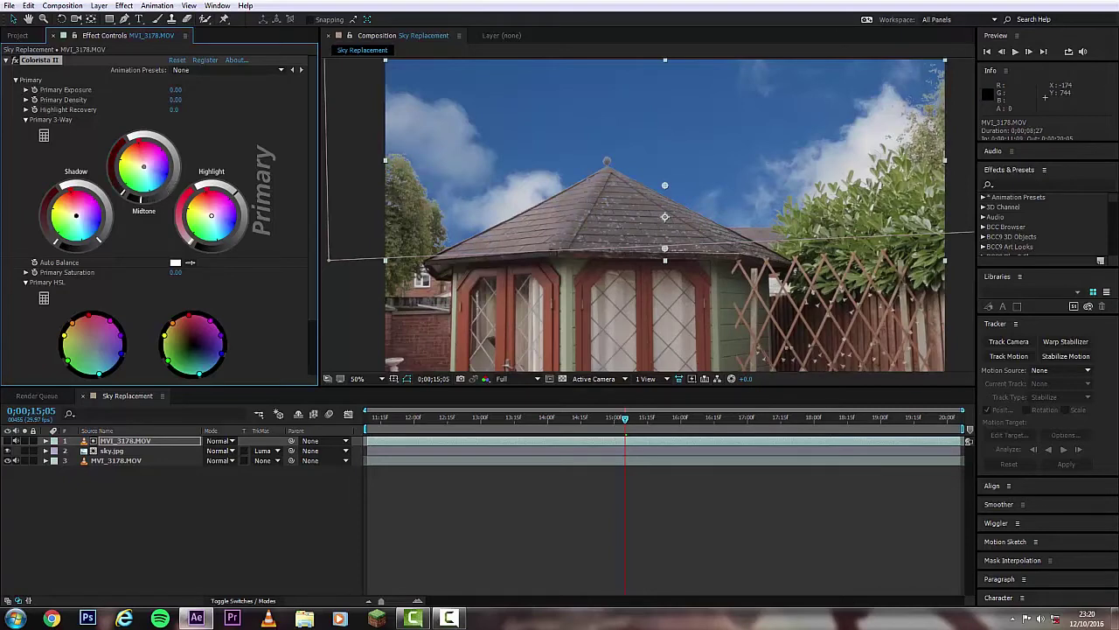
Examine the summerhouse roof tiles at 400% for patches of sky showing through the matte.
{"action": "key", "text": "period"}
{"action": "key", "text": "period"}
{"action": "key", "text": "period"}
{"action": "key", "text": "period"}
{"action": "key", "text": "period"}
{"action": "key", "text": "period"}
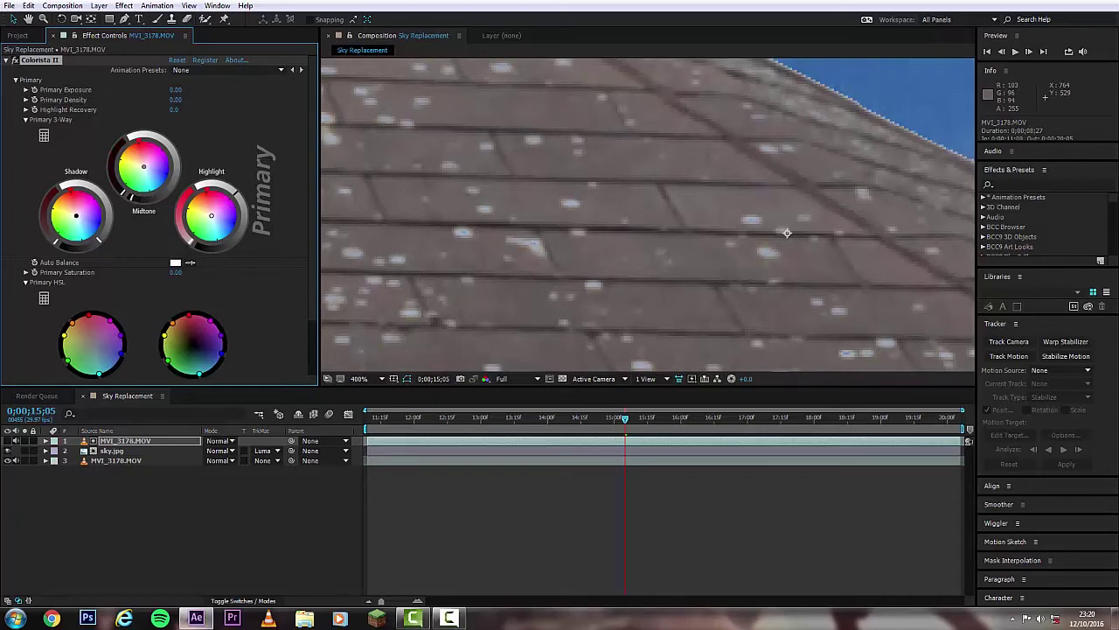
{"action": "key", "text": "comma"}
{"action": "key", "text": "comma"}
{"action": "key", "text": "comma"}
{"action": "key", "text": "comma"}
{"action": "key", "text": "comma"}
{"action": "key", "text": "comma"}
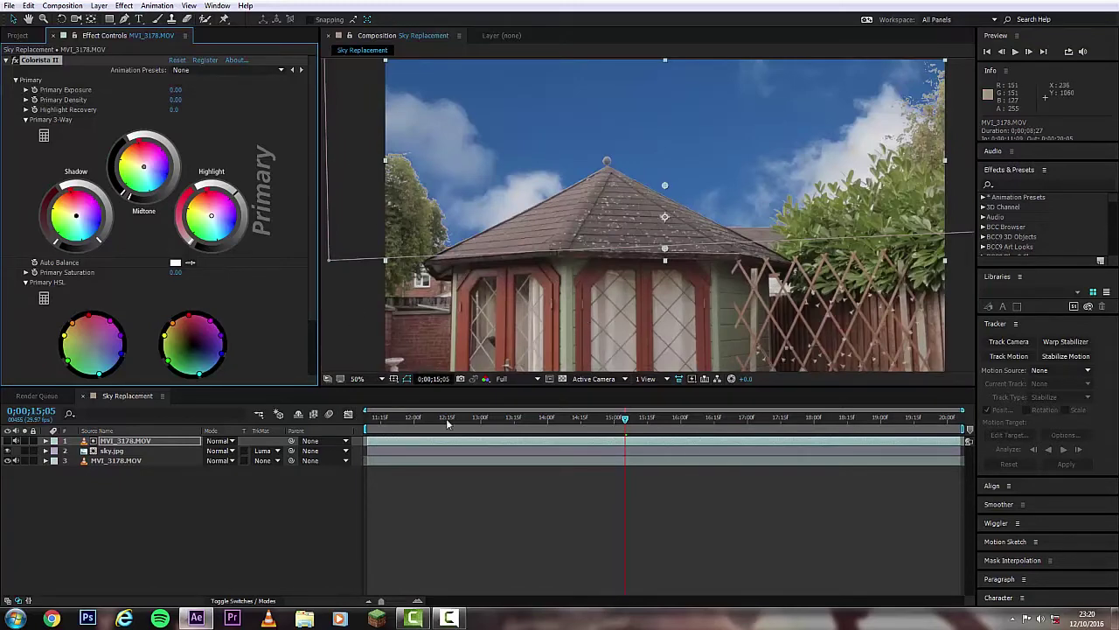
Examine the matte edges along the roof slope and the hedge leaves beside the trellis, and return to the full frame.
{"action": "key", "text": "period"}
{"action": "key", "text": "period"}
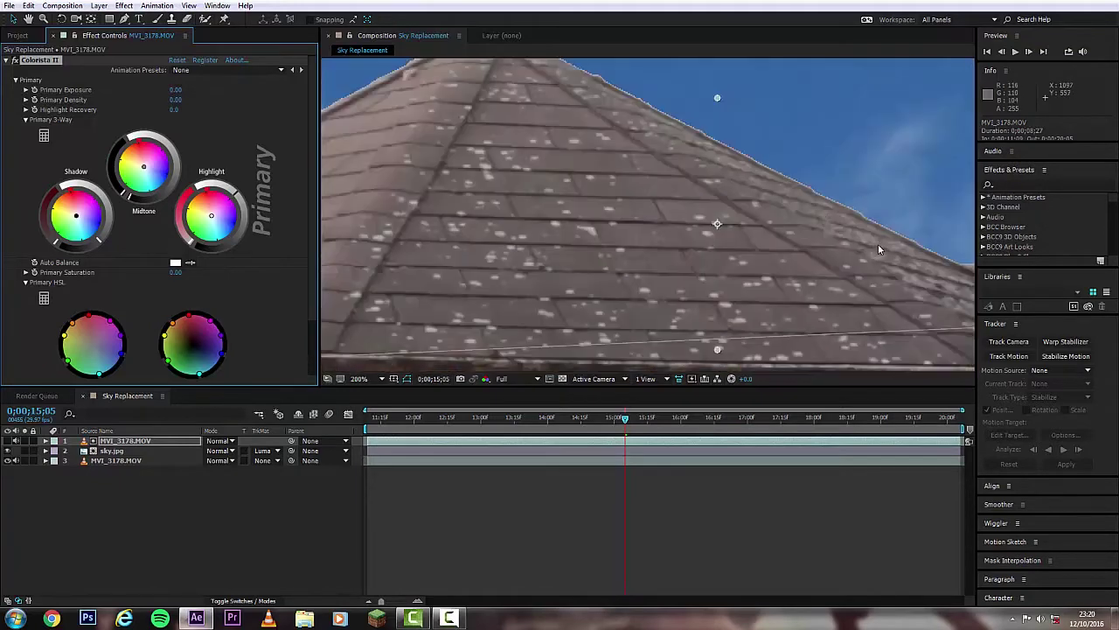
{"action": "left_click_drag", "start_coordinate": [878, 244], "coordinate": [306, 199]}
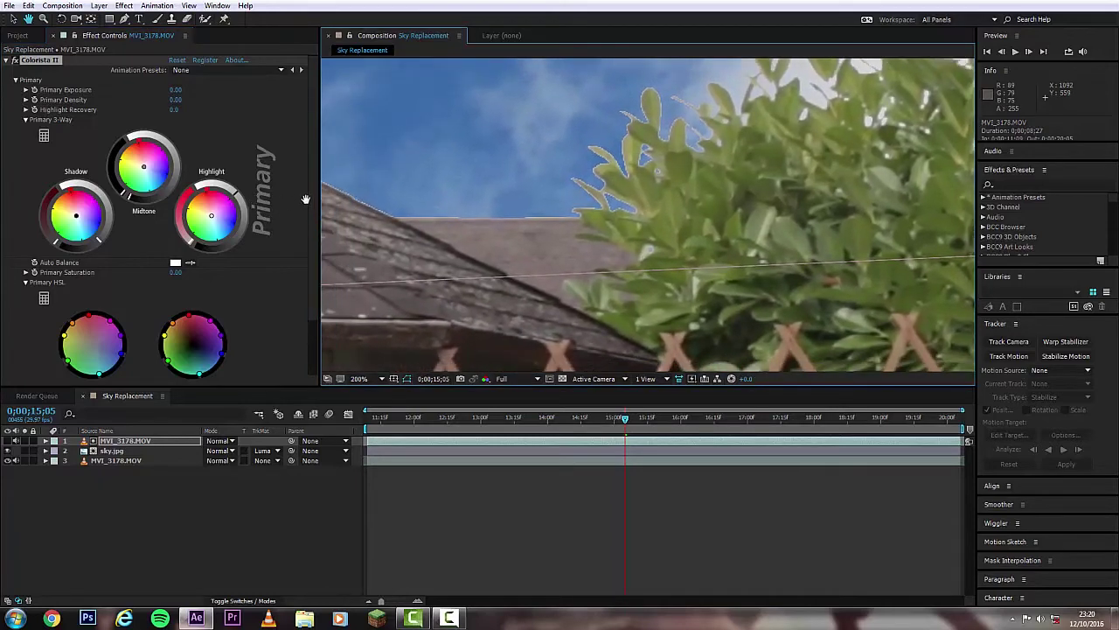
{"action": "key", "text": "comma"}
{"action": "key", "text": "comma"}
{"action": "key", "text": "comma"}
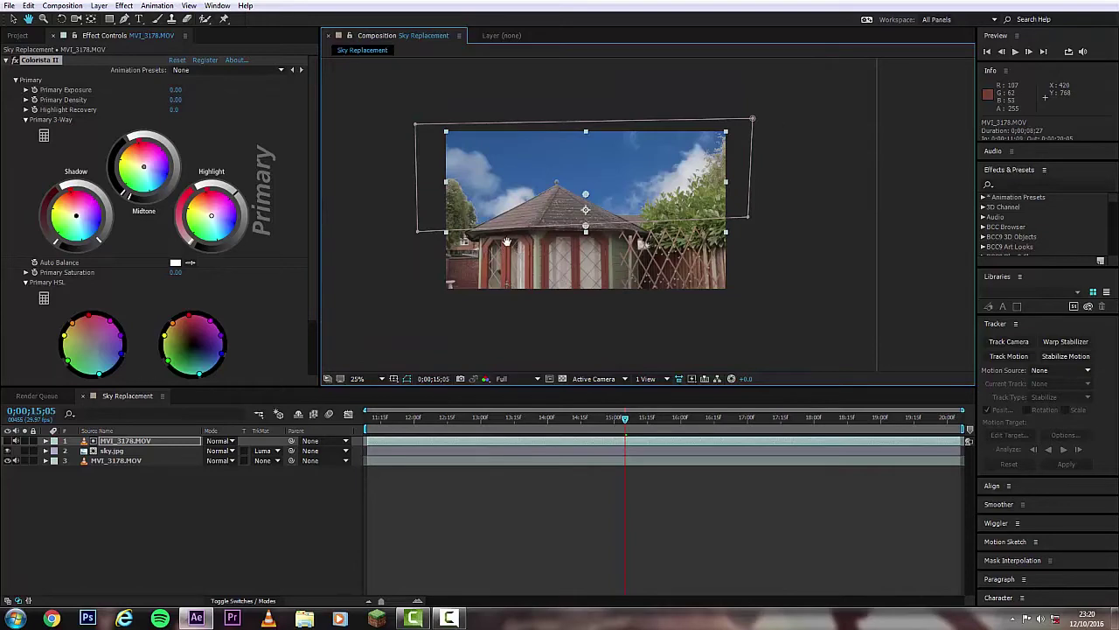
{"action": "key", "text": "period"}
{"action": "left_click_drag", "start_coordinate": [578, 272], "coordinate": [683, 286]}
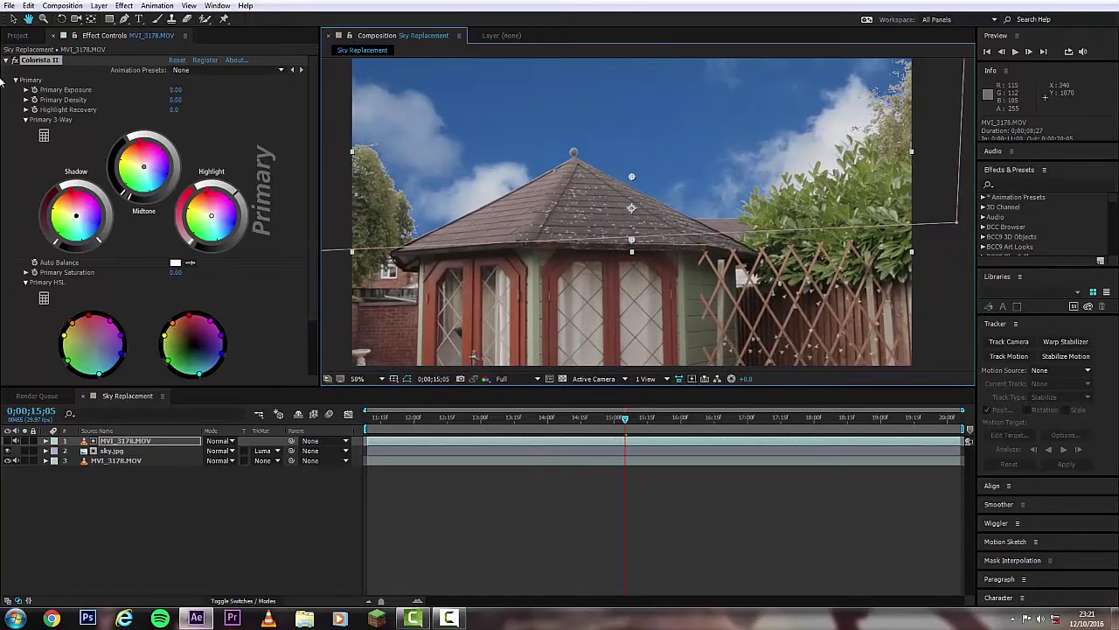
{"action": "left_click", "coordinate": [13, 18]}
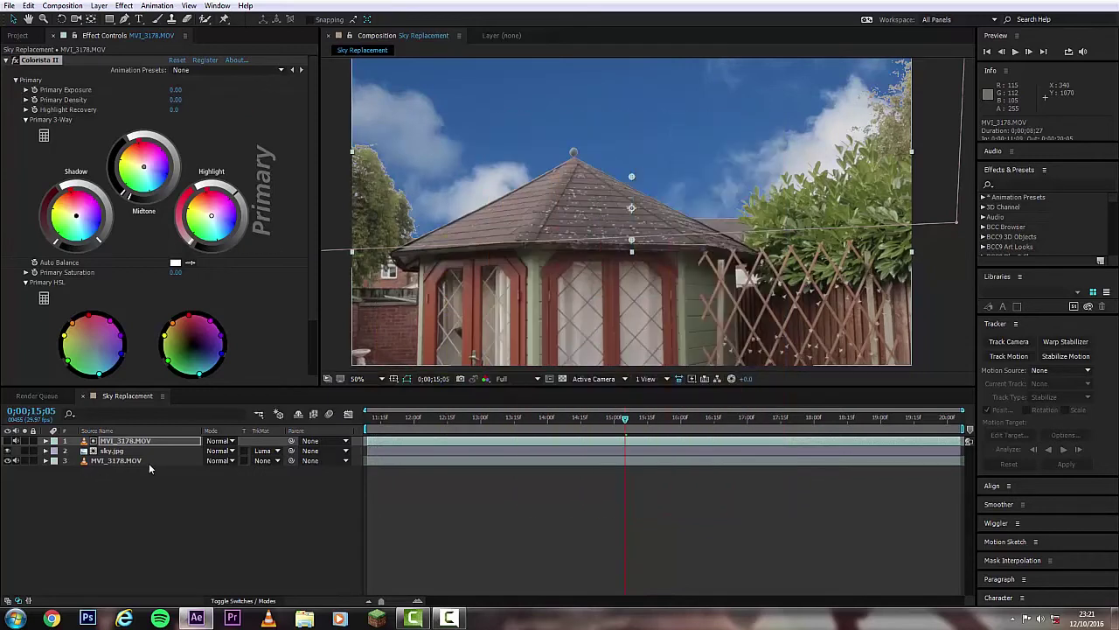
Toggle the bottom MVI_3178.MOV layer's visibility off and on, and apply the Colorista II effect to that layer.
{"action": "left_click", "coordinate": [117, 460]}
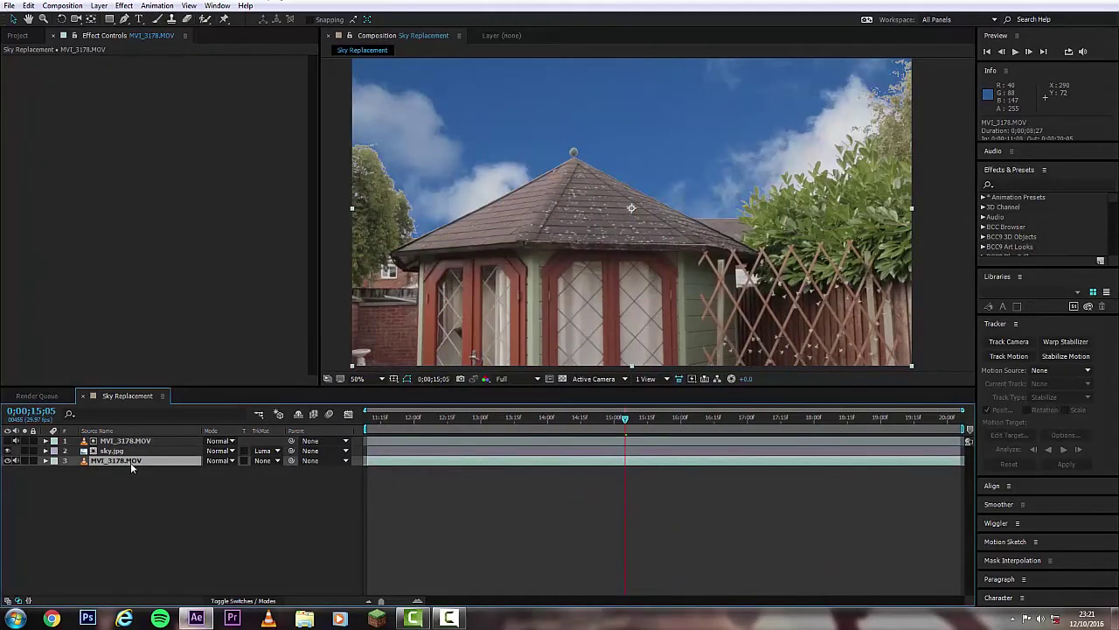
{"action": "left_click", "coordinate": [7, 460]}
{"action": "left_click", "coordinate": [7, 460]}
{"action": "left_click", "coordinate": [124, 7]}
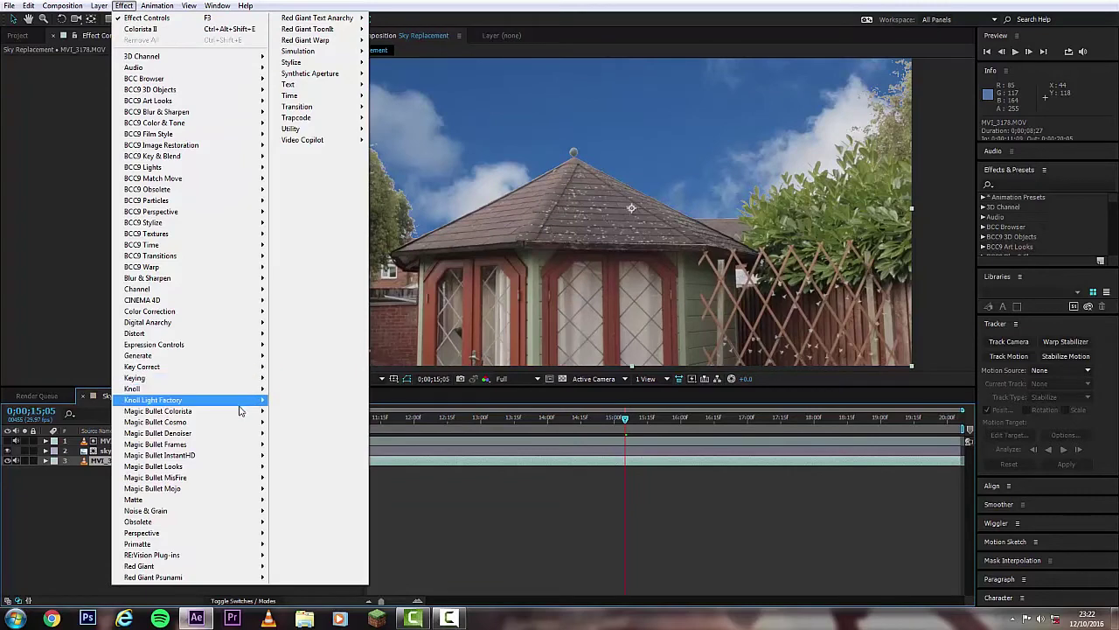
{"action": "mouse_move", "coordinate": [235, 412]}
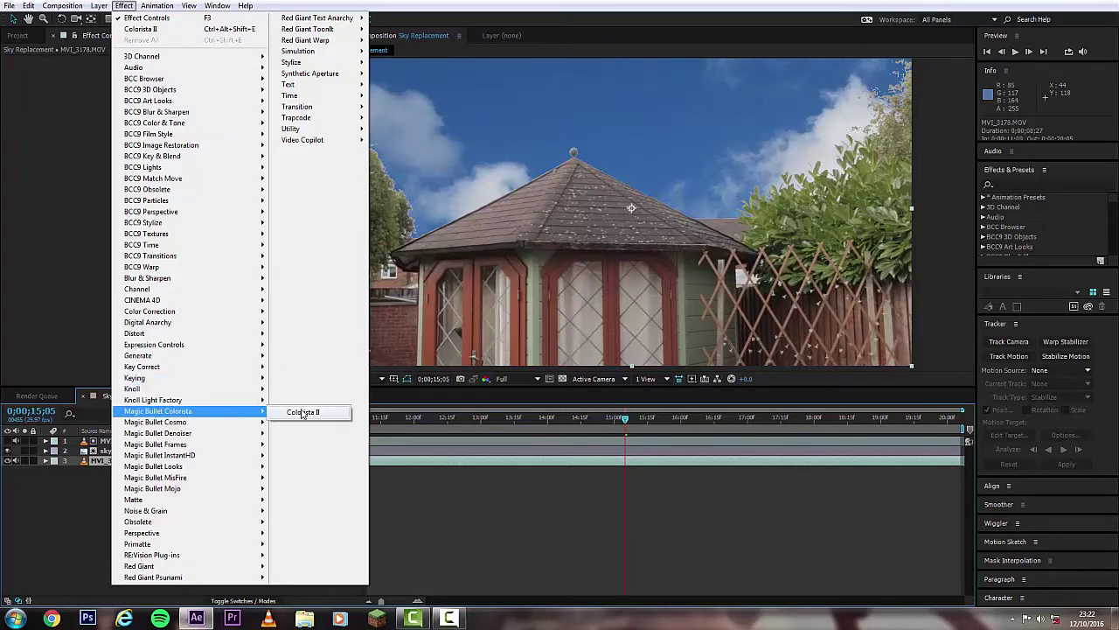
{"action": "left_click", "coordinate": [301, 413]}
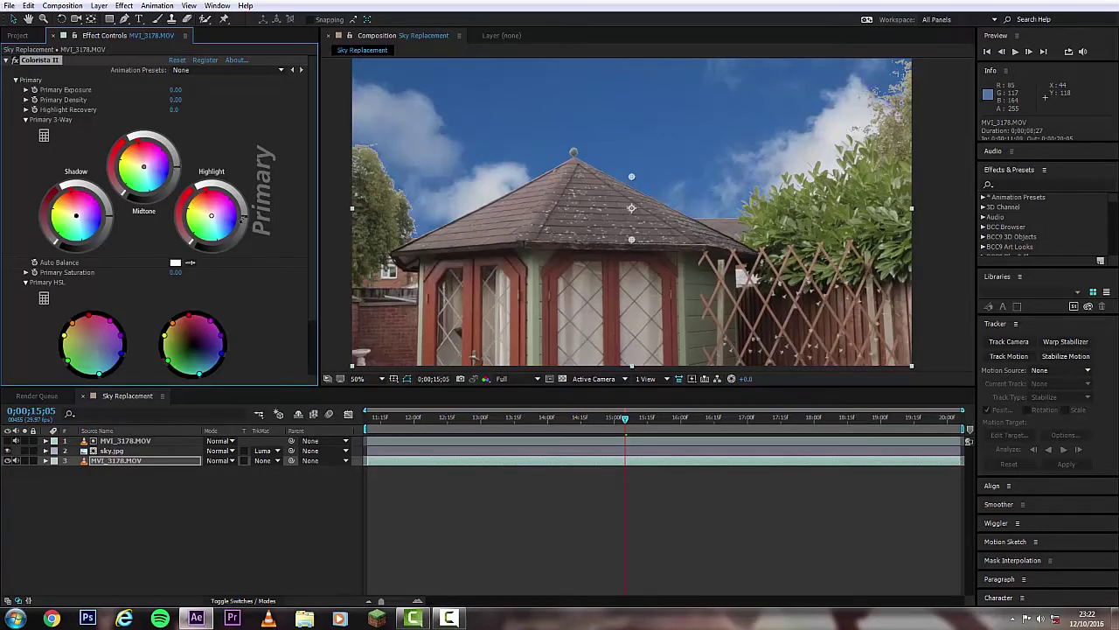
Darken the highlights and midtones of the bottom MVI_3178.MOV layer in Colorista II, checking the roof and tree up close.
{"action": "left_click_drag", "start_coordinate": [229, 188], "coordinate": [233, 201]}
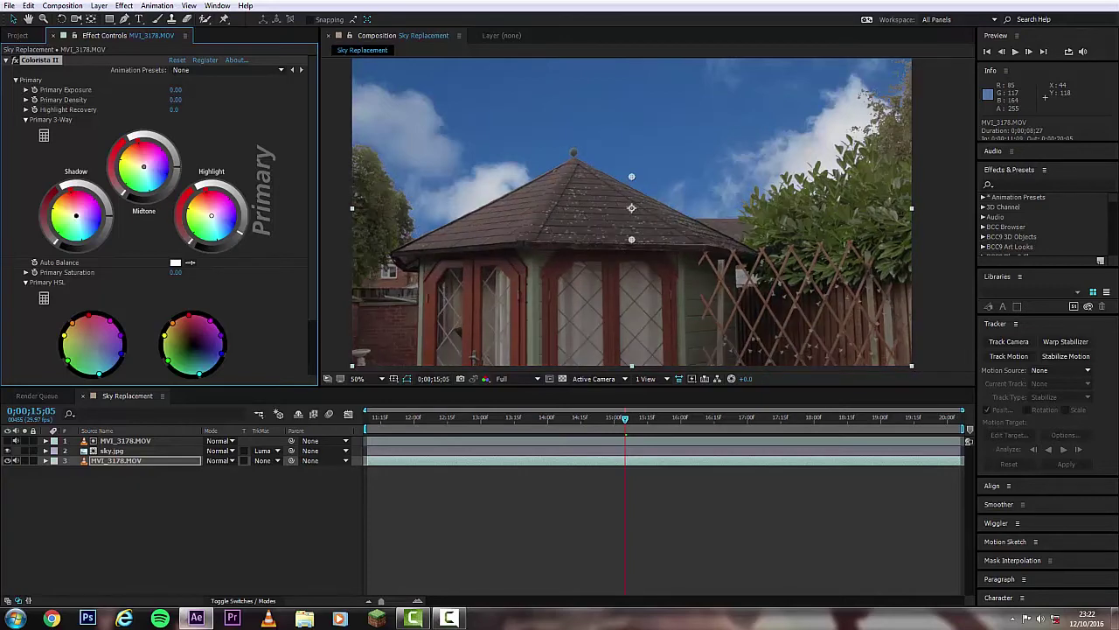
{"action": "key", "text": "period"}
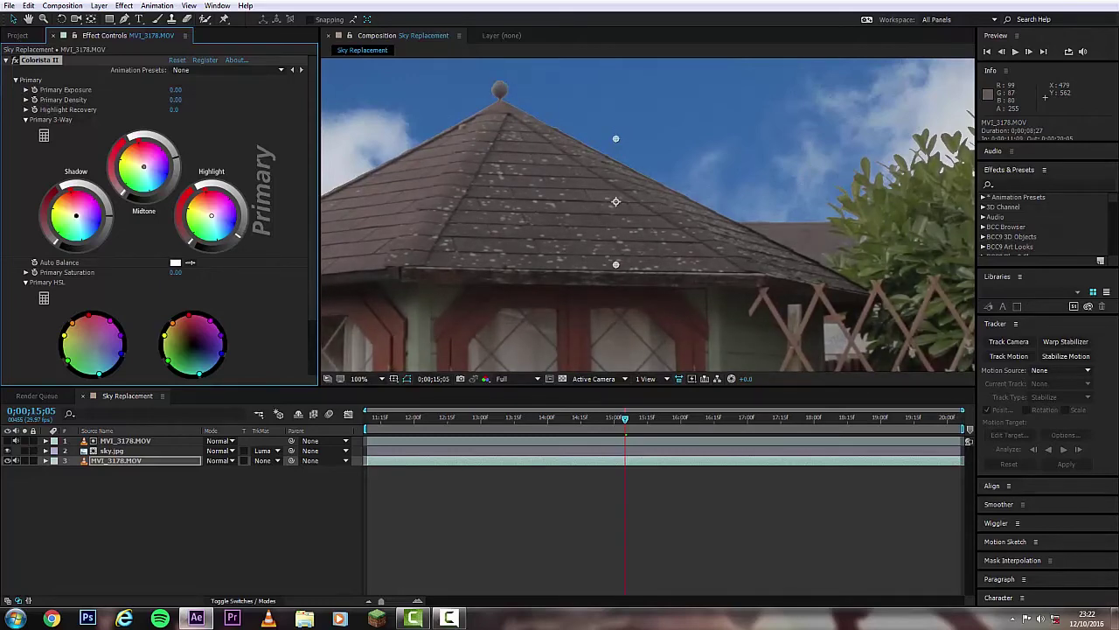
{"action": "scroll", "coordinate": [406, 214], "scroll_direction": "down", "scroll_amount": 4}
{"action": "scroll", "coordinate": [406, 214], "scroll_direction": "up", "scroll_amount": 2}
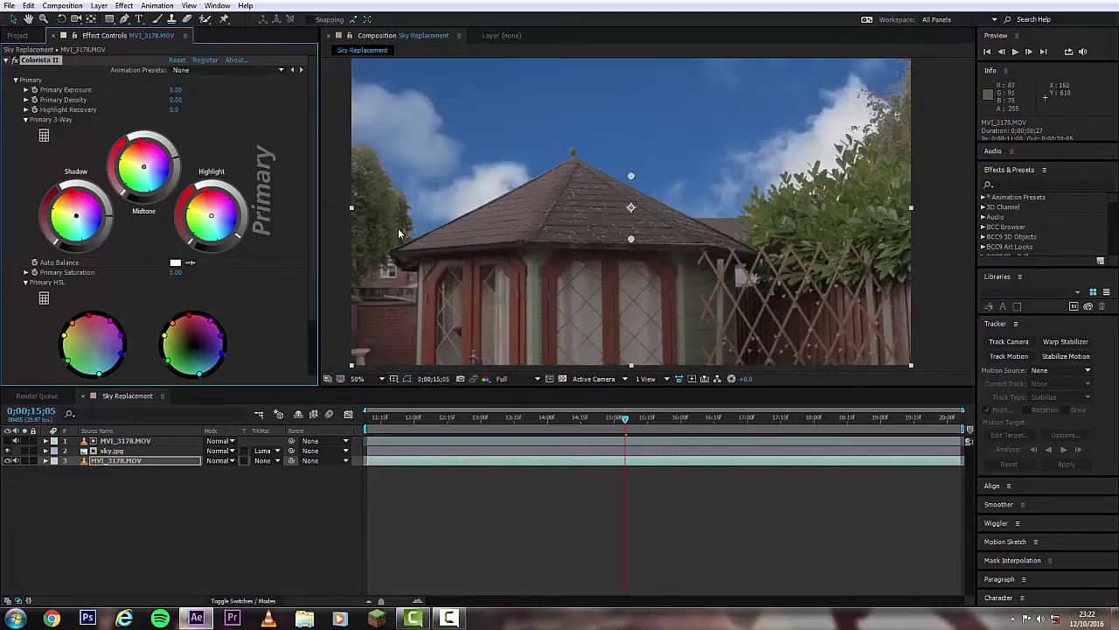
{"action": "scroll", "coordinate": [399, 234], "scroll_direction": "up", "scroll_amount": 2}
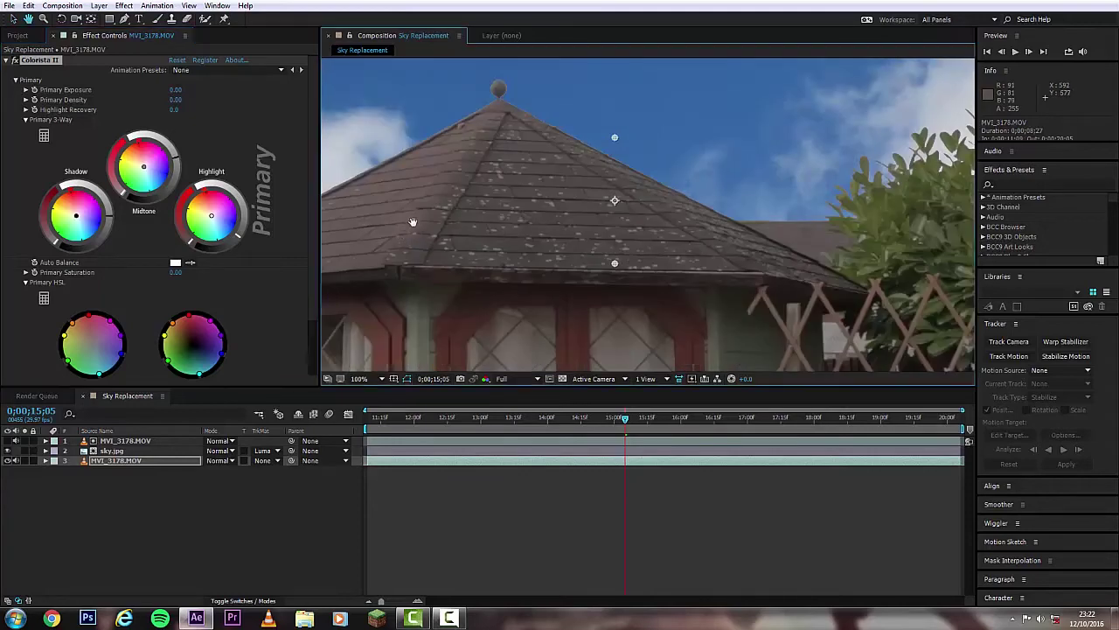
{"action": "left_click_drag", "start_coordinate": [413, 221], "coordinate": [791, 208]}
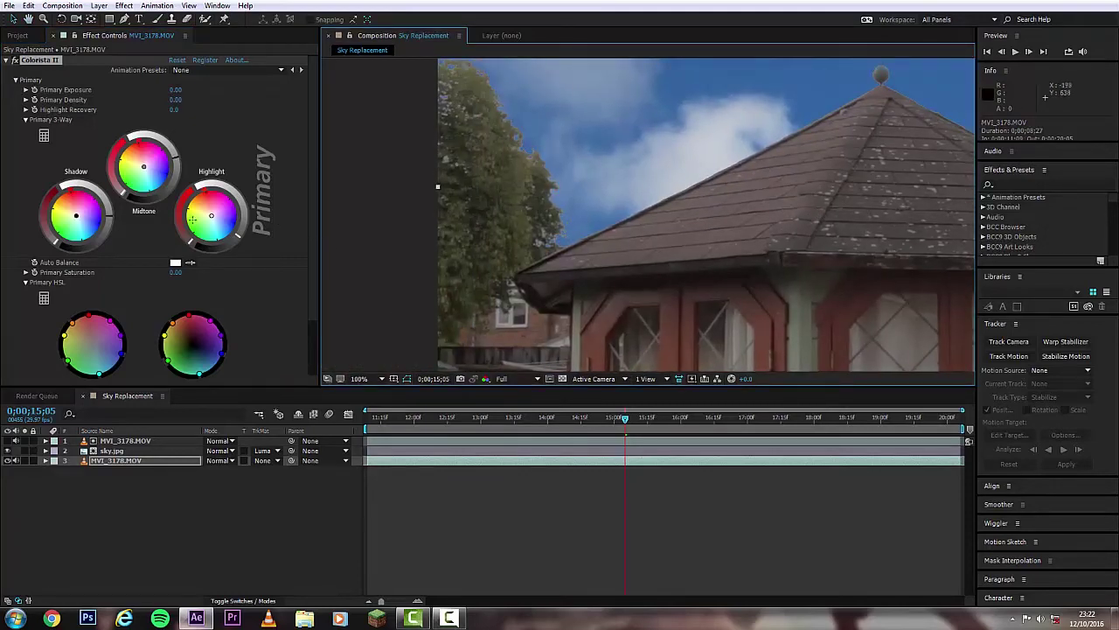
Deepen the Colorista II shadows on the bottom MVI_3178.MOV layer and check the grade across the whole frame.
{"action": "left_click", "coordinate": [110, 220]}
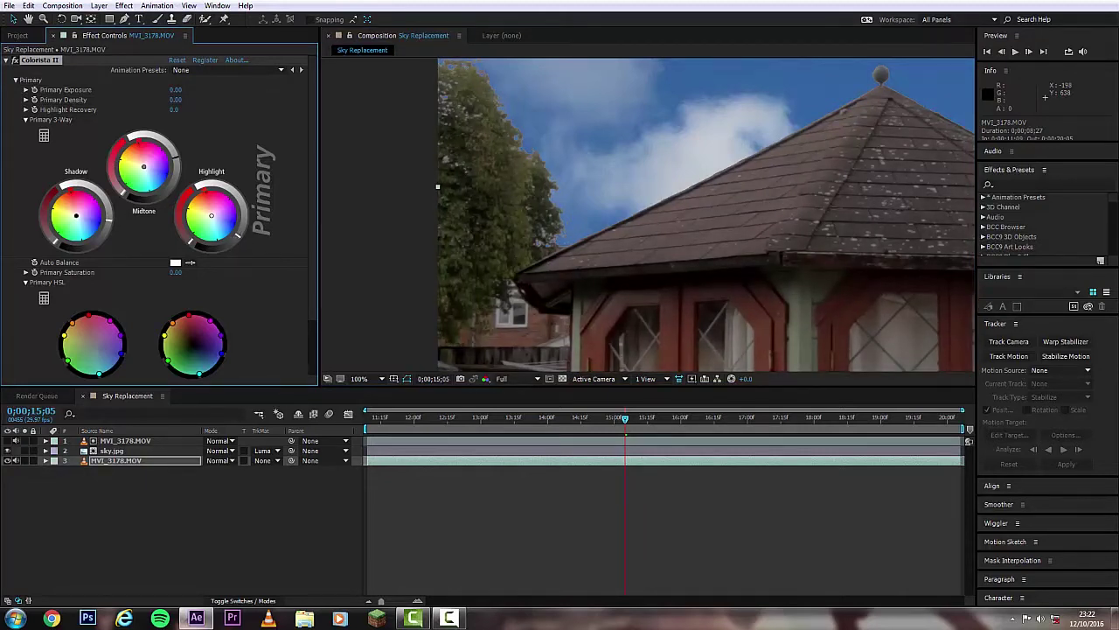
{"action": "scroll", "coordinate": [696, 243], "scroll_direction": "down", "scroll_amount": 5}
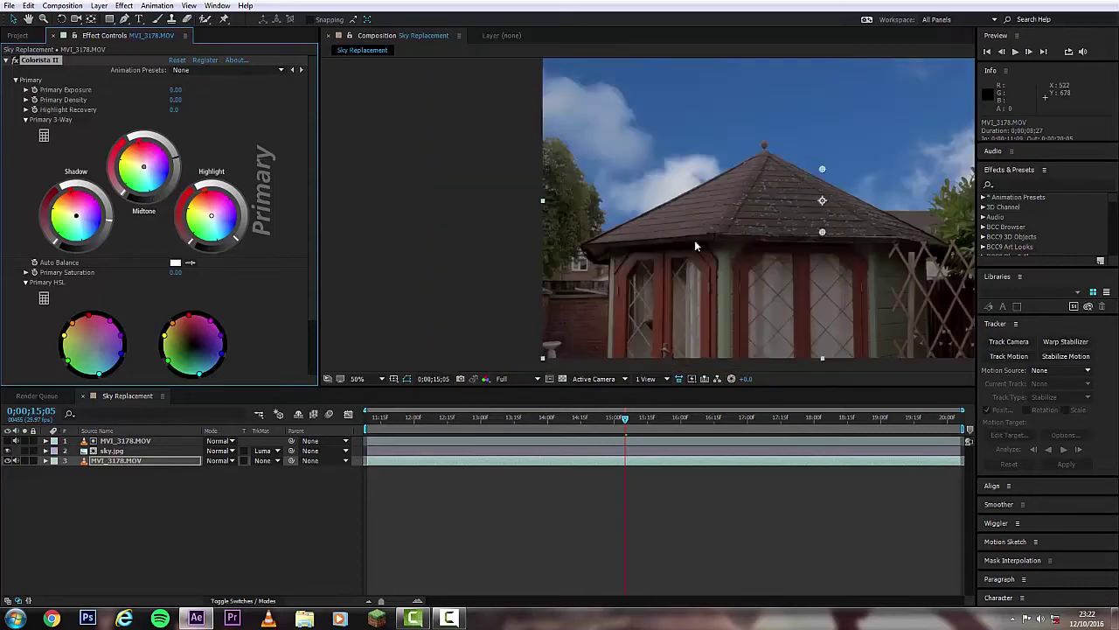
{"action": "scroll", "coordinate": [696, 243], "scroll_direction": "up", "scroll_amount": 3}
{"action": "left_click_drag", "start_coordinate": [697, 243], "coordinate": [611, 265]}
{"action": "scroll", "coordinate": [611, 263], "scroll_direction": "down", "scroll_amount": 1}
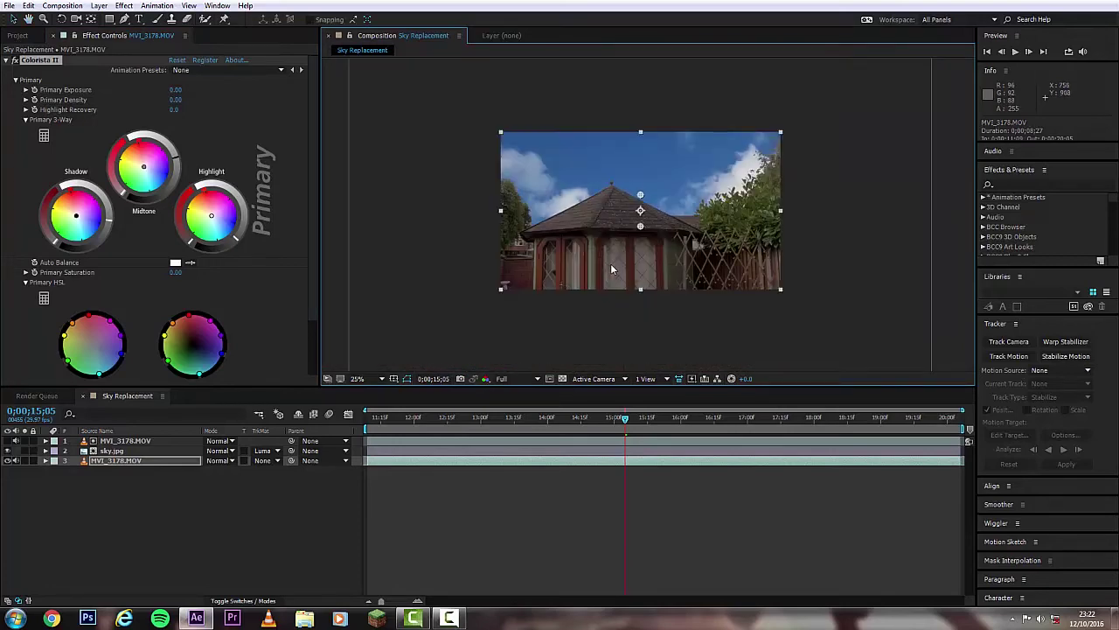
{"action": "scroll", "coordinate": [610, 263], "scroll_direction": "up", "scroll_amount": 1}
Enlarge the composition view and scrub through the shot to 0;00;11;27 to review the graded composite.
{"action": "left_click_drag", "start_coordinate": [624, 419], "coordinate": [788, 466]}
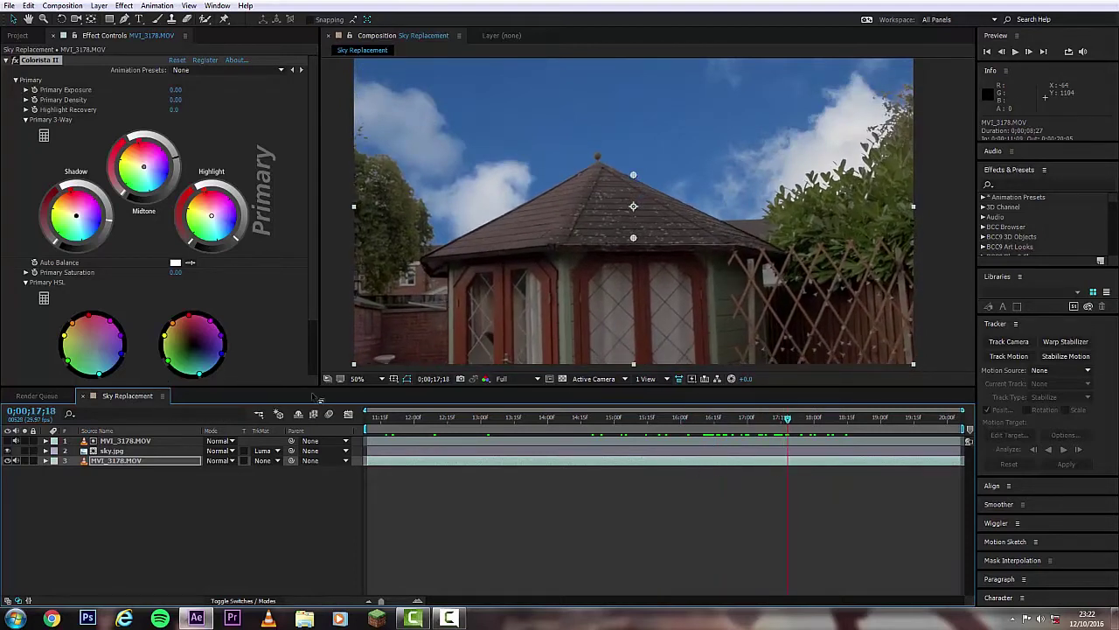
{"action": "left_click", "coordinate": [112, 460]}
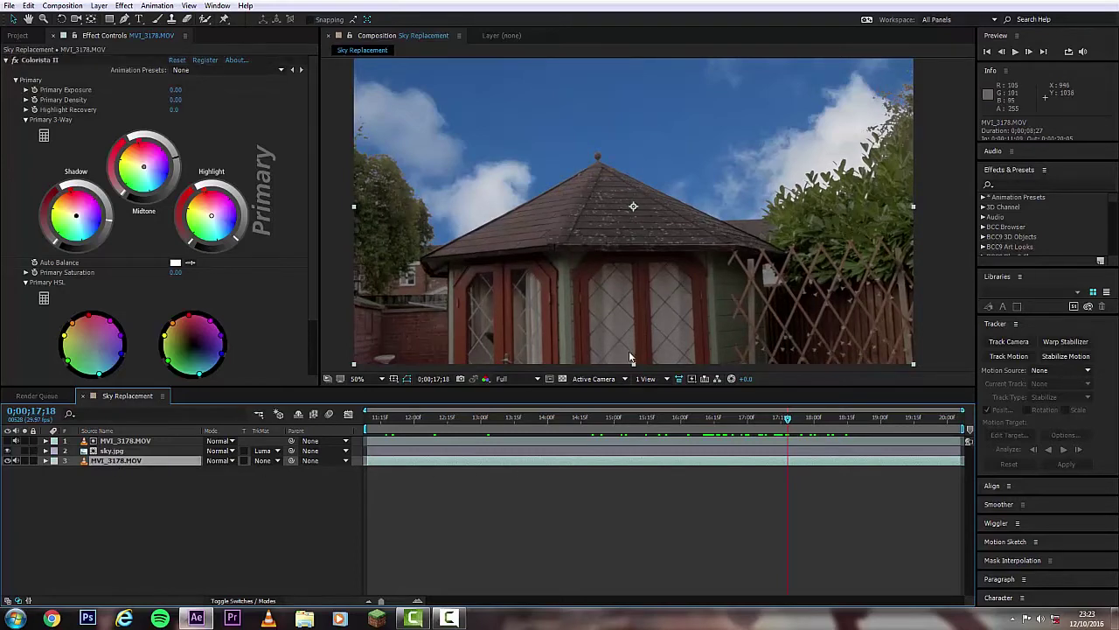
{"action": "left_click_drag", "start_coordinate": [606, 386], "coordinate": [599, 436]}
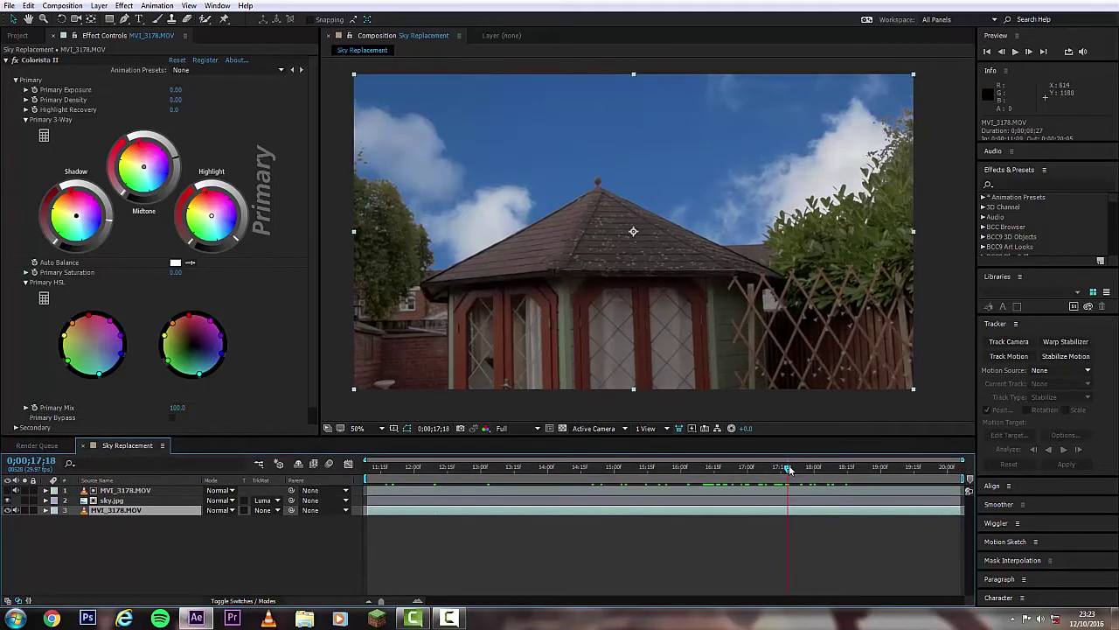
{"action": "left_click_drag", "start_coordinate": [788, 470], "coordinate": [407, 470]}
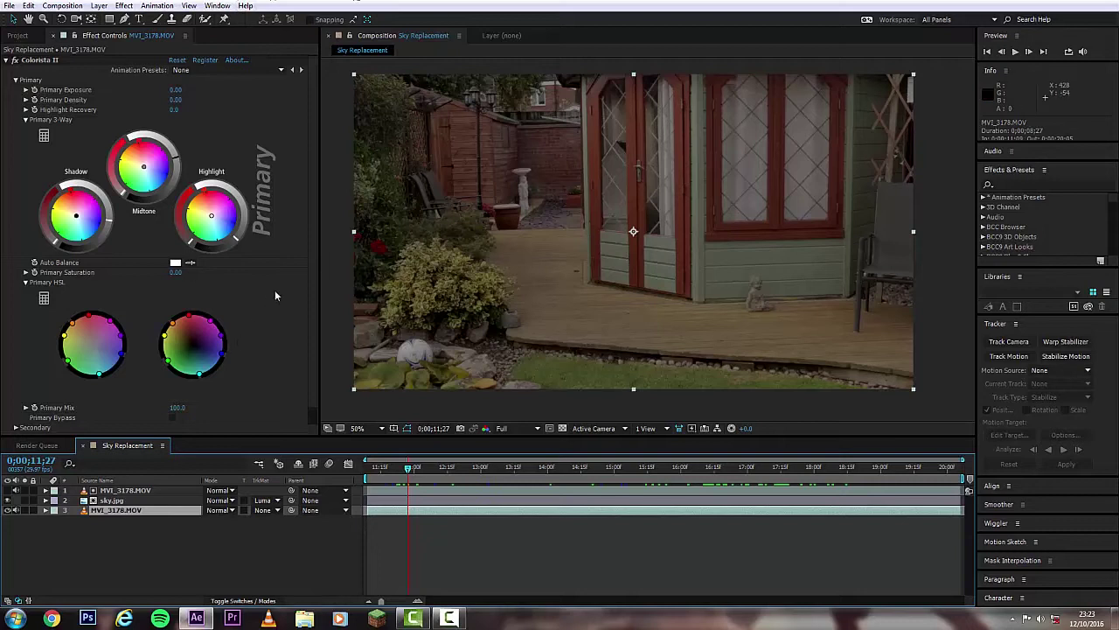
Run Track Camera on the bottom MVI_3178.MOV layer, accepting the warning that masks and effects are ignored.
{"action": "scroll", "coordinate": [271, 281], "scroll_direction": "down", "scroll_amount": 1}
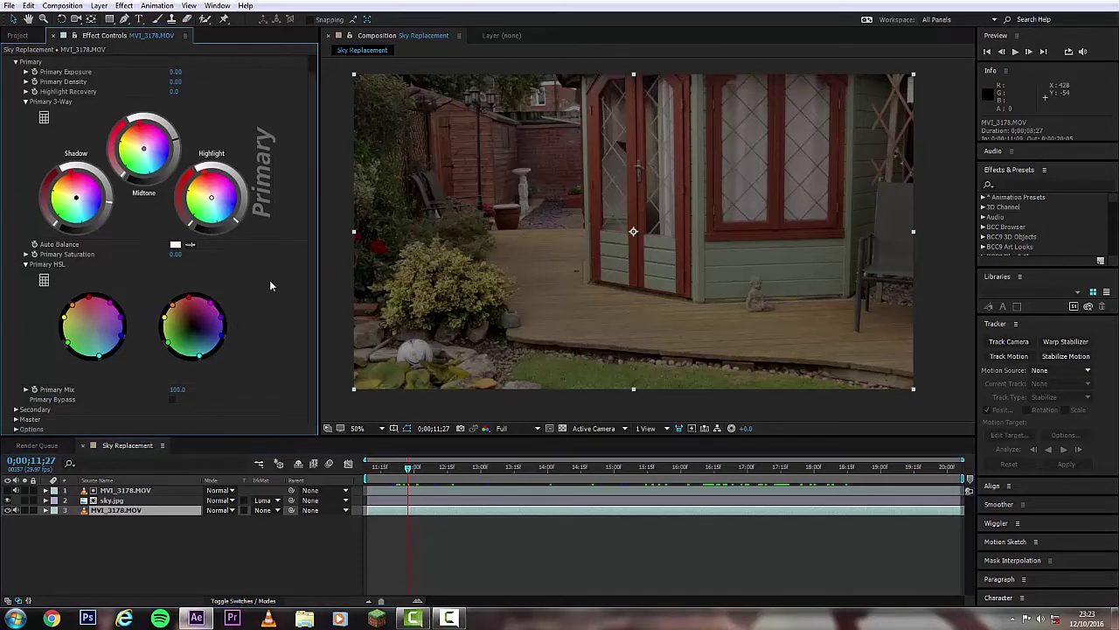
{"action": "left_click_drag", "start_coordinate": [322, 274], "coordinate": [135, 273]}
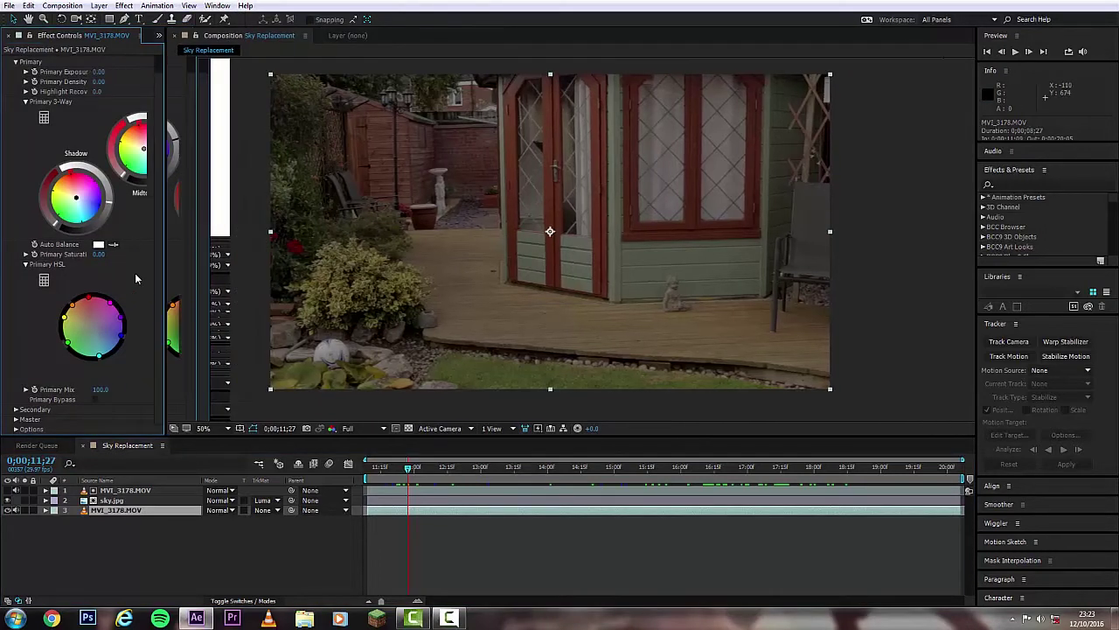
{"action": "left_click", "coordinate": [160, 513]}
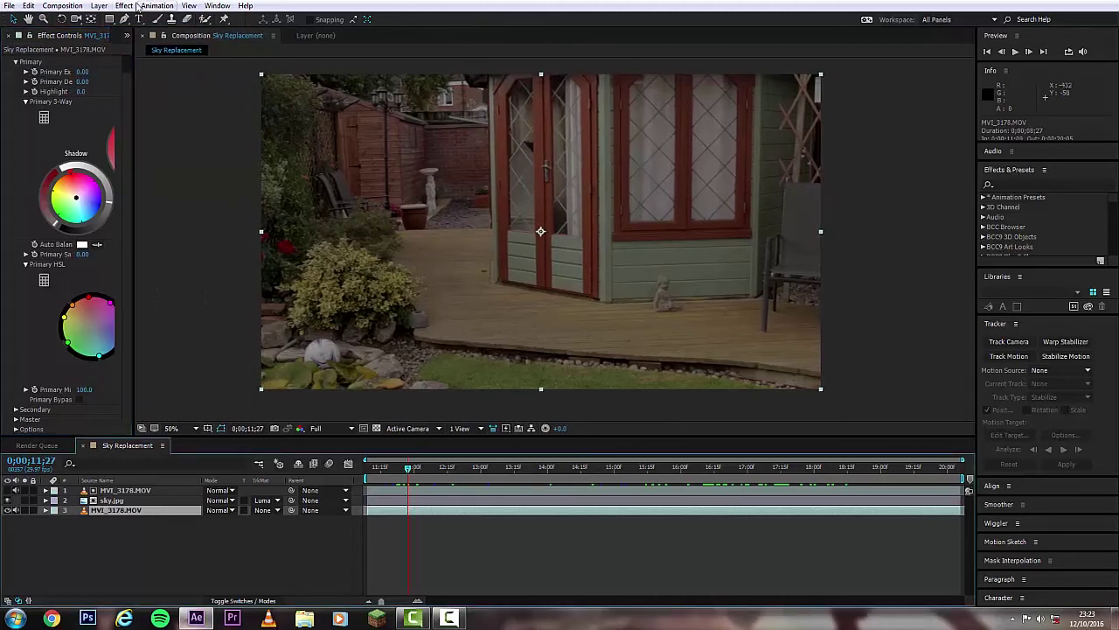
{"action": "left_click", "coordinate": [150, 8]}
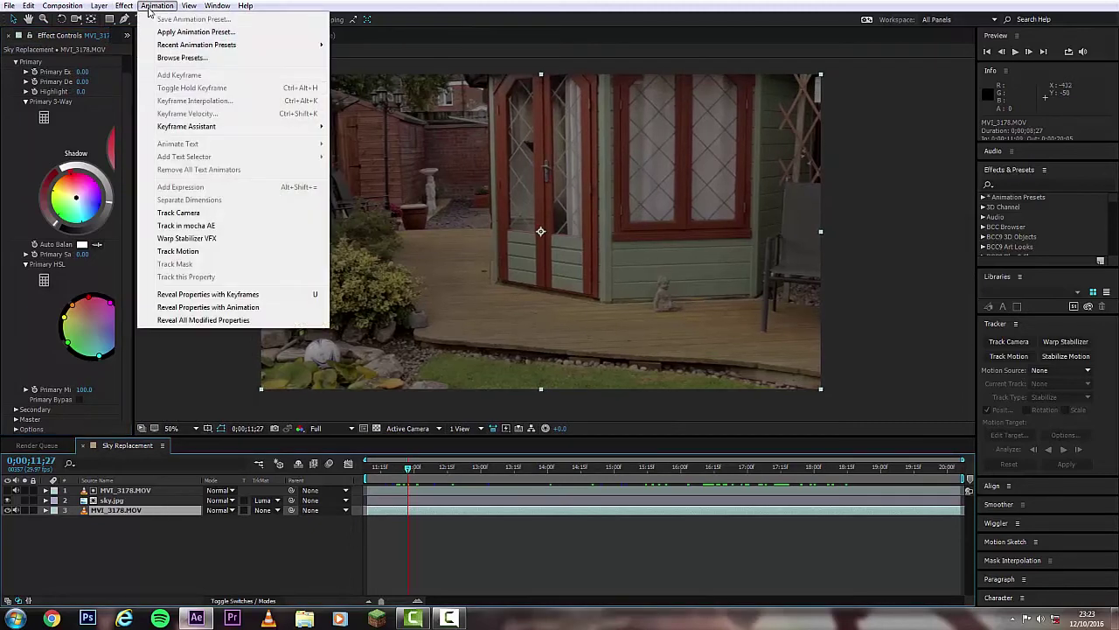
{"action": "left_click", "coordinate": [224, 214]}
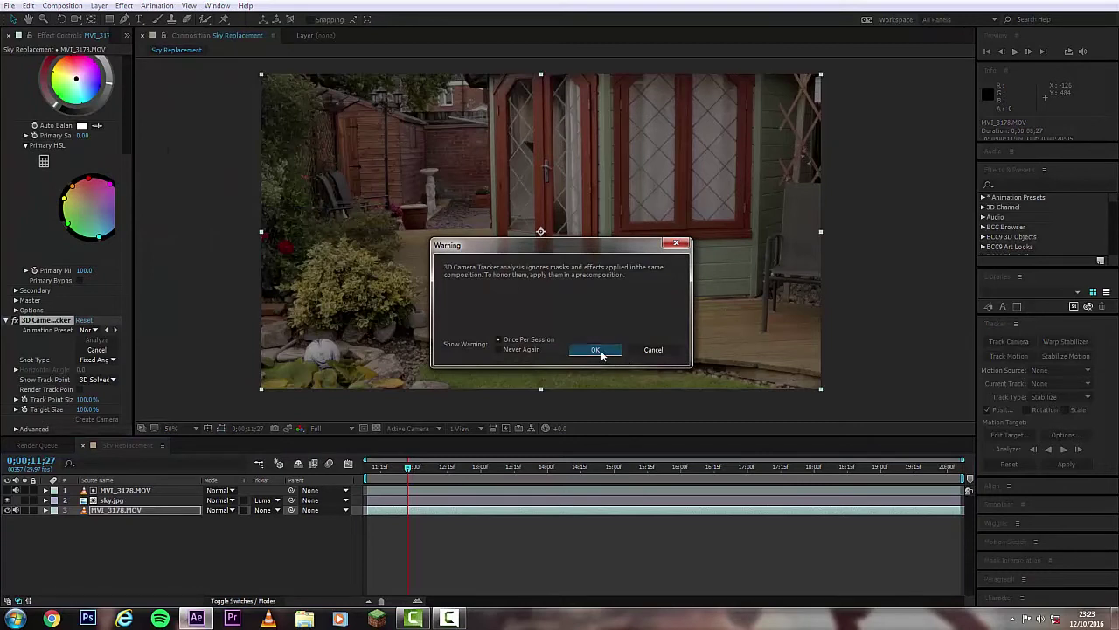
{"action": "left_click", "coordinate": [595, 349]}
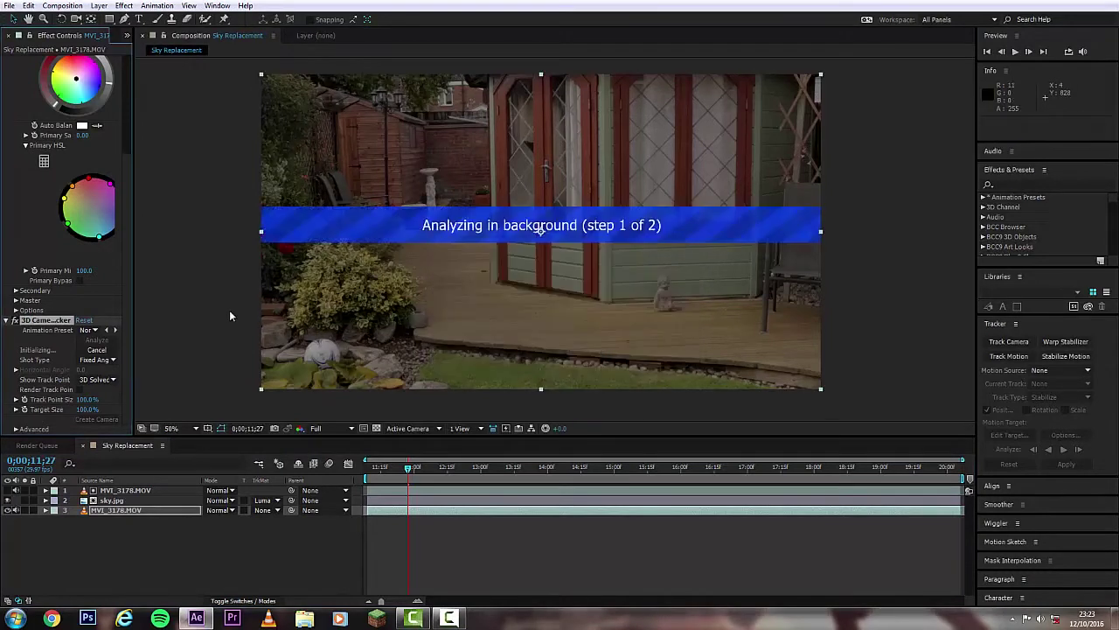
Widen the effect settings area and collapse Colorista II so the 3D Camera Tracker settings are fully in view.
{"action": "left_click_drag", "start_coordinate": [131, 251], "coordinate": [292, 269]}
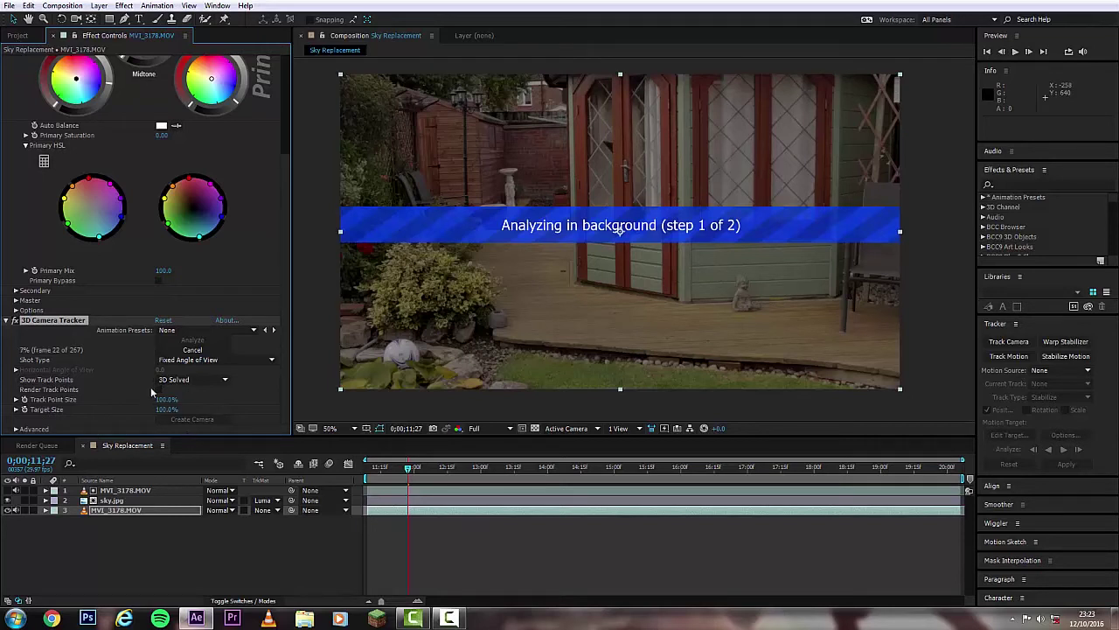
{"action": "scroll", "coordinate": [150, 386], "scroll_direction": "up", "scroll_amount": 5}
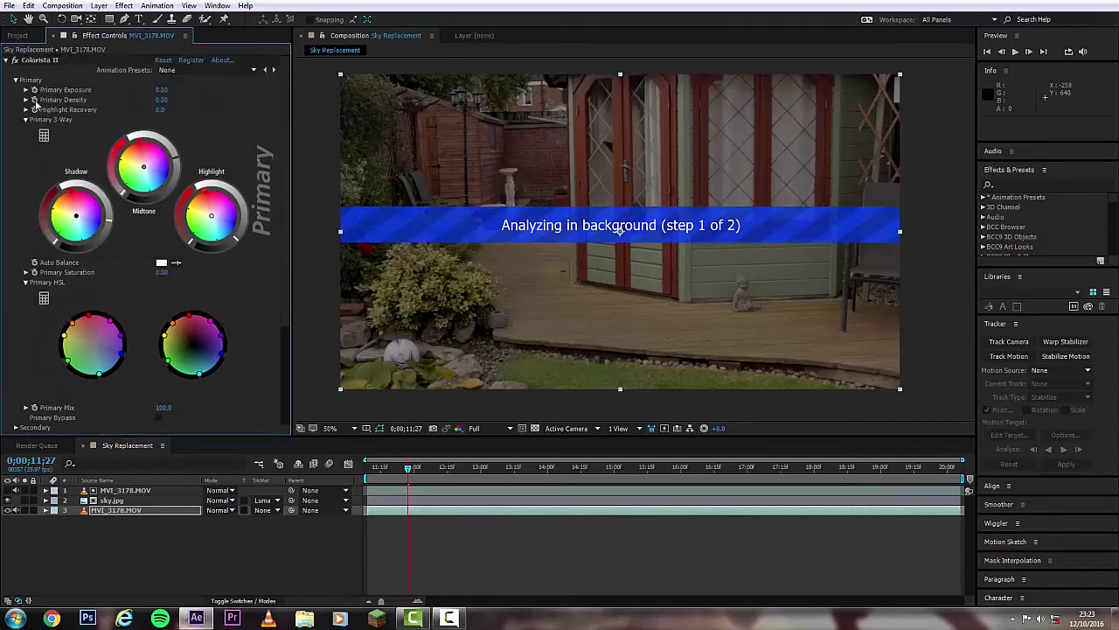
{"action": "left_click", "coordinate": [7, 59]}
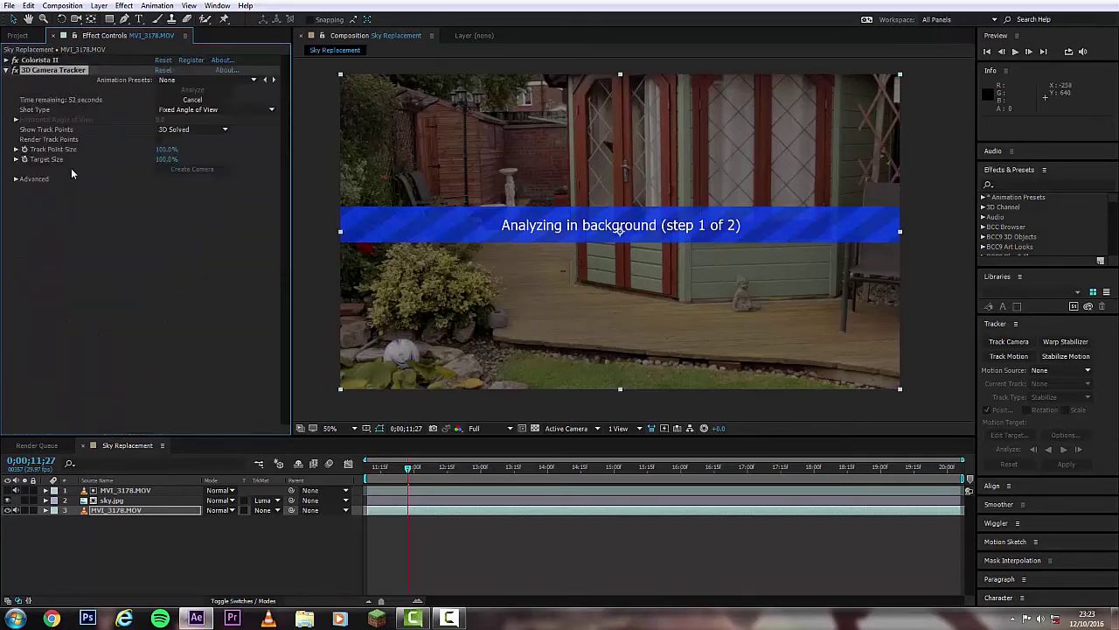
Enable Auto-delete Points Across Time and Detailed Analysis in the 3D Camera Tracker's advanced settings.
{"action": "left_click", "coordinate": [14, 178]}
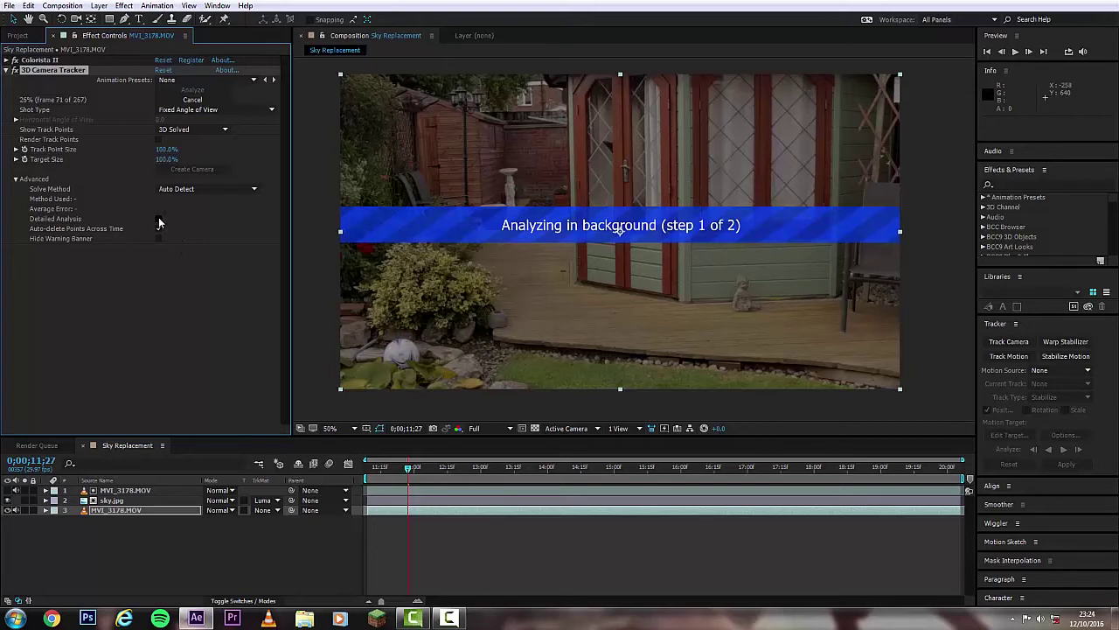
{"action": "left_click", "coordinate": [160, 228]}
{"action": "left_click", "coordinate": [159, 220]}
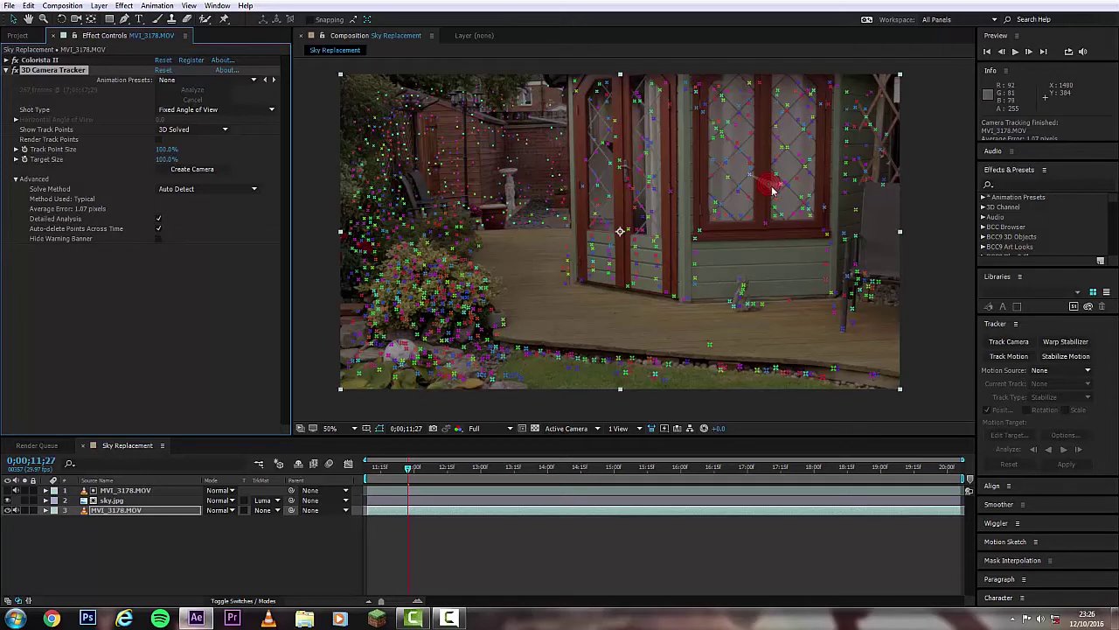
Create a solid and camera from the track points on the summerhouse window and select the new Track Solid 1 layer.
{"action": "right_click", "coordinate": [715, 197]}
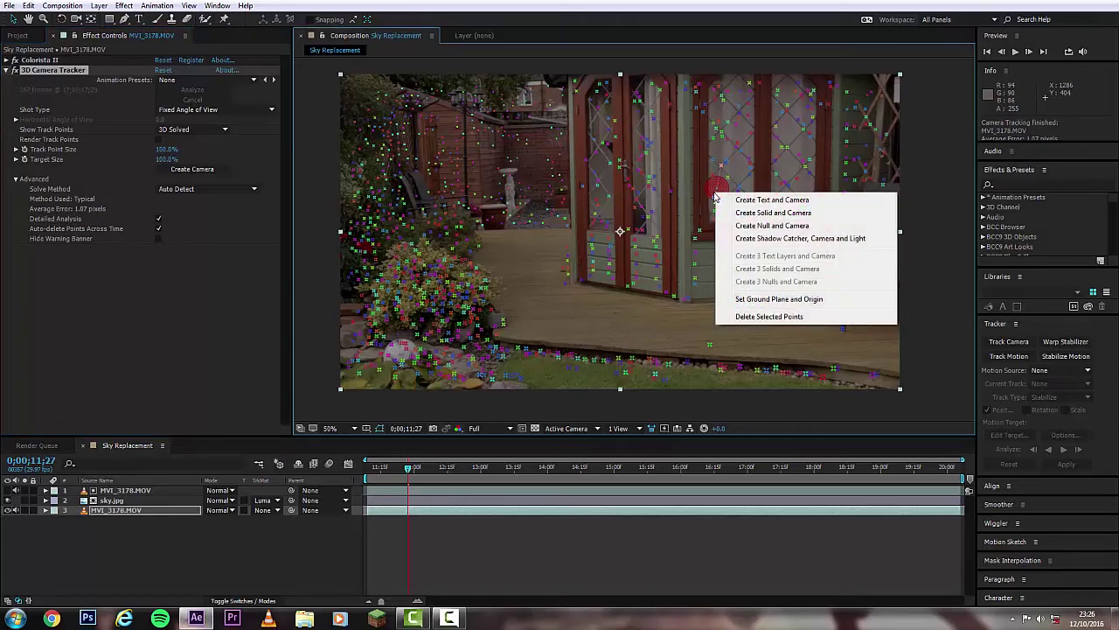
{"action": "left_click", "coordinate": [783, 217]}
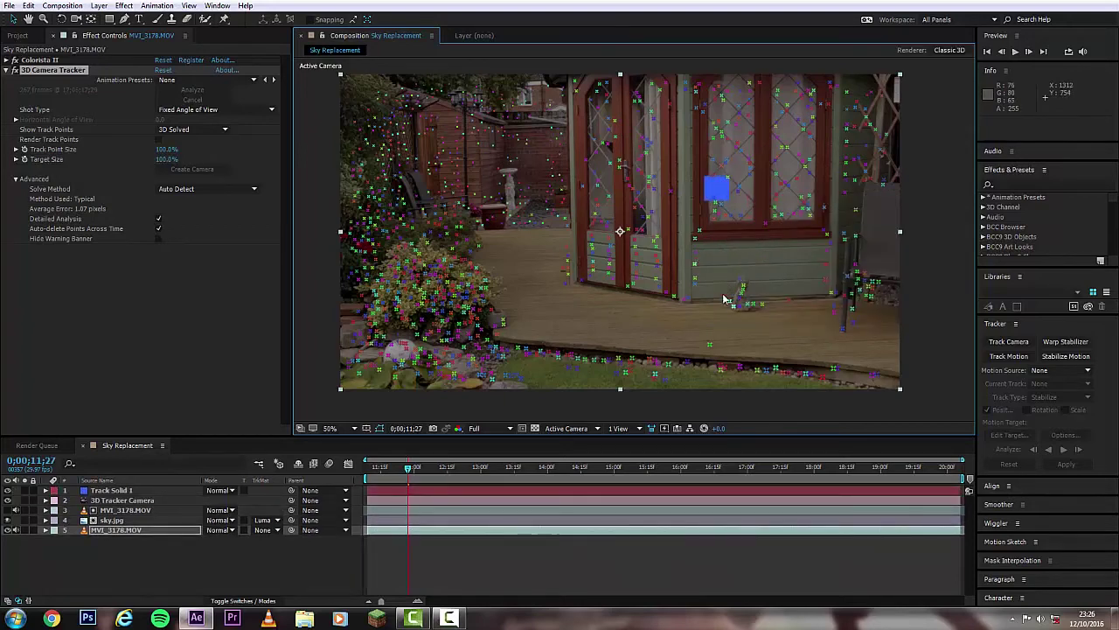
{"action": "key", "text": "comma"}
{"action": "key", "text": "period"}
{"action": "left_click", "coordinate": [130, 493]}
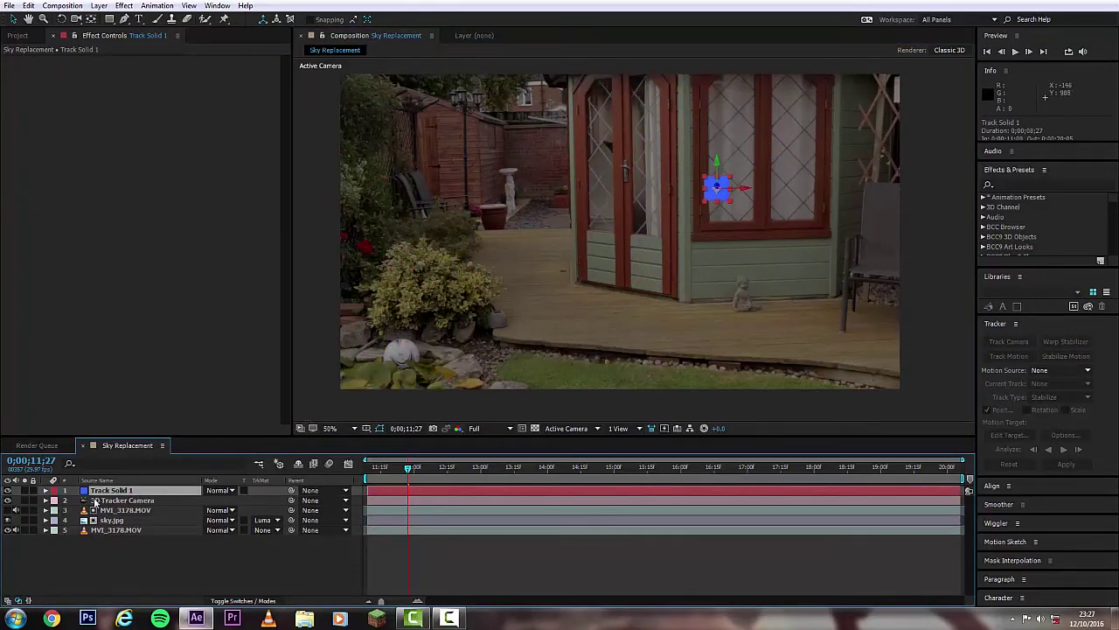
Make the sky.jpg layer in the composition a 3D layer and check its extent around the frame.
{"action": "left_click", "coordinate": [17, 35]}
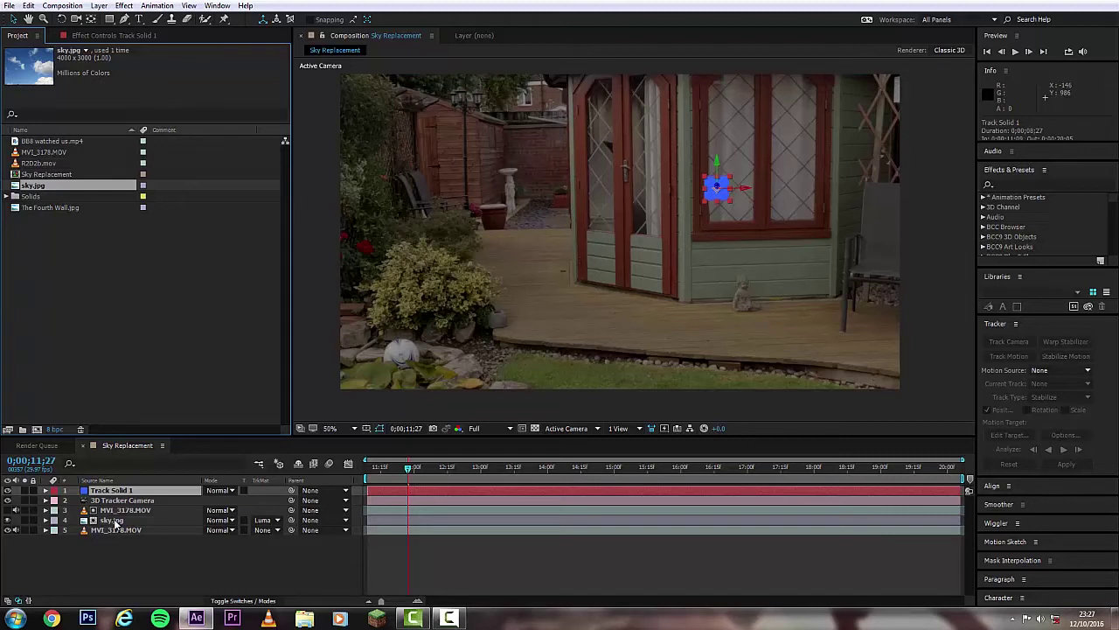
{"action": "left_click_drag", "start_coordinate": [291, 519], "coordinate": [139, 488]}
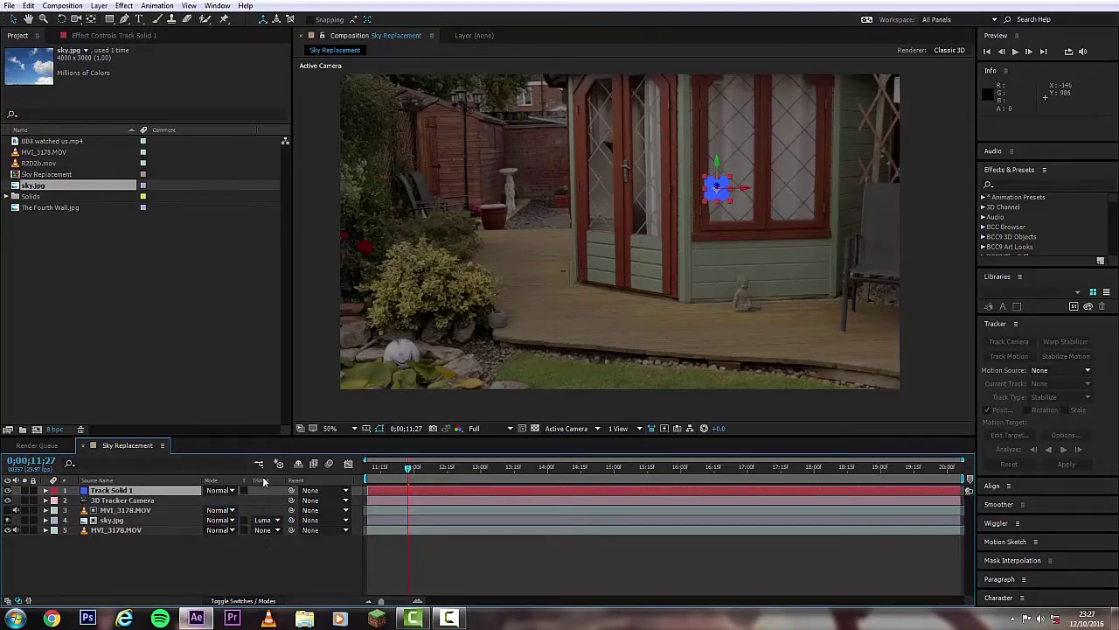
{"action": "left_click", "coordinate": [251, 600]}
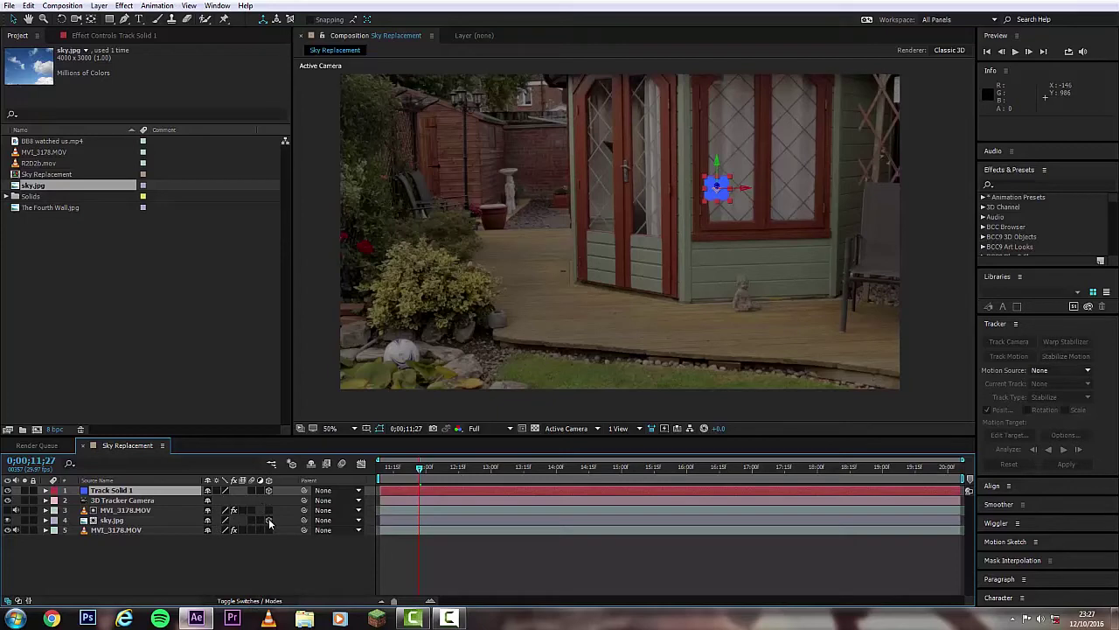
{"action": "left_click", "coordinate": [268, 520]}
{"action": "scroll", "coordinate": [558, 327], "scroll_direction": "down", "scroll_amount": 4}
{"action": "scroll", "coordinate": [558, 331], "scroll_direction": "up", "scroll_amount": 2}
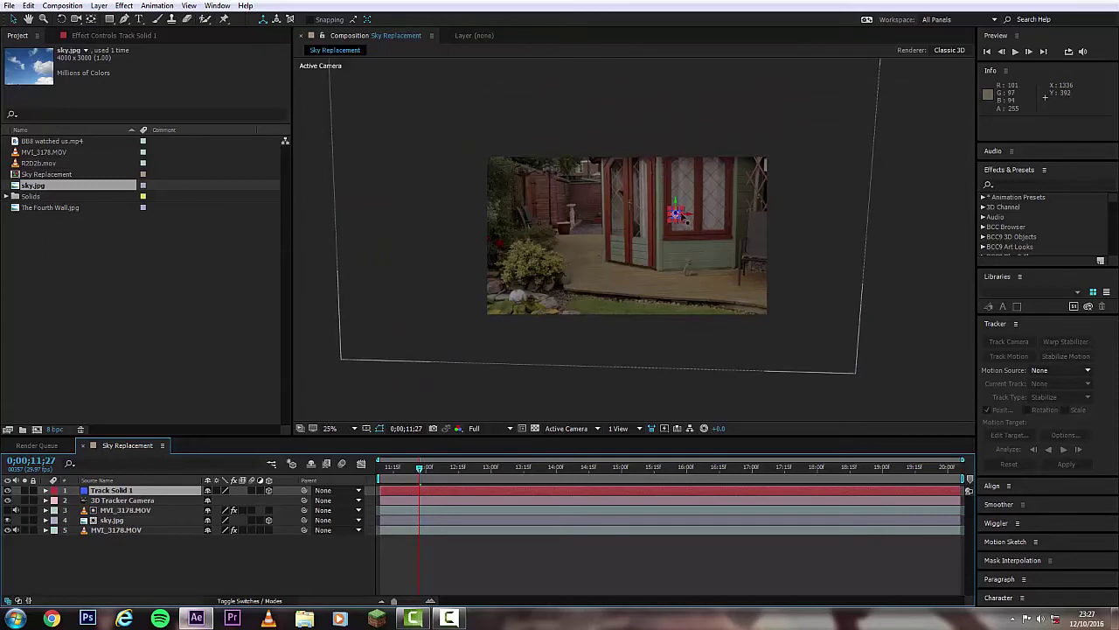
Copy Track Solid 1's Position onto the sky.jpg layer and hide Track Solid 1.
{"action": "left_click", "coordinate": [115, 492]}
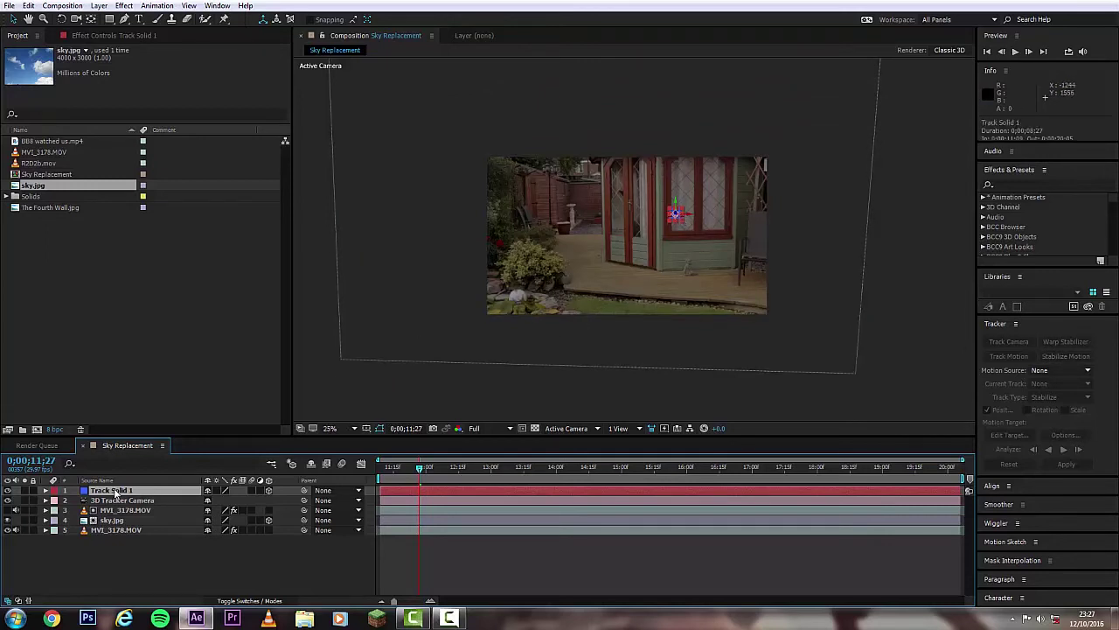
{"action": "key", "text": "p"}
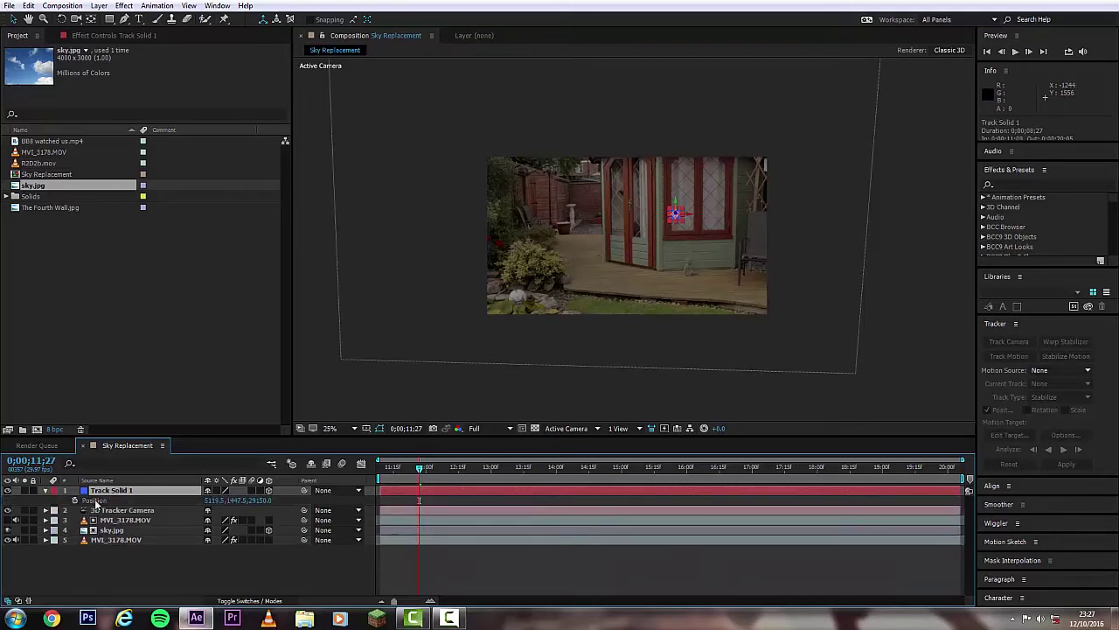
{"action": "key", "text": "Return"}
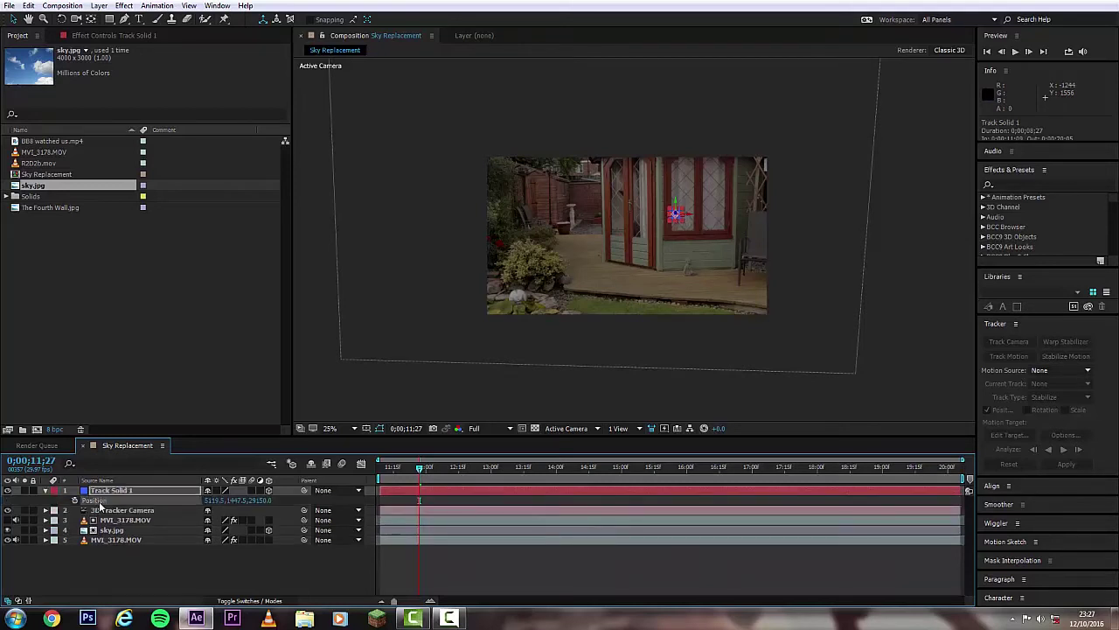
{"action": "left_click", "coordinate": [114, 530]}
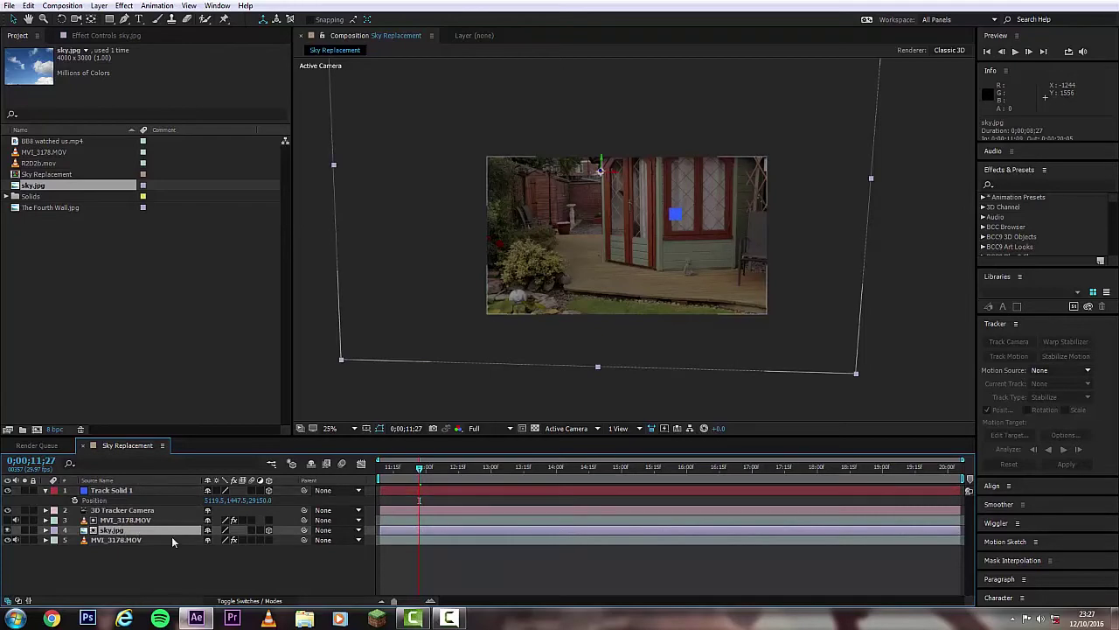
{"action": "left_click", "coordinate": [172, 537]}
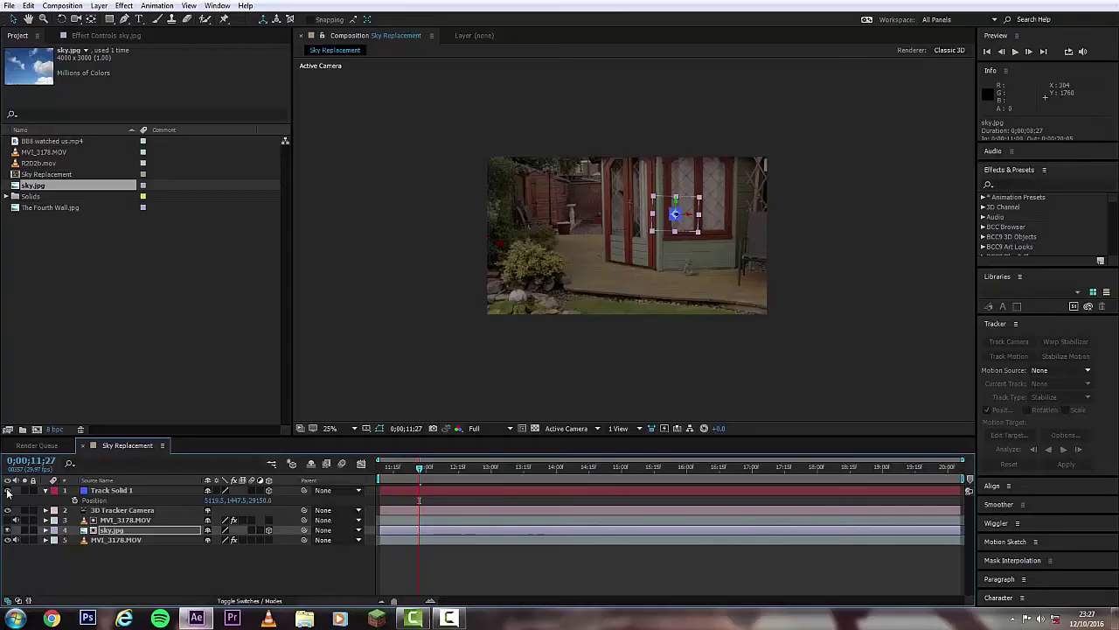
{"action": "scroll", "coordinate": [649, 352], "scroll_direction": "up", "scroll_amount": 2}
{"action": "scroll", "coordinate": [648, 357], "scroll_direction": "up", "scroll_amount": 2}
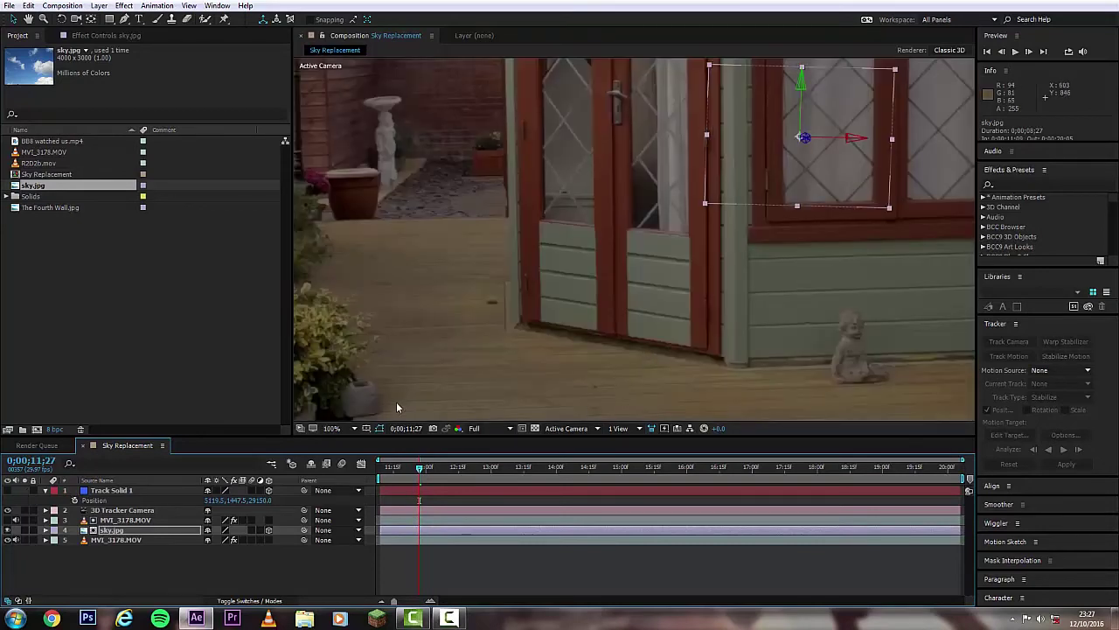
{"action": "scroll", "coordinate": [396, 402], "scroll_direction": "down", "scroll_amount": 2}
{"action": "scroll", "coordinate": [557, 311], "scroll_direction": "down", "scroll_amount": 1}
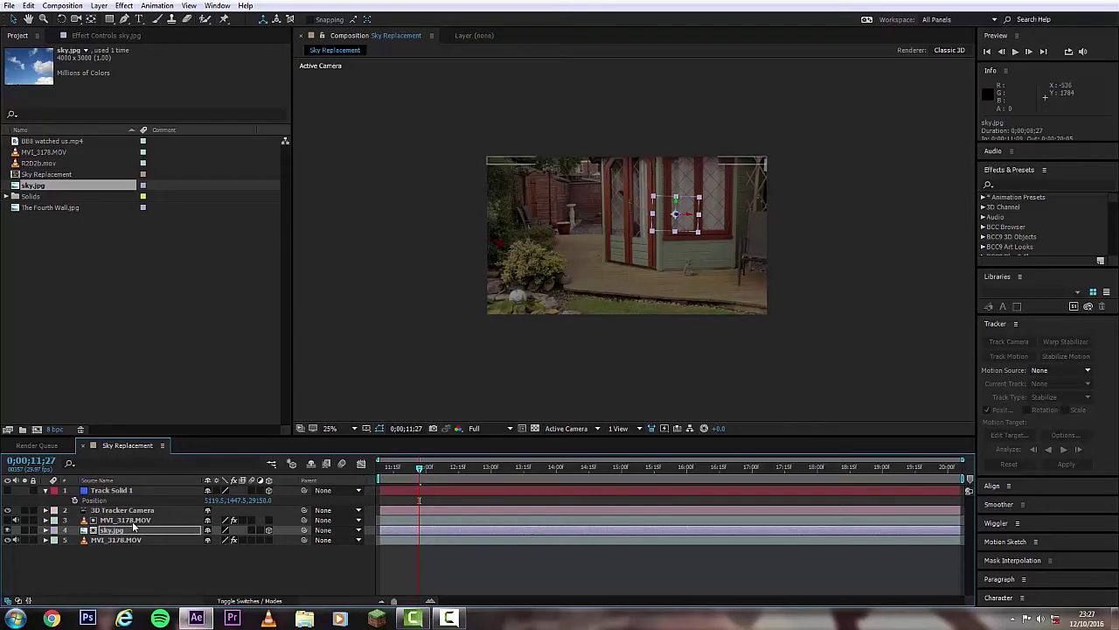
Scale the sky.jpg layer uniformly up to 858%.
{"action": "key", "text": "s"}
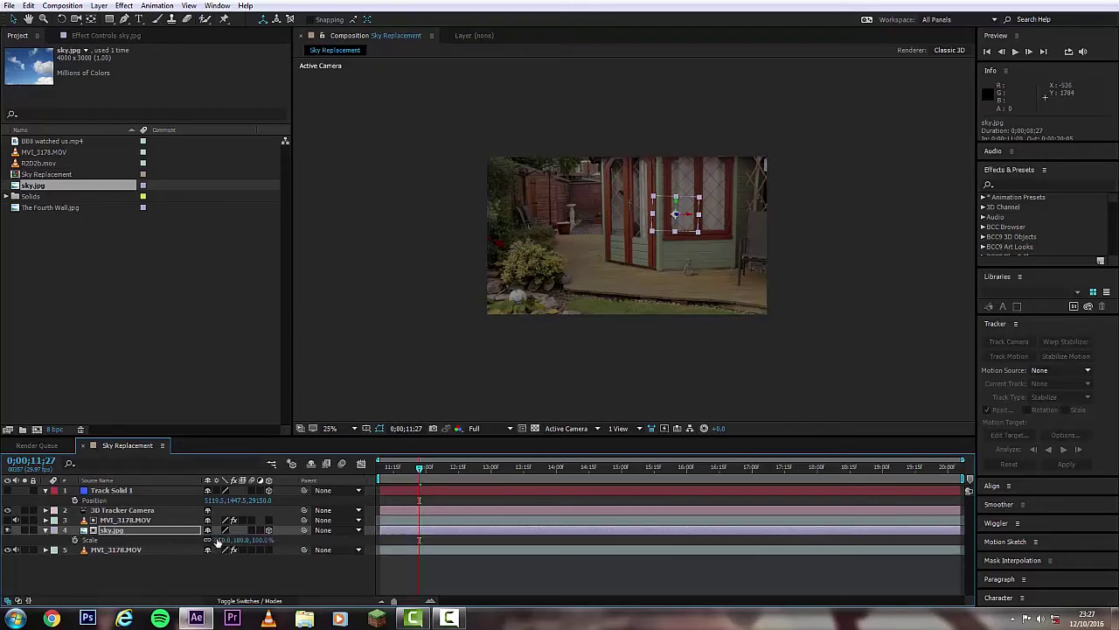
{"action": "left_click_drag", "start_coordinate": [219, 540], "coordinate": [262, 539]}
{"action": "left_click_drag", "start_coordinate": [453, 543], "coordinate": [667, 546]}
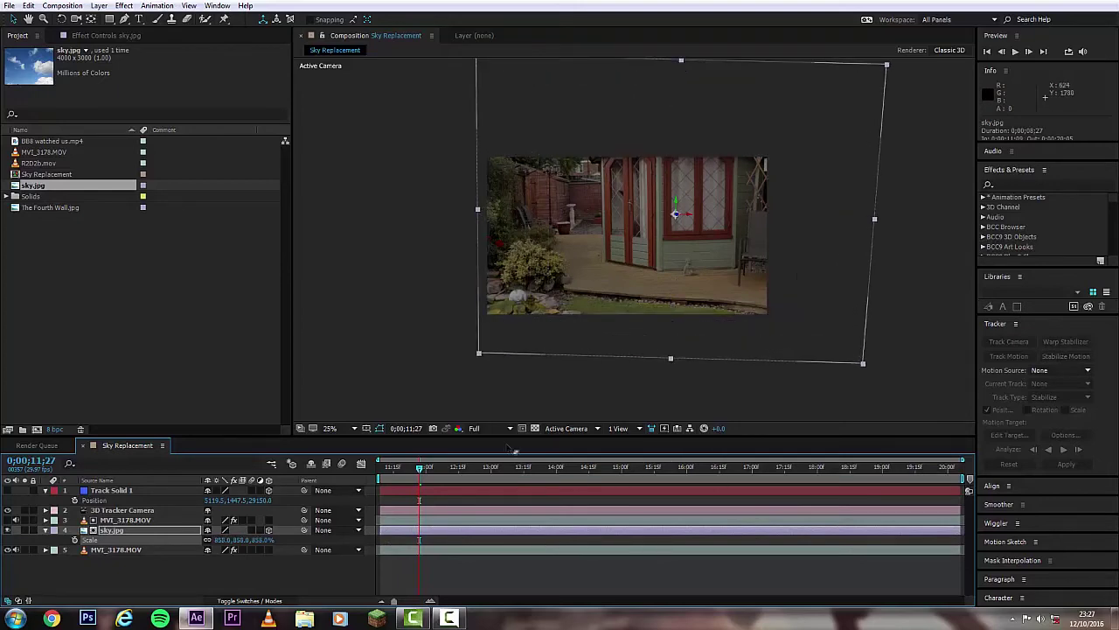
At 0;00;14;23, set sky.jpg's Anchor Point to 2000.0, 2809.0, 0.0 to raise the sky, and scrub on to 0;00;18;14.
{"action": "left_click_drag", "start_coordinate": [423, 469], "coordinate": [609, 477]}
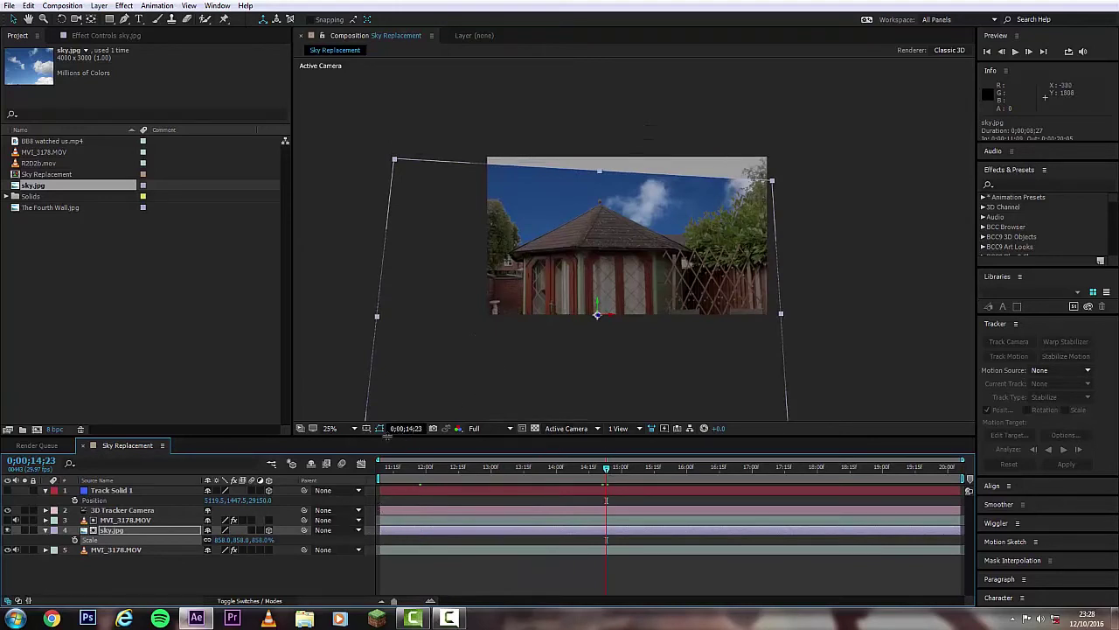
{"action": "key", "text": "a"}
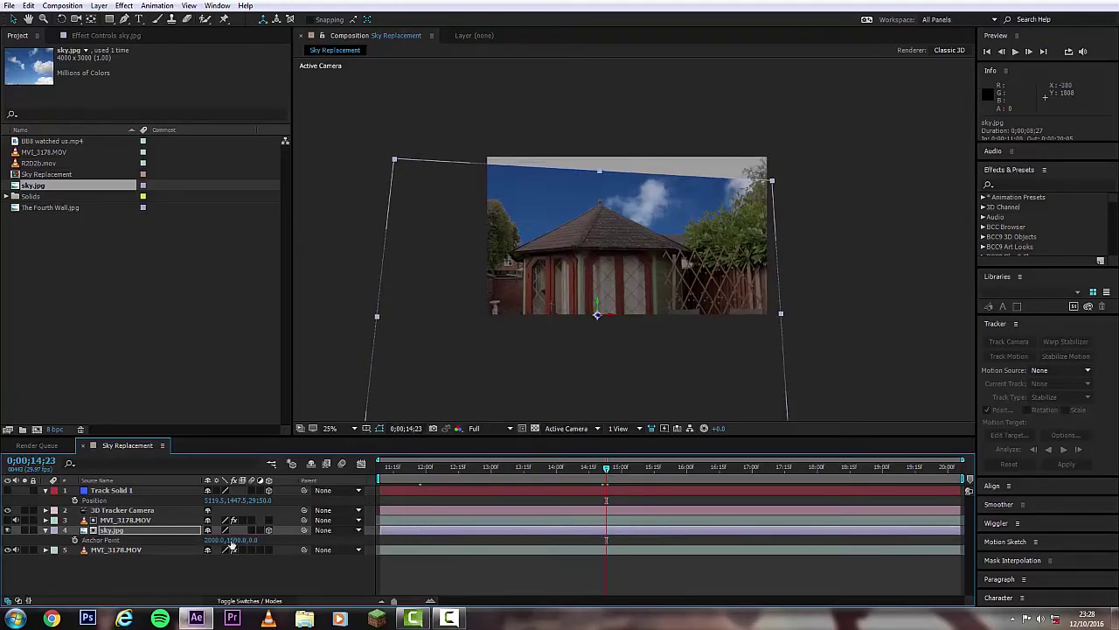
{"action": "left_click_drag", "start_coordinate": [229, 540], "coordinate": [367, 543]}
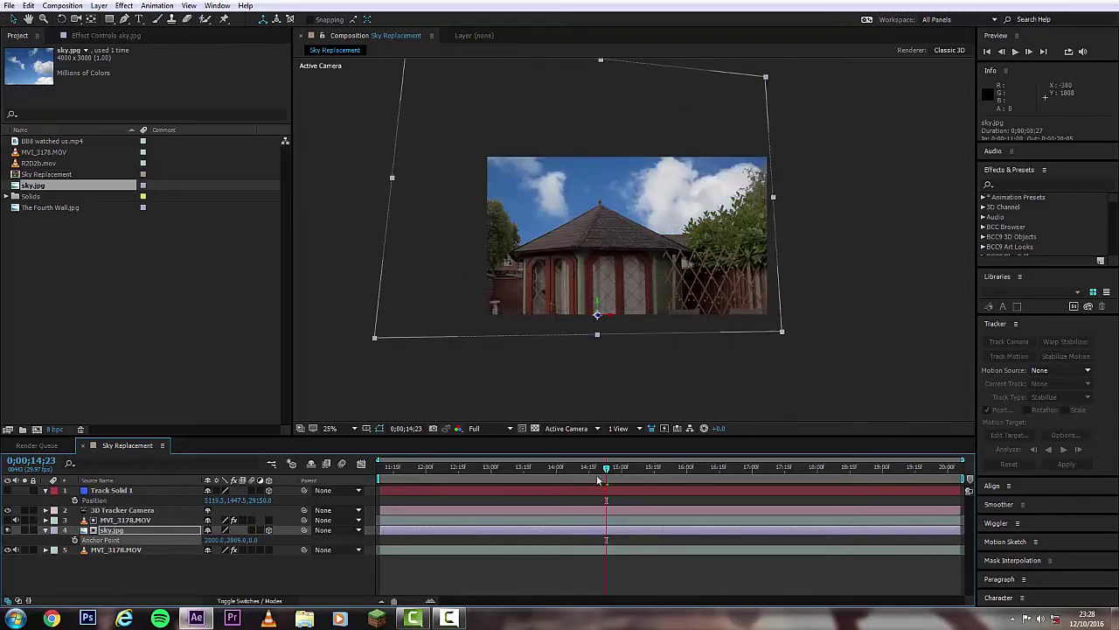
{"action": "left_click_drag", "start_coordinate": [607, 469], "coordinate": [846, 500]}
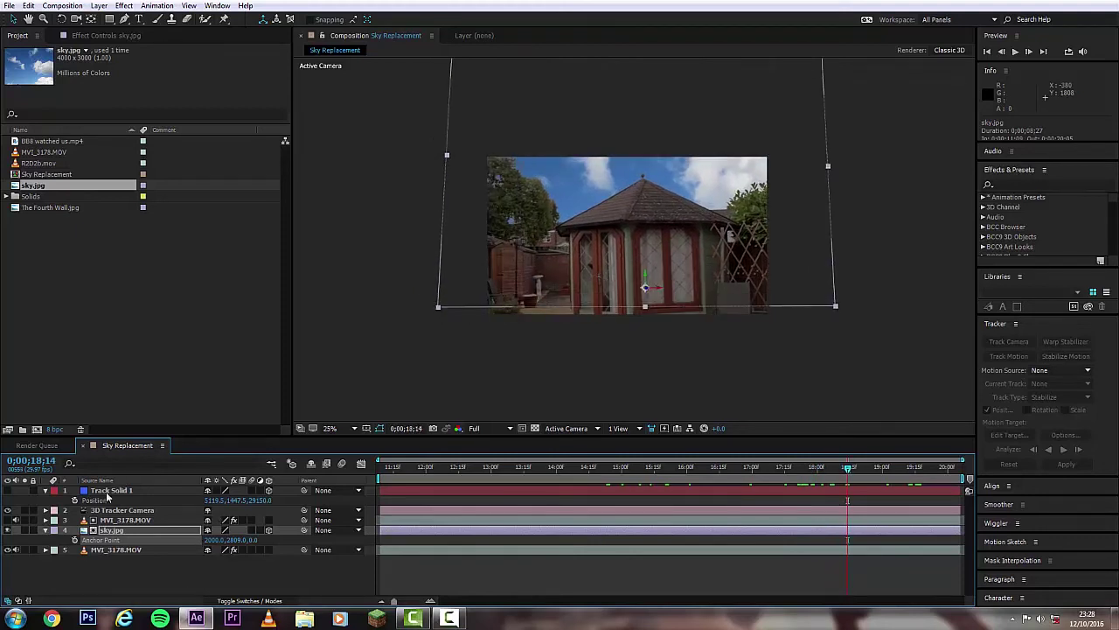
Enlarge the sky.jpg layer's Scale further and scrub through the shot to check that the sky covers the frame.
{"action": "left_click", "coordinate": [114, 532]}
{"action": "key", "text": "s"}
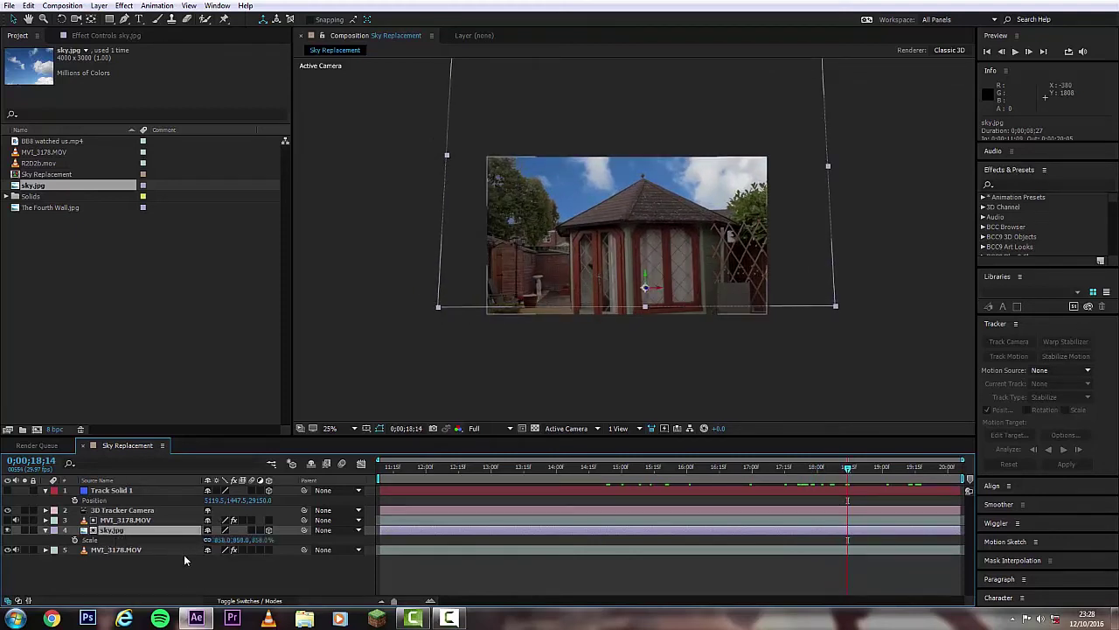
{"action": "left_click_drag", "start_coordinate": [223, 540], "coordinate": [787, 530]}
{"action": "left_click_drag", "start_coordinate": [853, 475], "coordinate": [428, 468]}
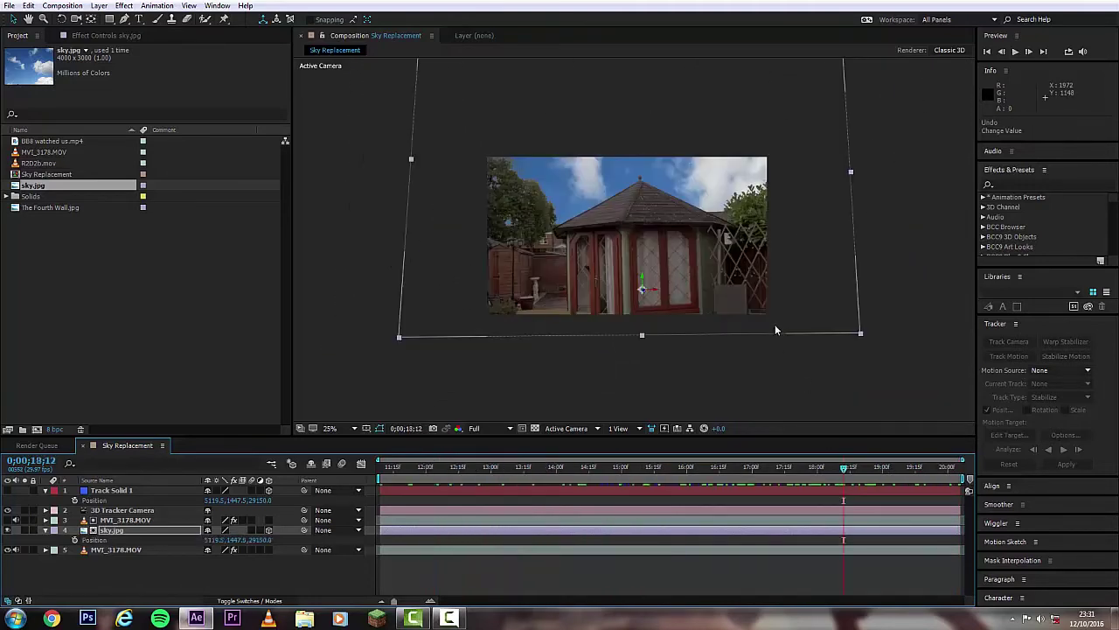
{"action": "key", "text": "period"}
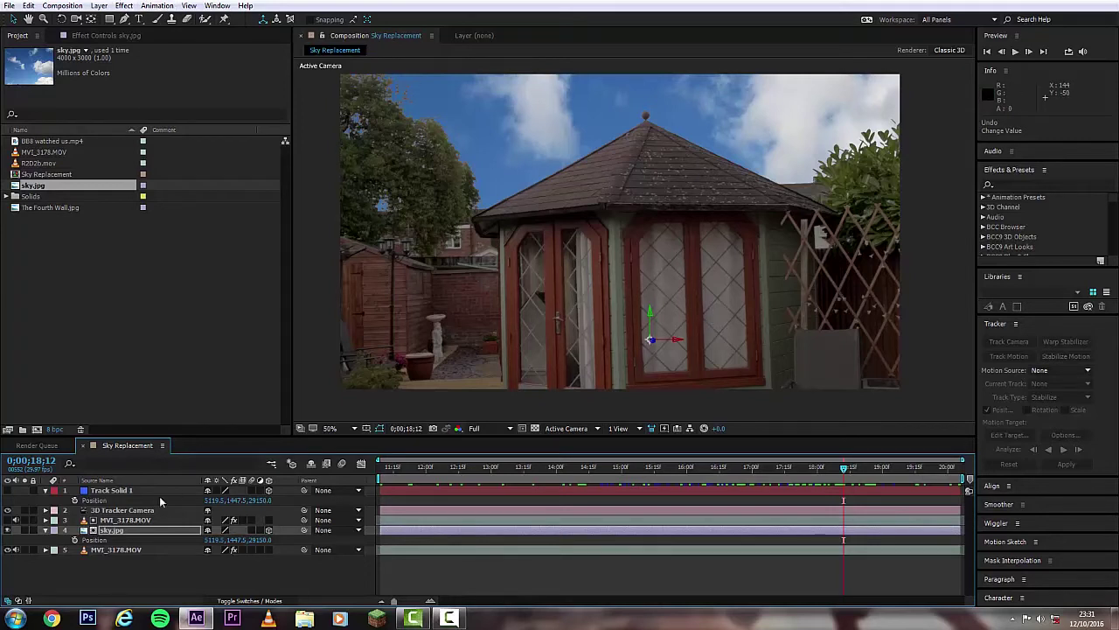
Apply the Key Correct Color Matcher effect to the bottom MVI_3178.MOV layer.
{"action": "left_click", "coordinate": [133, 531]}
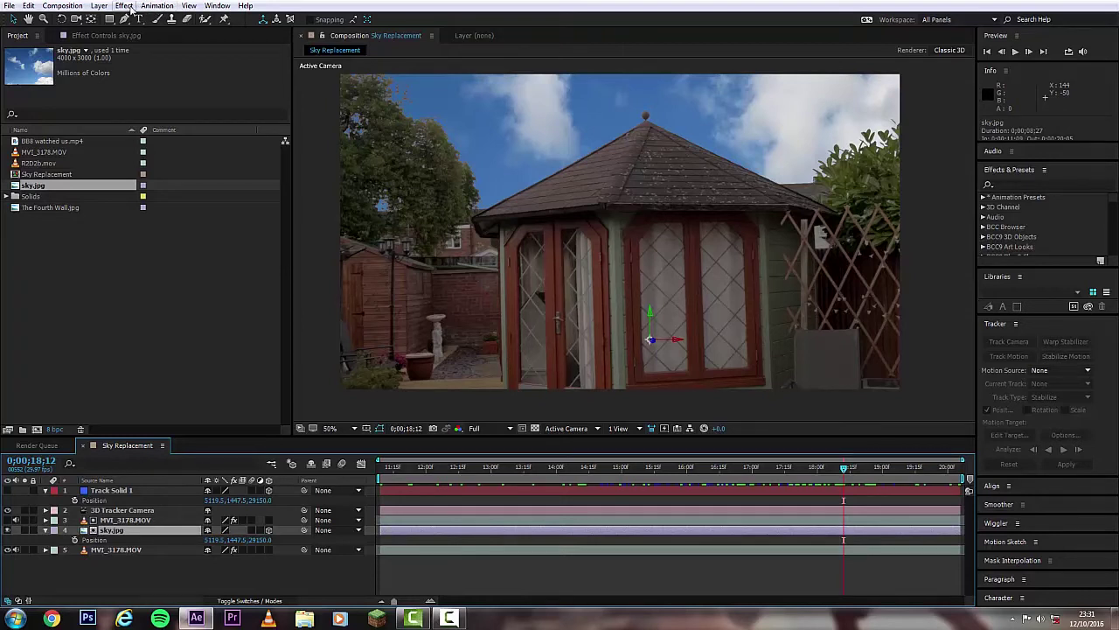
{"action": "left_click", "coordinate": [122, 551]}
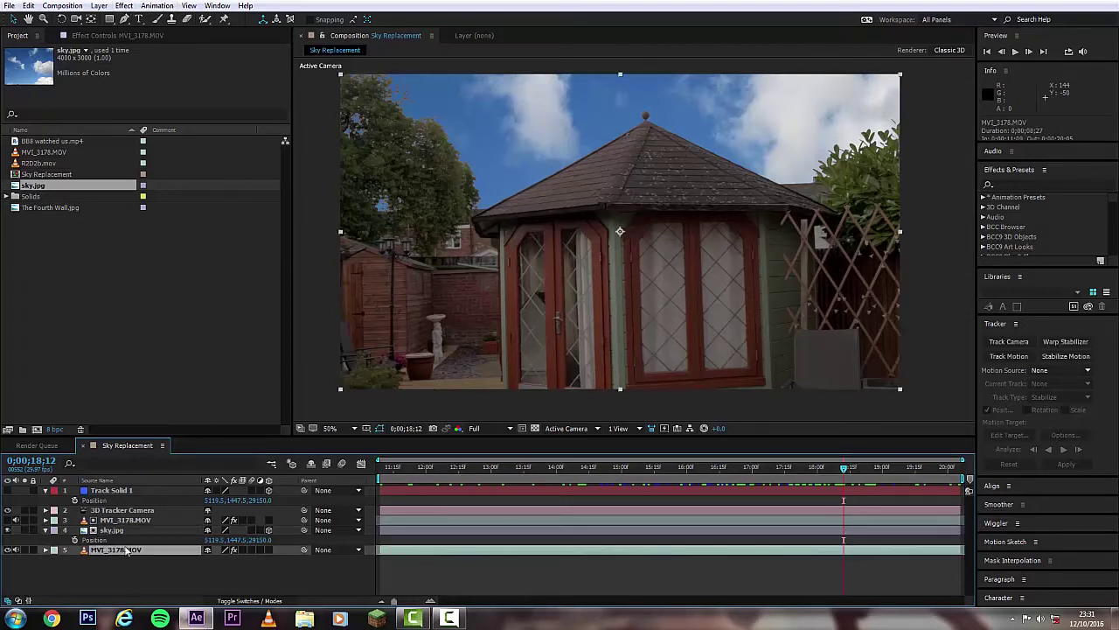
{"action": "left_click", "coordinate": [123, 5]}
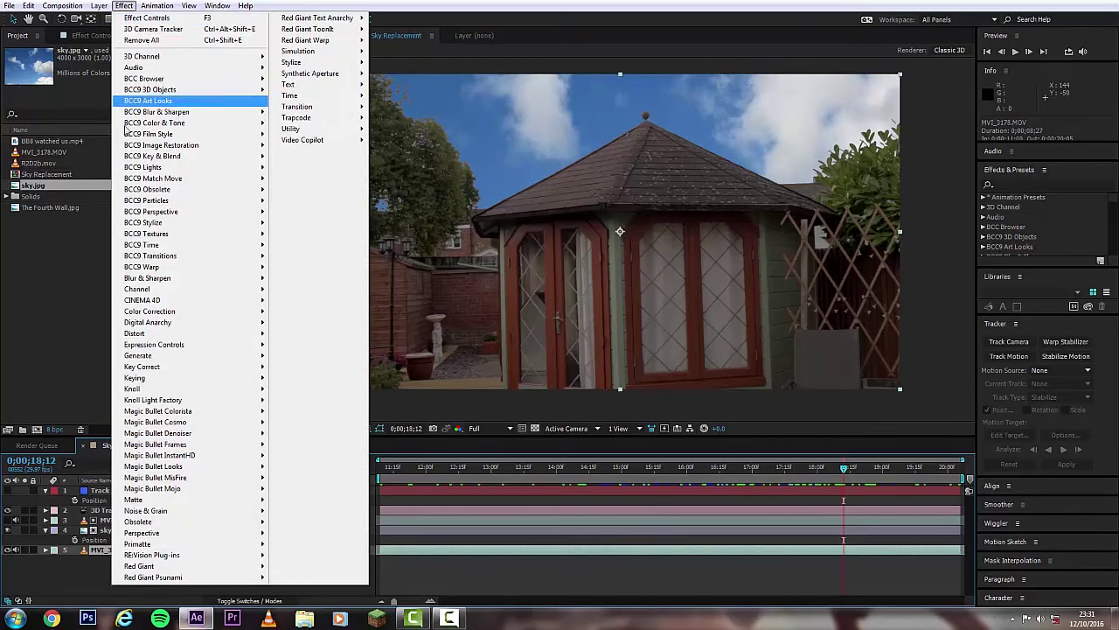
{"action": "mouse_move", "coordinate": [174, 367]}
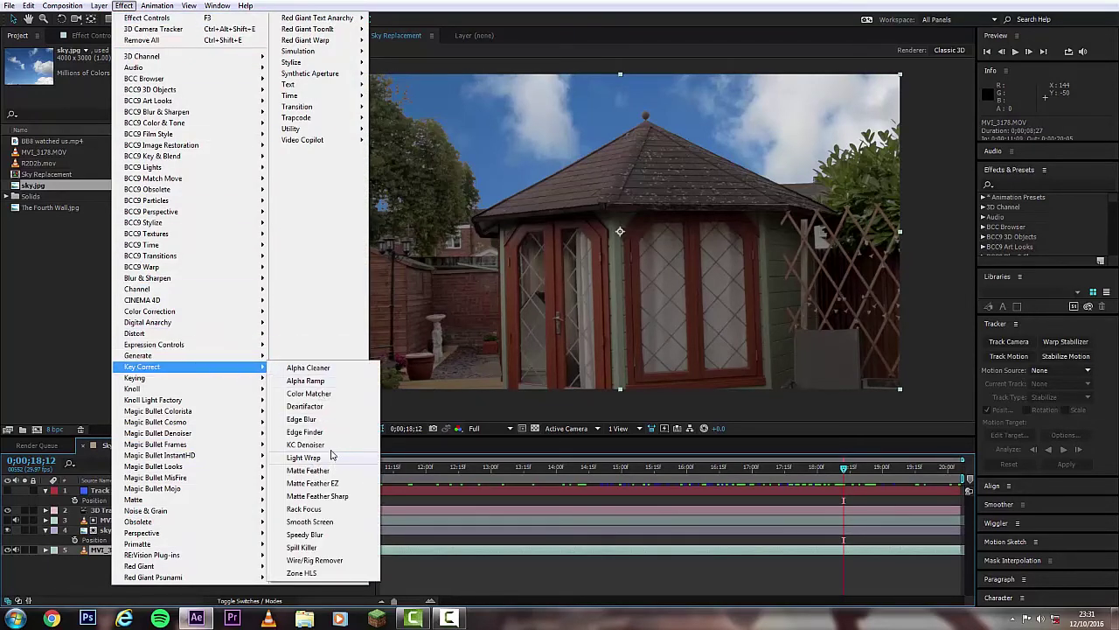
{"action": "left_click", "coordinate": [320, 393]}
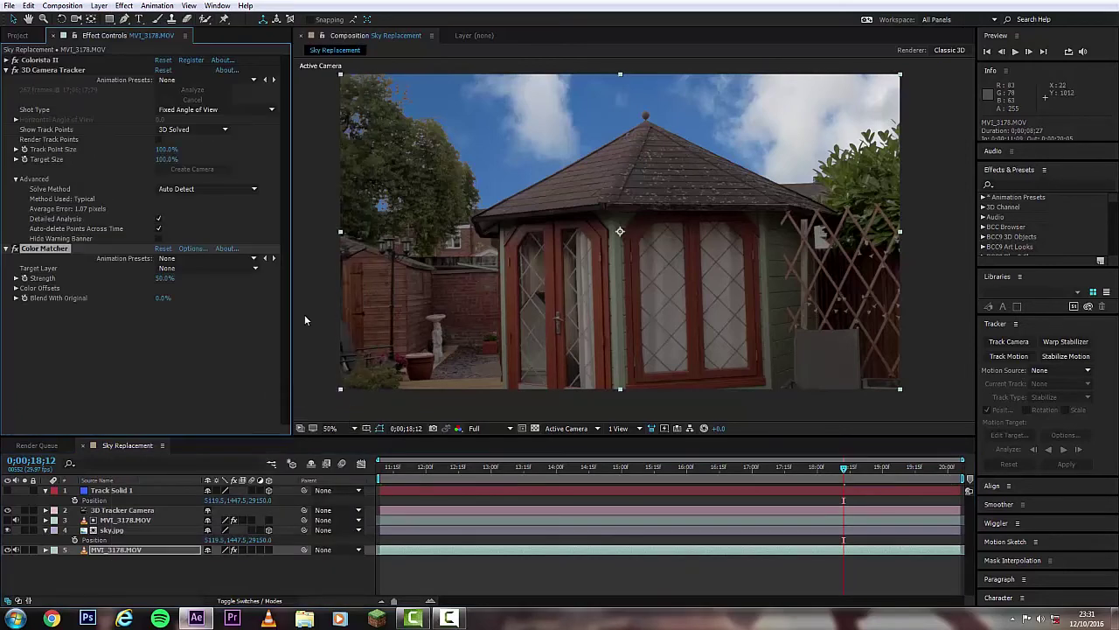
Set Color Matcher's target layer to 4. sky.jpg and Blend With Original to 76%, and review the composite at 0;00;17;11.
{"action": "left_click", "coordinate": [189, 268]}
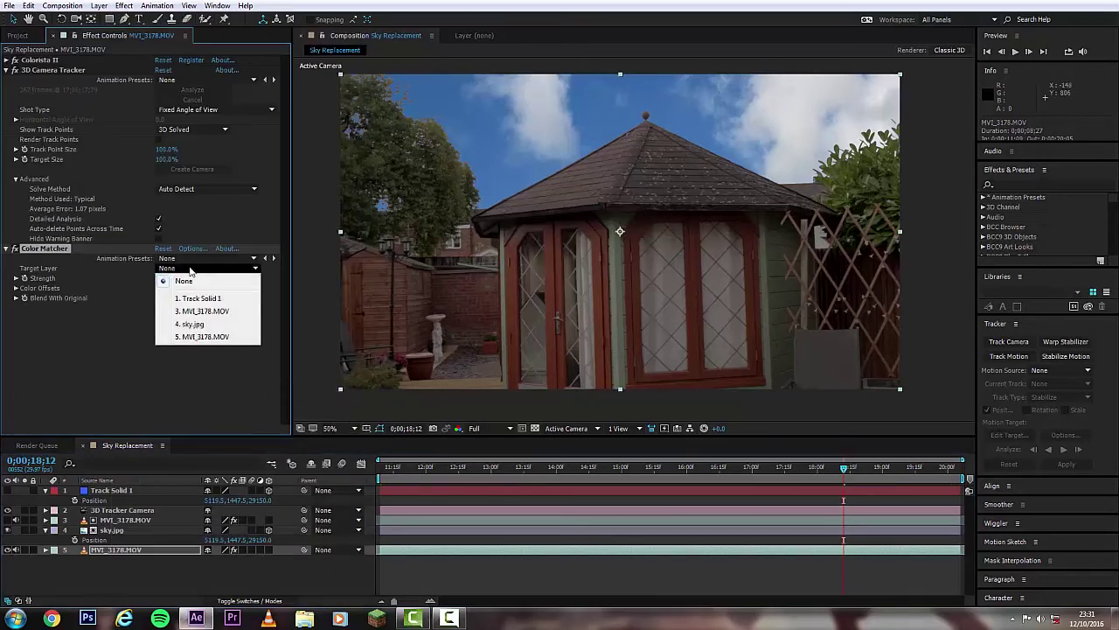
{"action": "left_click", "coordinate": [208, 324]}
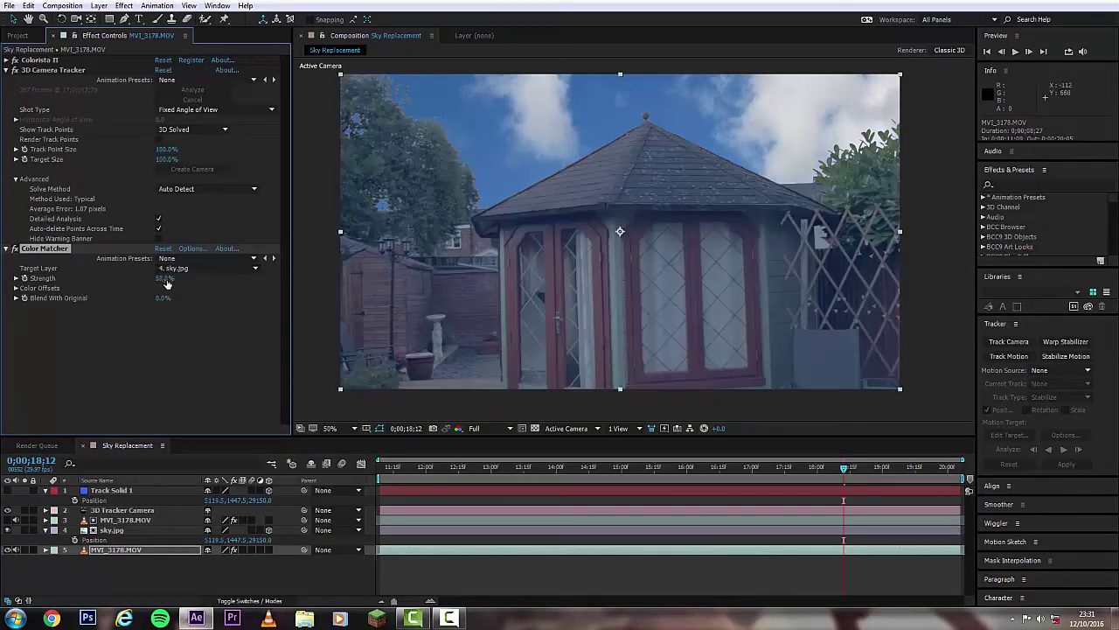
{"action": "left_click_drag", "start_coordinate": [164, 302], "coordinate": [236, 301]}
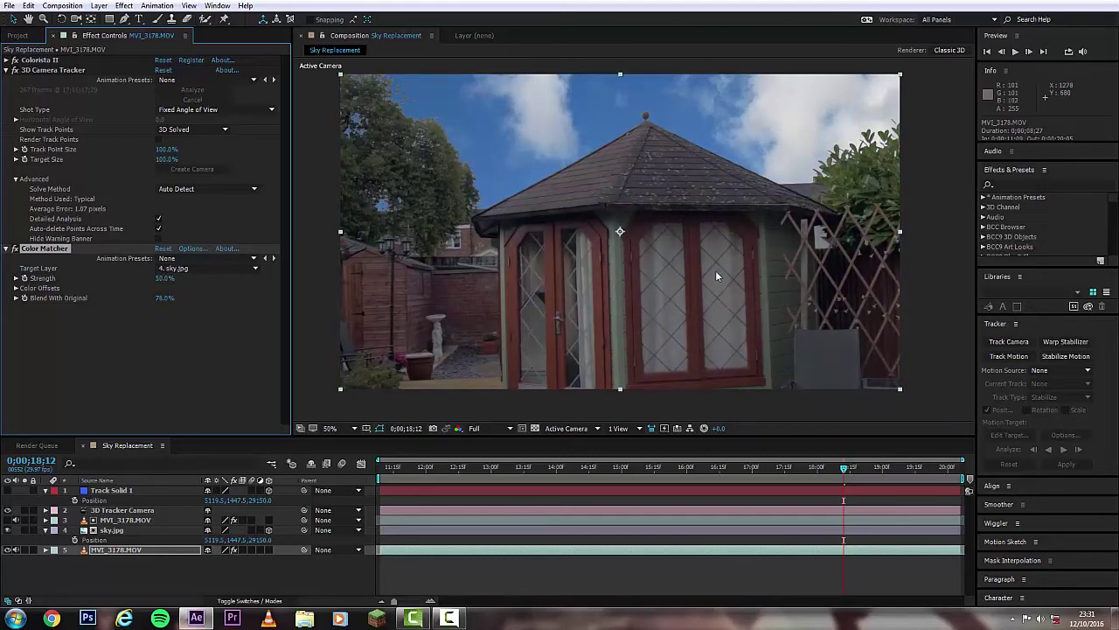
{"action": "key", "text": "comma"}
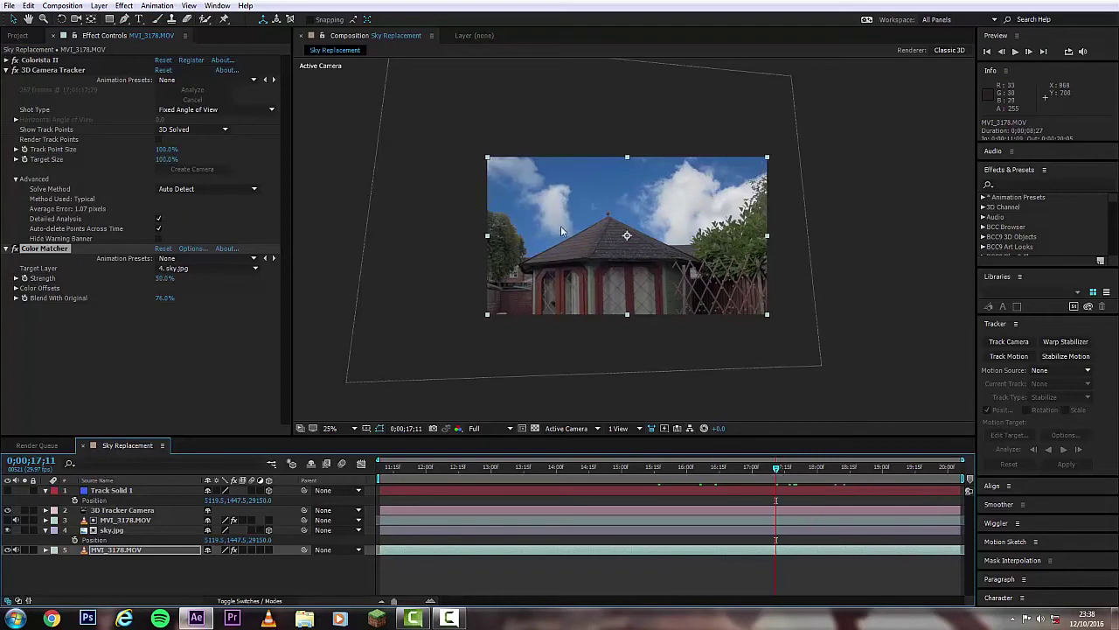
{"action": "key", "text": "period"}
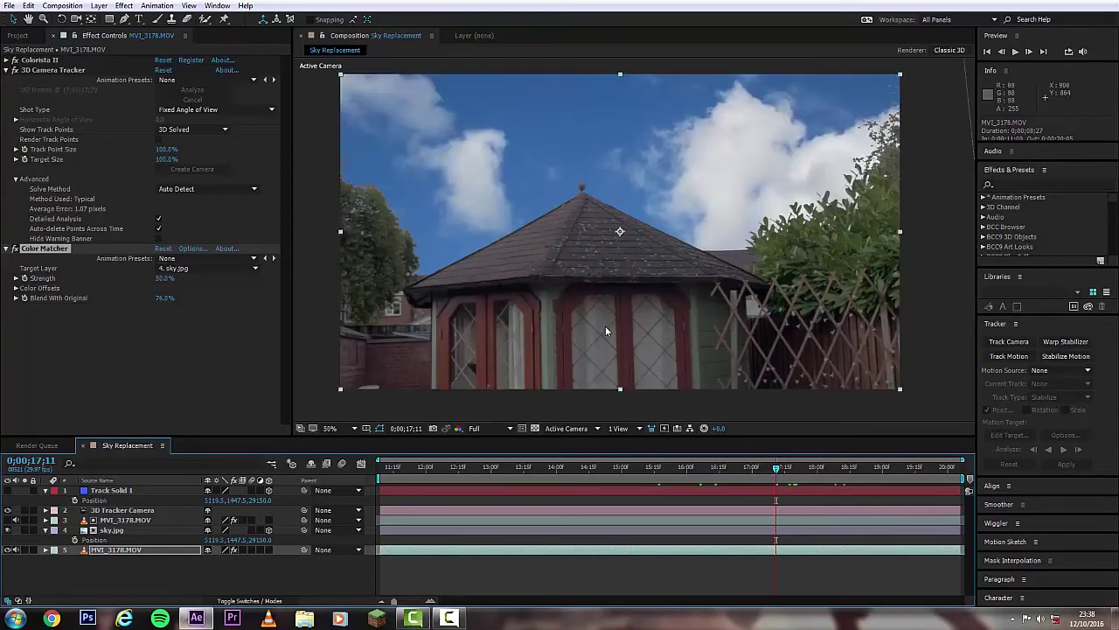
Scrub from 0;00;17;11 back to 0;00;15;15 and inspect the roof edges and sky against the color-matched foreground.
{"action": "key", "text": "comma"}
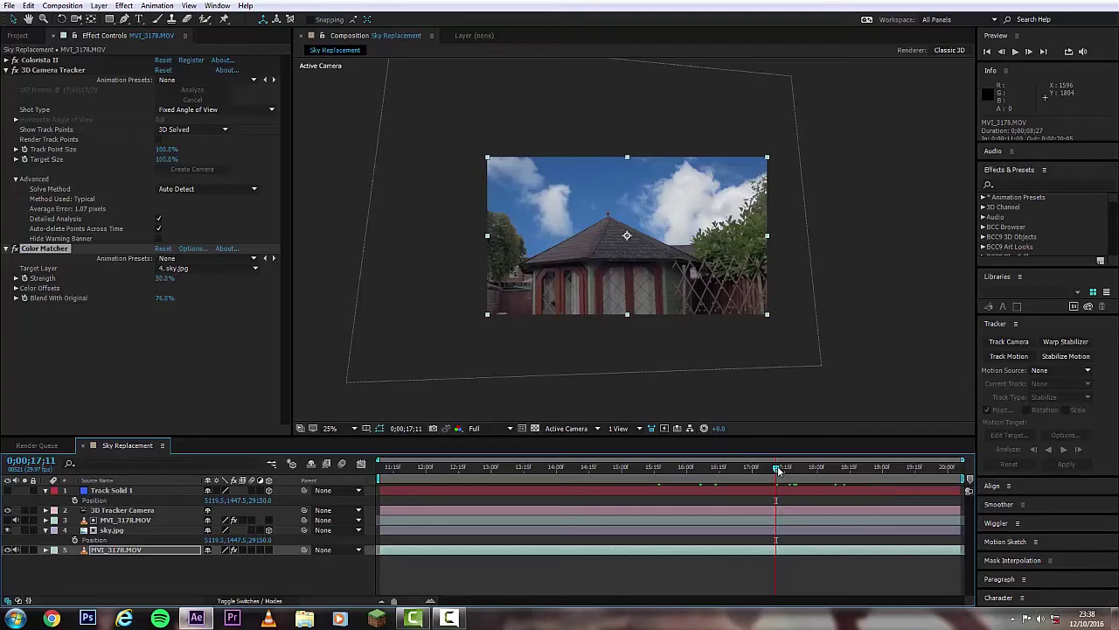
{"action": "left_click_drag", "start_coordinate": [778, 470], "coordinate": [760, 453]}
{"action": "scroll", "coordinate": [752, 320], "scroll_direction": "up", "scroll_amount": 6}
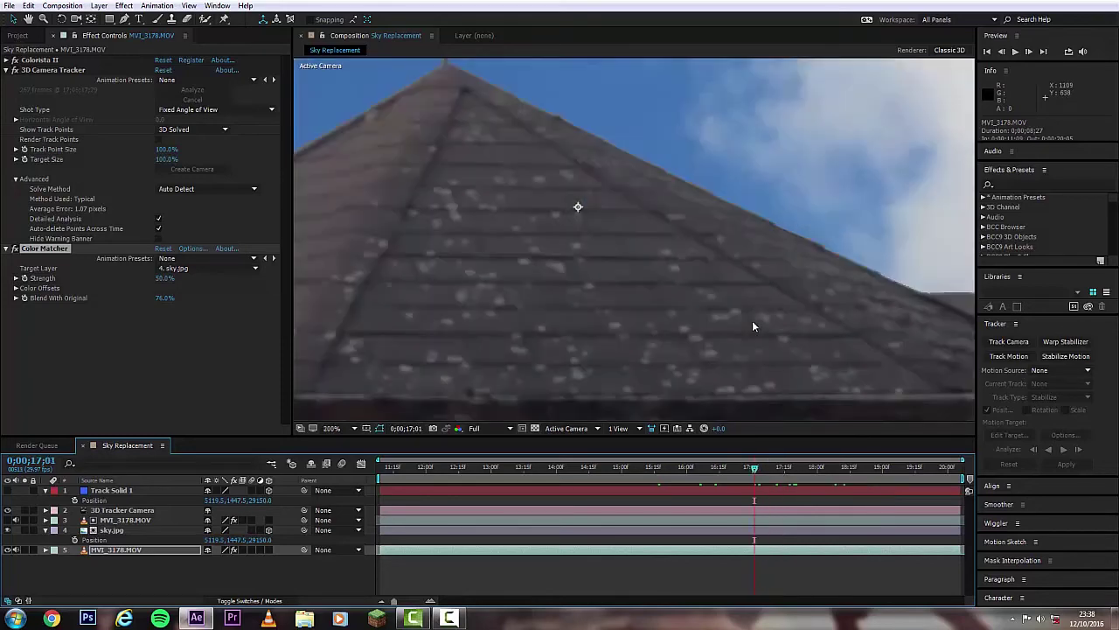
{"action": "scroll", "coordinate": [823, 282], "scroll_direction": "down", "scroll_amount": 2}
{"action": "scroll", "coordinate": [822, 337], "scroll_direction": "down", "scroll_amount": 1}
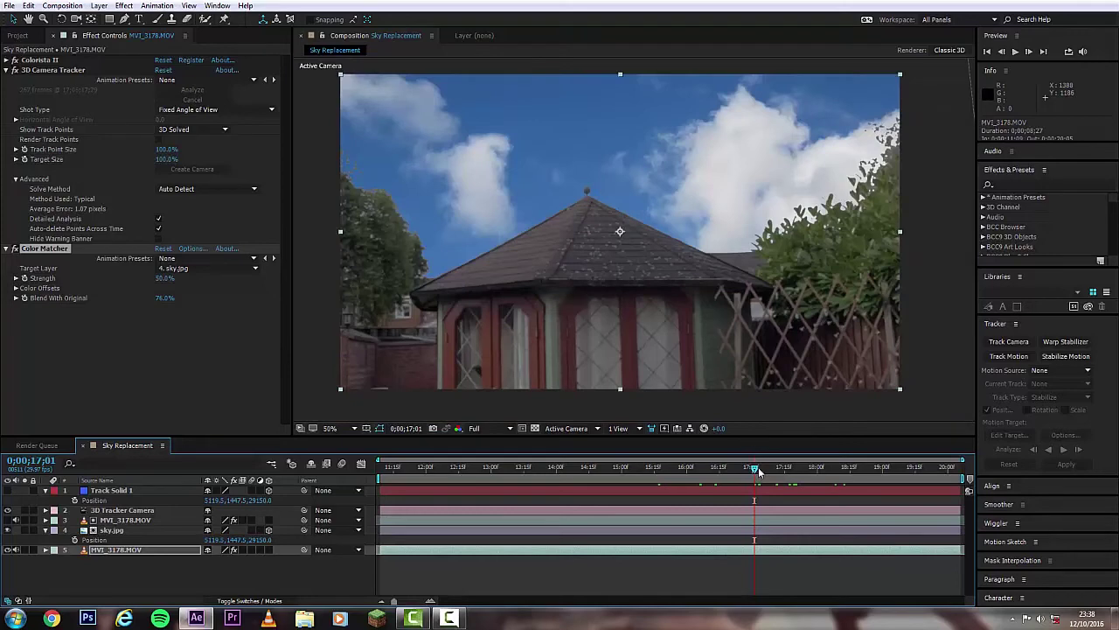
{"action": "left_click_drag", "start_coordinate": [758, 473], "coordinate": [624, 472]}
{"action": "left_click", "coordinate": [653, 466]}
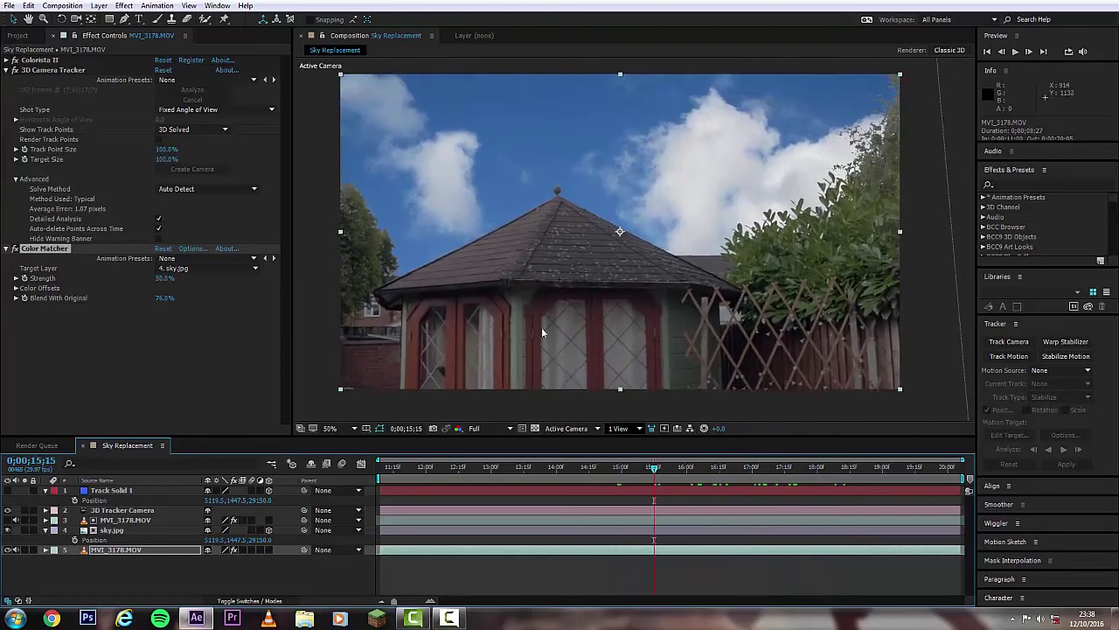
Try the Video Copilot Optical Flares effect directly on the bottom MVI_3178.MOV layer and undo it.
{"action": "left_click", "coordinate": [124, 5]}
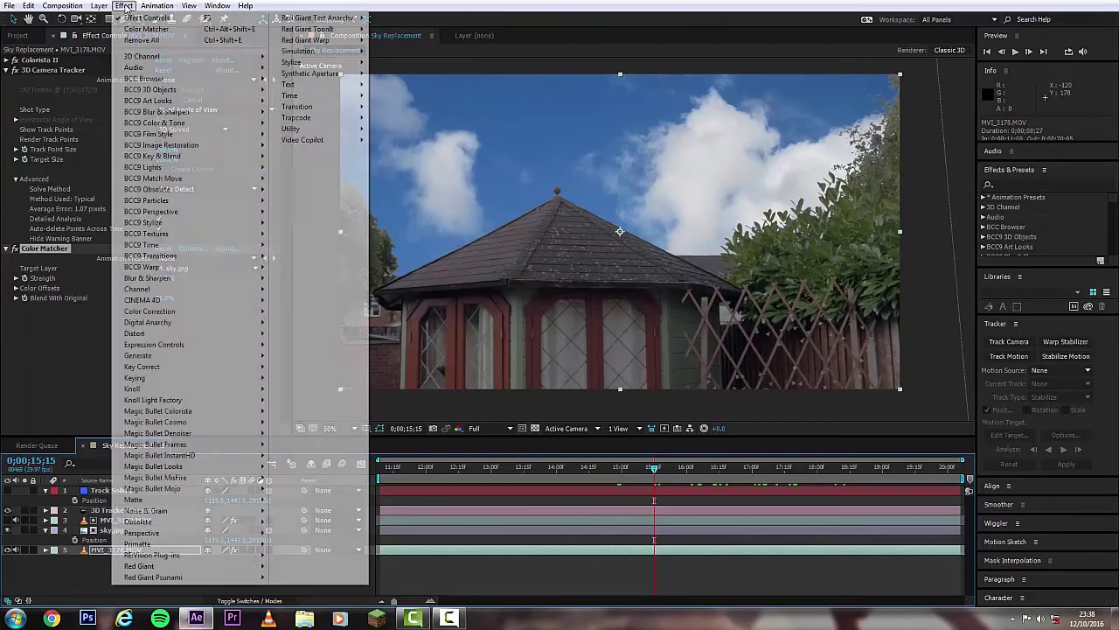
{"action": "mouse_move", "coordinate": [331, 145]}
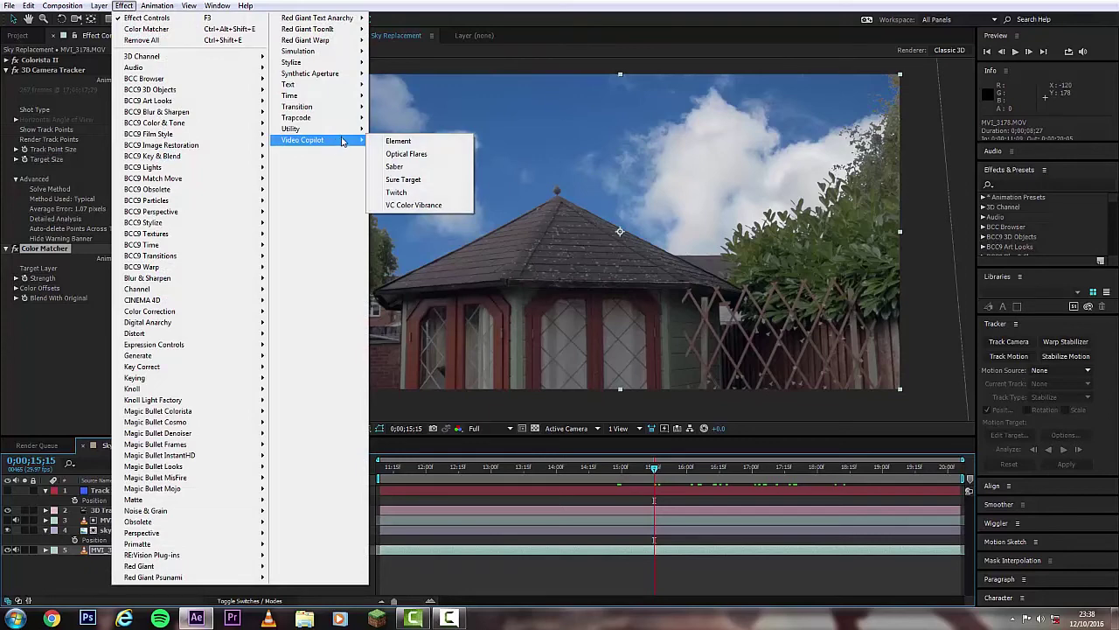
{"action": "left_click", "coordinate": [418, 158]}
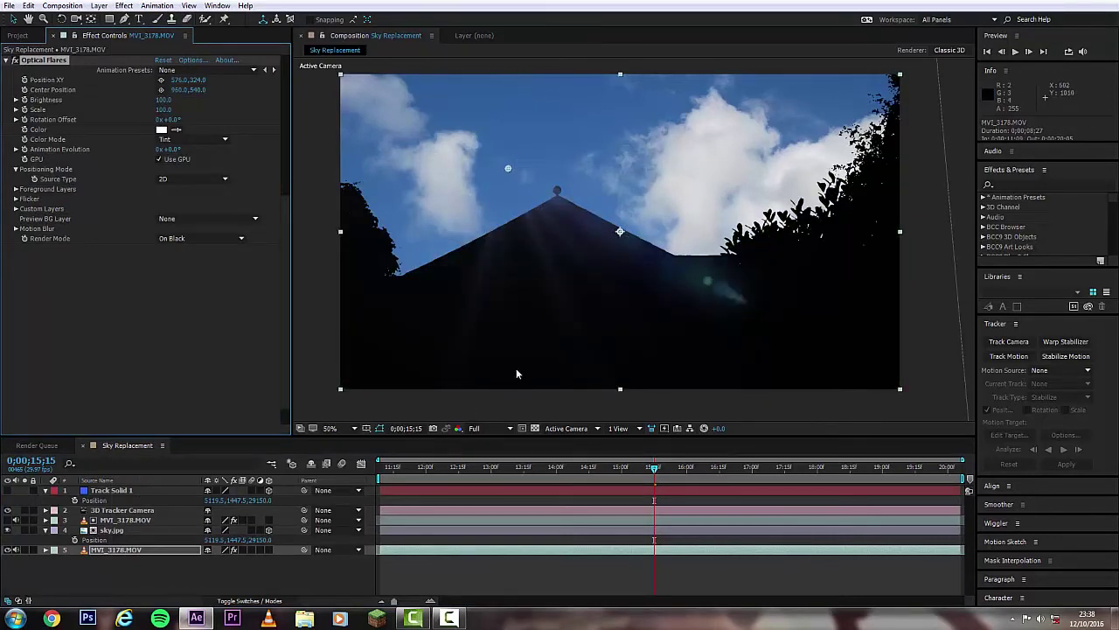
{"action": "key", "text": "comma"}
{"action": "key", "text": "comma"}
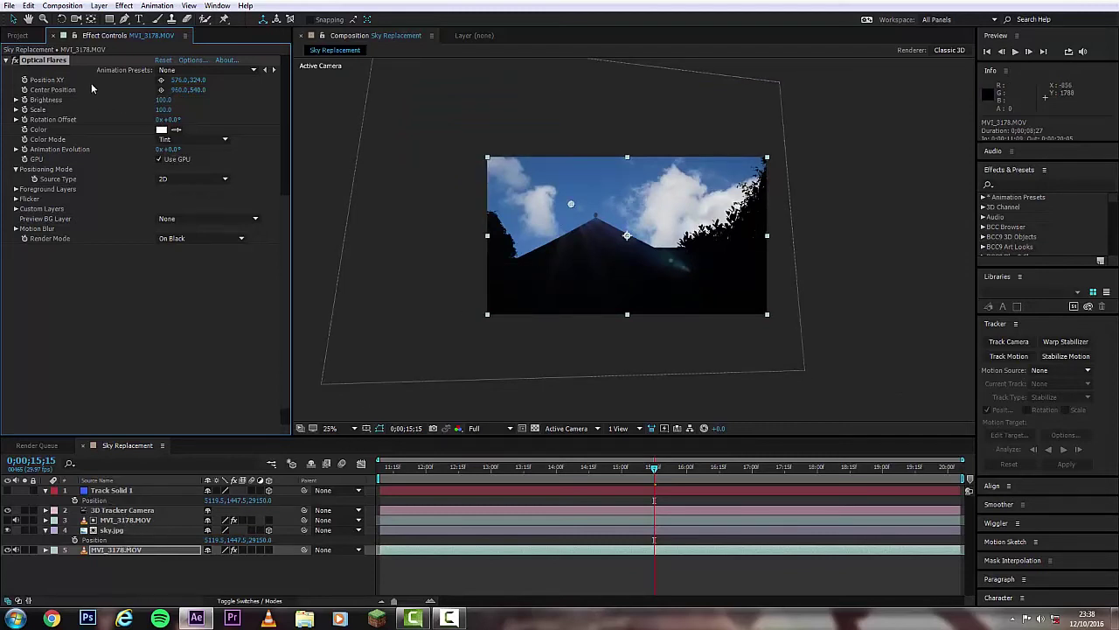
{"action": "key", "text": "ctrl+z"}
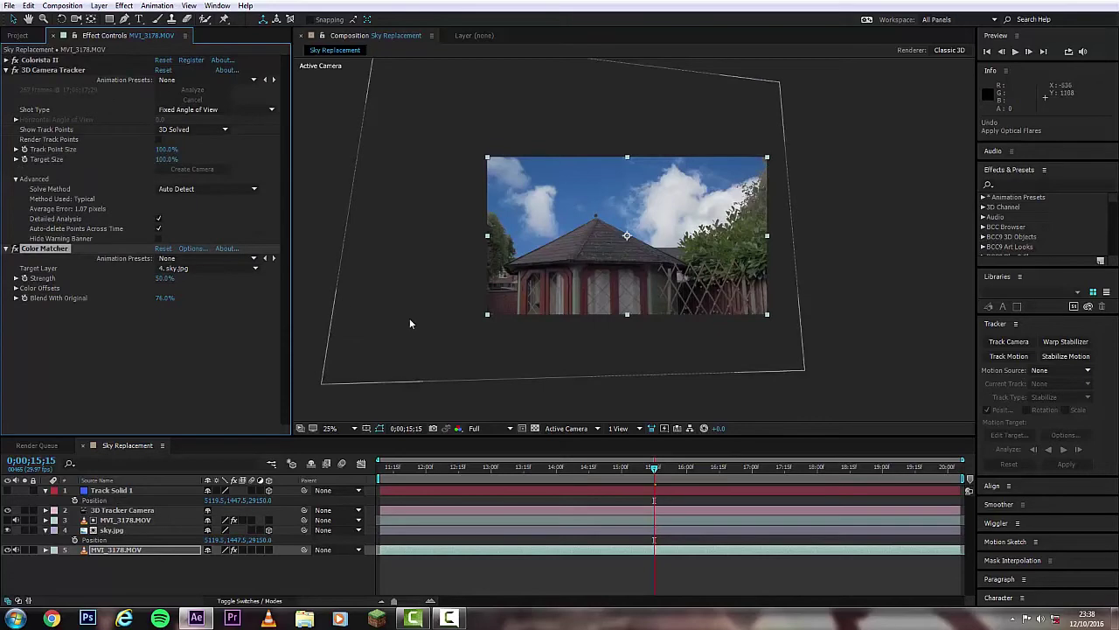
Create a white 1920 x 1080 px solid and place it in the layer stack directly above 3D Tracker Camera.
{"action": "left_click", "coordinate": [99, 5]}
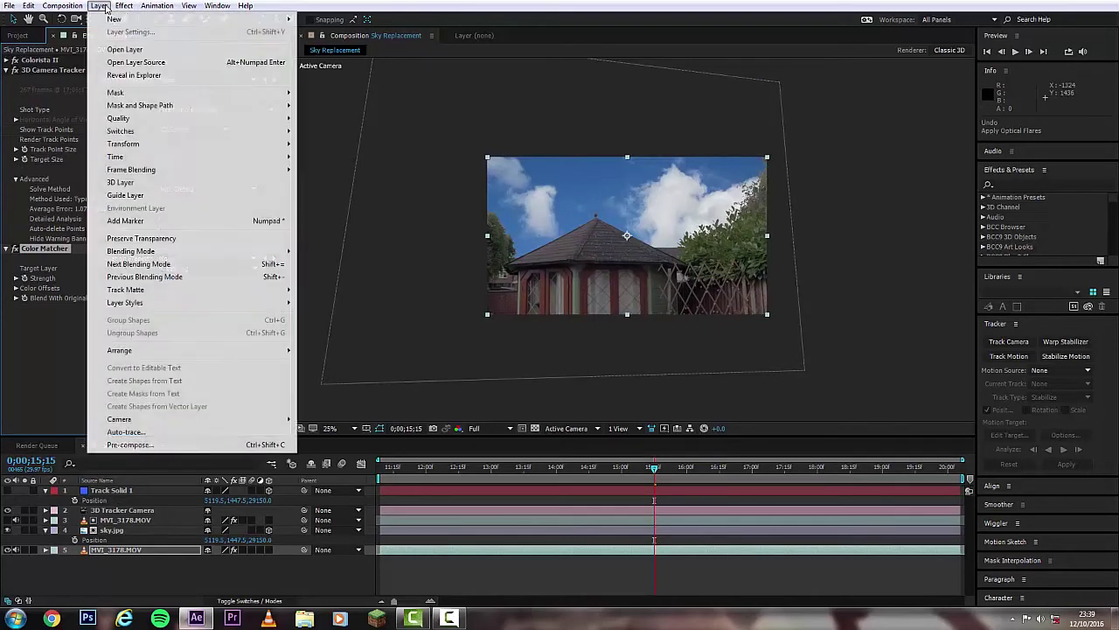
{"action": "mouse_move", "coordinate": [105, 18]}
{"action": "left_click", "coordinate": [333, 34]}
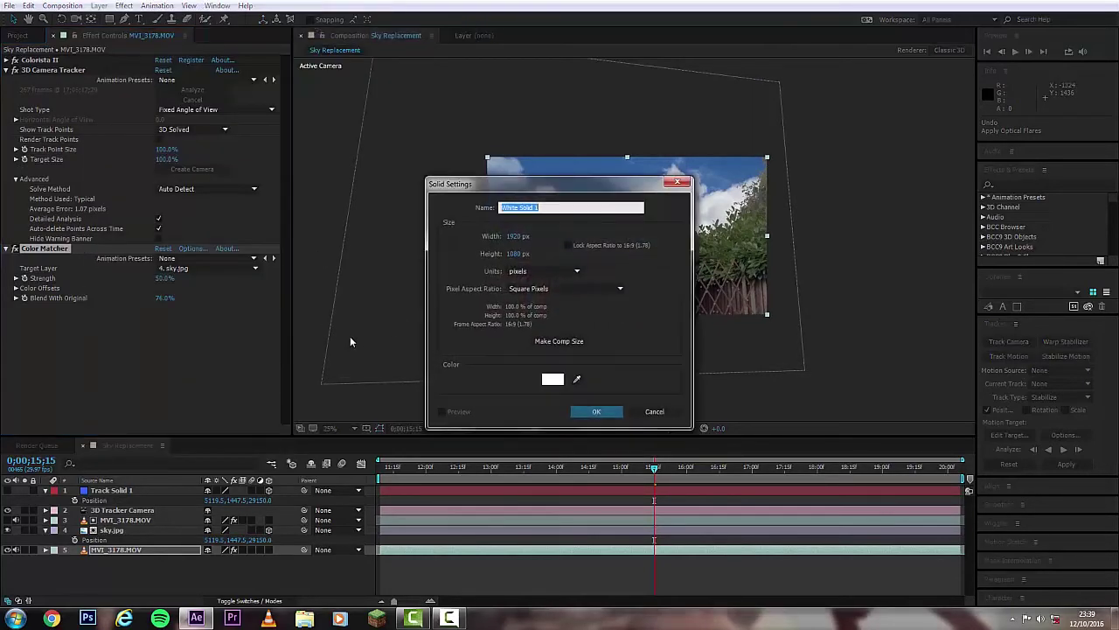
{"action": "left_click", "coordinate": [588, 411]}
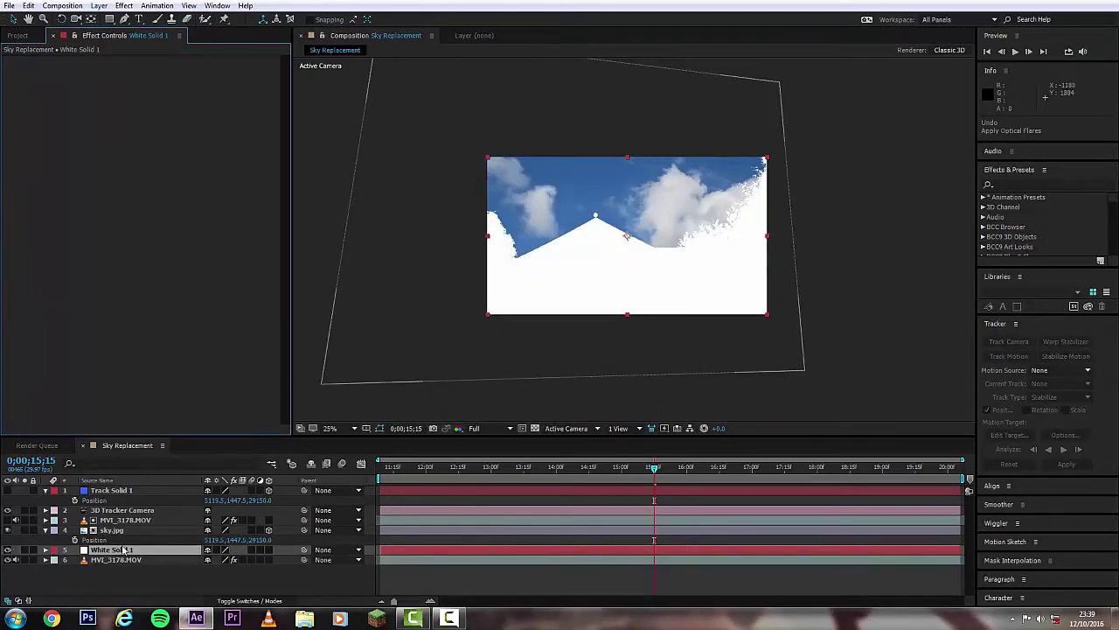
{"action": "left_click_drag", "start_coordinate": [122, 552], "coordinate": [125, 512]}
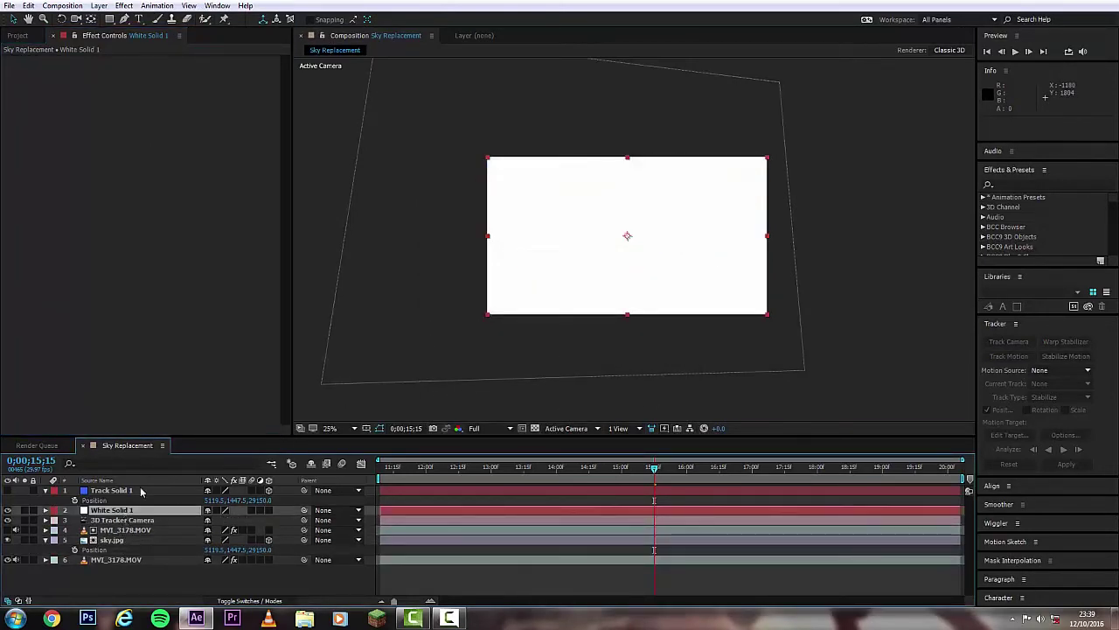
Apply the Video Copilot Optical Flares effect to White Solid 1 and set its Render Mode to On Transparent.
{"action": "left_click", "coordinate": [124, 6]}
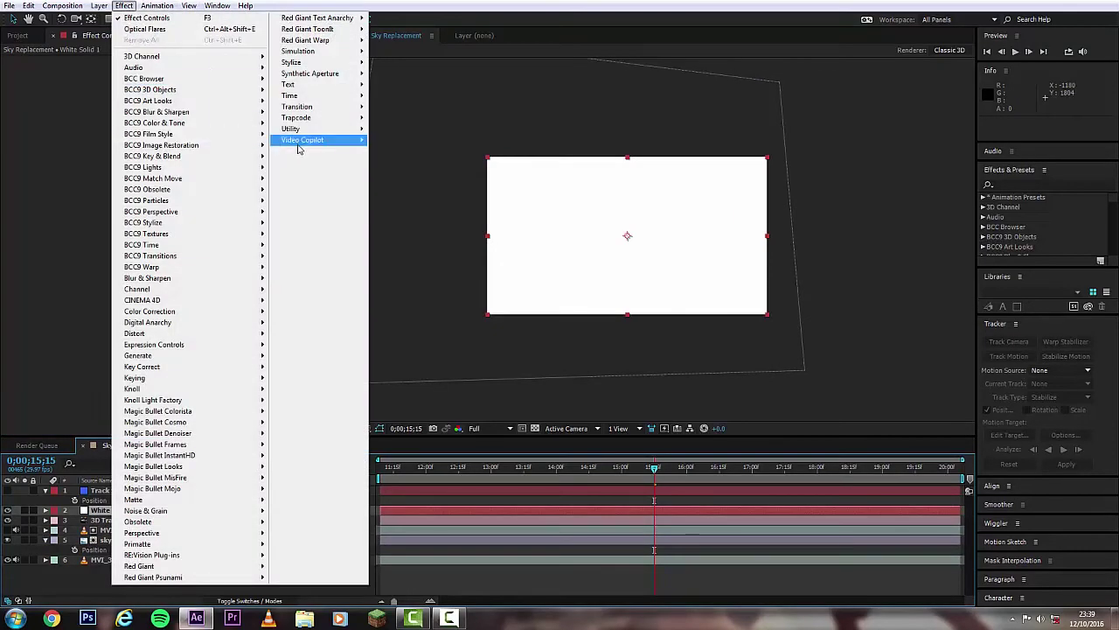
{"action": "mouse_move", "coordinate": [306, 142]}
{"action": "left_click", "coordinate": [407, 154]}
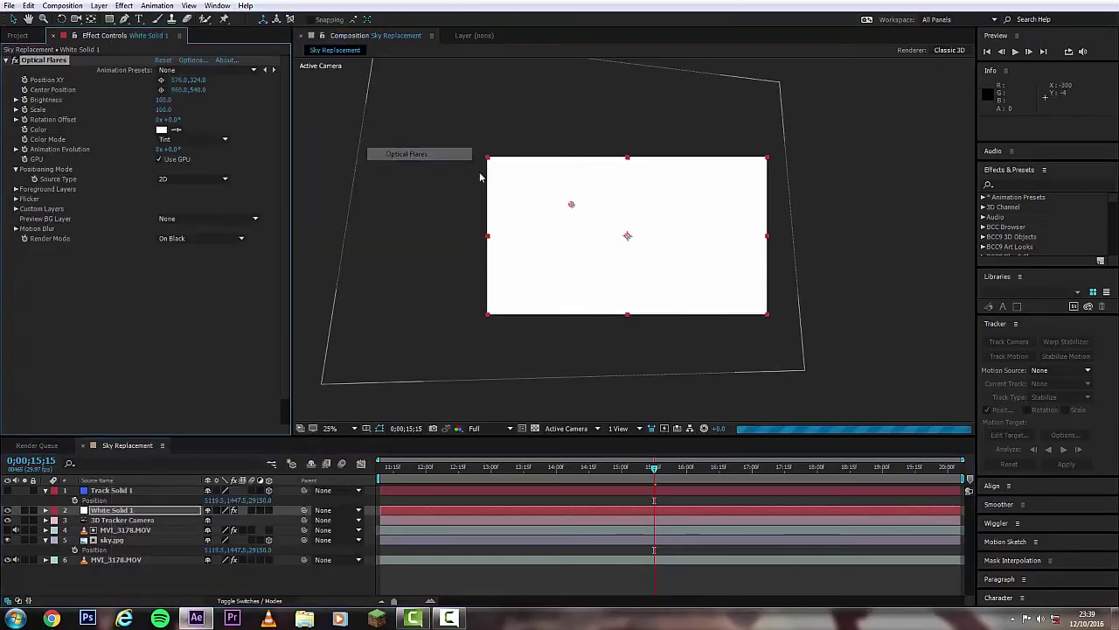
{"action": "left_click", "coordinate": [198, 238]}
{"action": "left_click", "coordinate": [208, 261]}
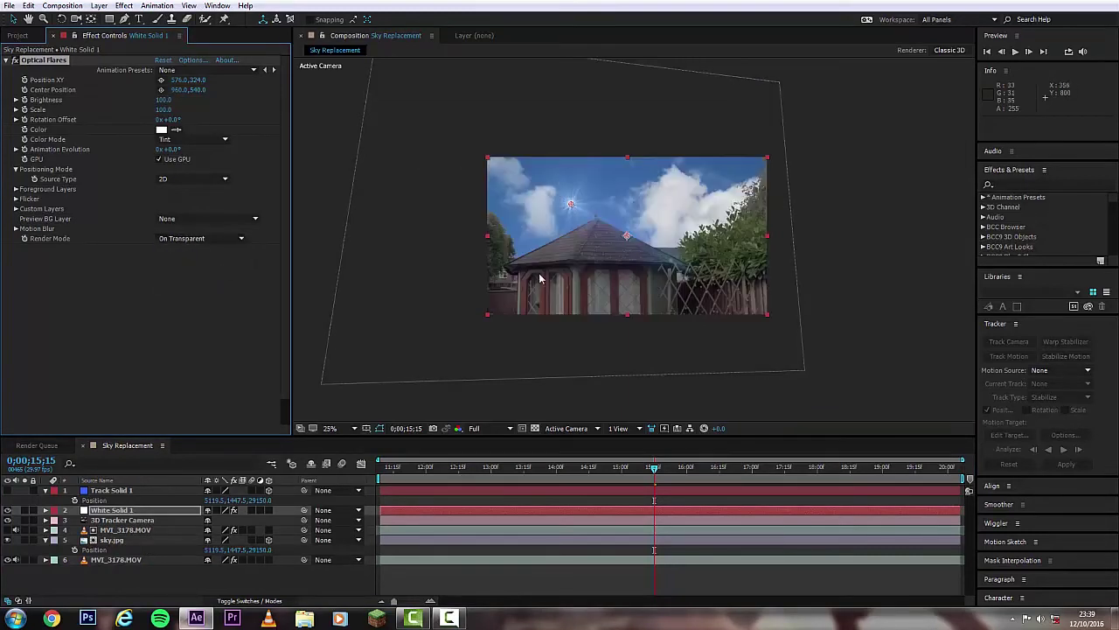
Set the flare's Source Type to 3D and place its Position XY at about 908.0, 280.0 above the roof.
{"action": "left_click_drag", "start_coordinate": [577, 204], "coordinate": [656, 192]}
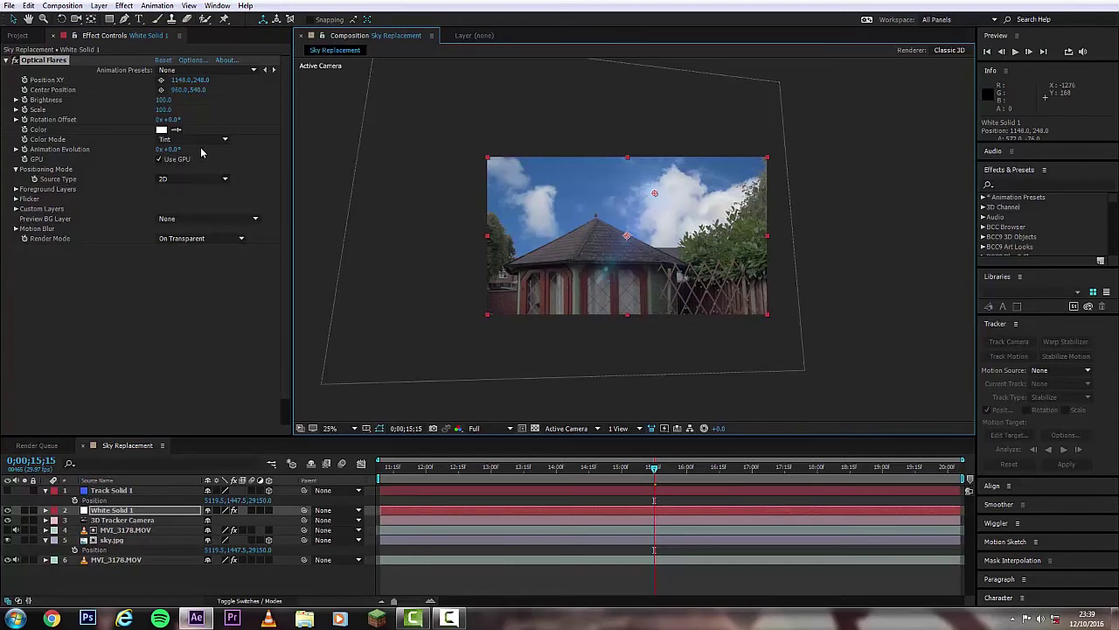
{"action": "left_click", "coordinate": [199, 179]}
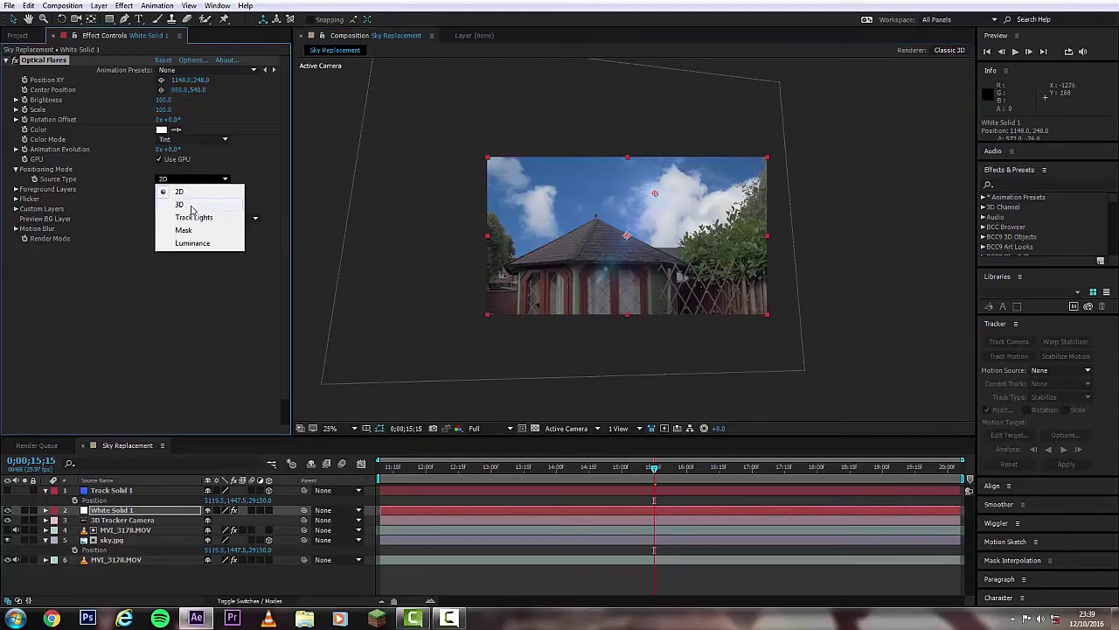
{"action": "left_click", "coordinate": [191, 206]}
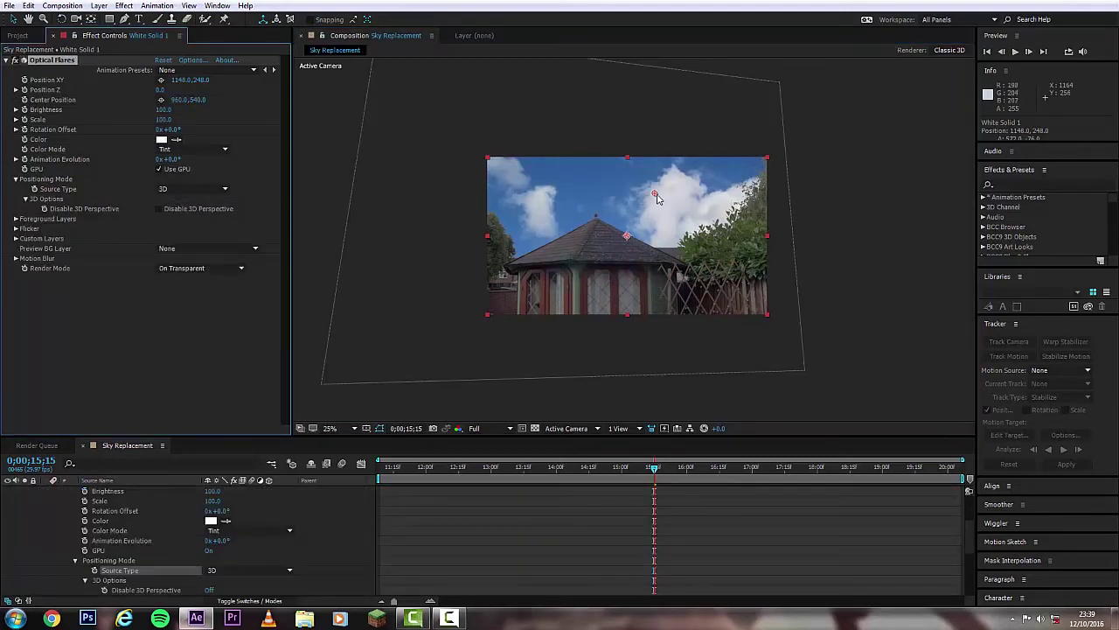
{"action": "left_click_drag", "start_coordinate": [657, 197], "coordinate": [619, 198]}
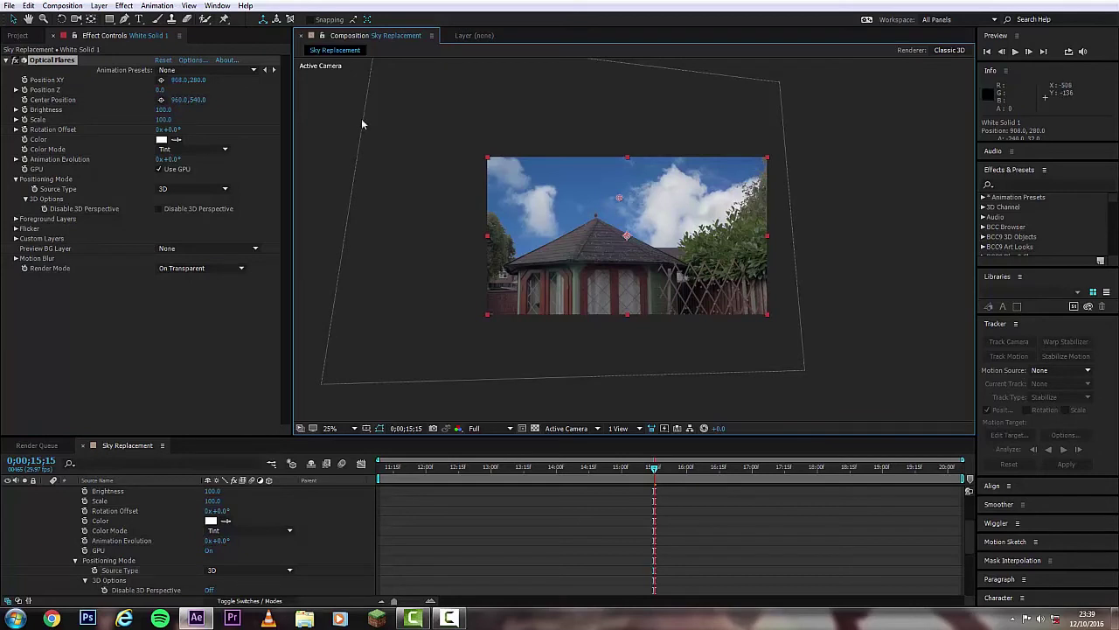
Raise the flare's Brightness to 810 and shift its Center Position slightly to about 1048.0, 556.0.
{"action": "left_click_drag", "start_coordinate": [163, 109], "coordinate": [217, 123]}
{"action": "key", "text": "comma"}
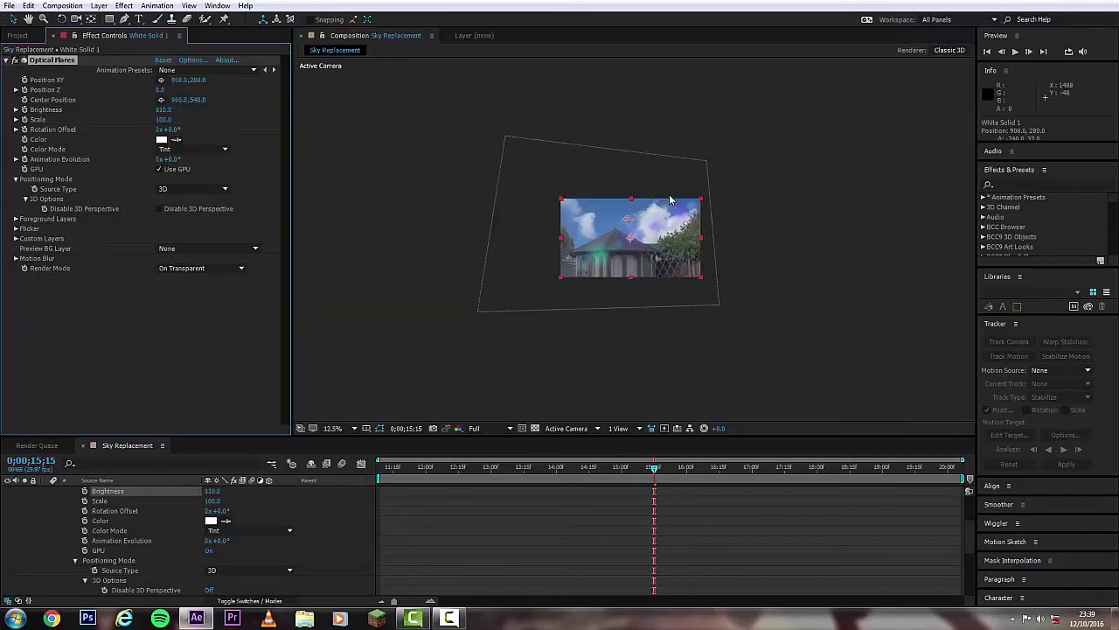
{"action": "mouse_move", "coordinate": [633, 243]}
{"action": "left_mouse_down"}
{"action": "mouse_move", "coordinate": [648, 232]}
{"action": "mouse_move", "coordinate": [569, 257]}
{"action": "mouse_move", "coordinate": [625, 212]}
{"action": "mouse_move", "coordinate": [539, 290]}
{"action": "mouse_move", "coordinate": [703, 190]}
{"action": "mouse_move", "coordinate": [639, 244]}
{"action": "left_mouse_up"}
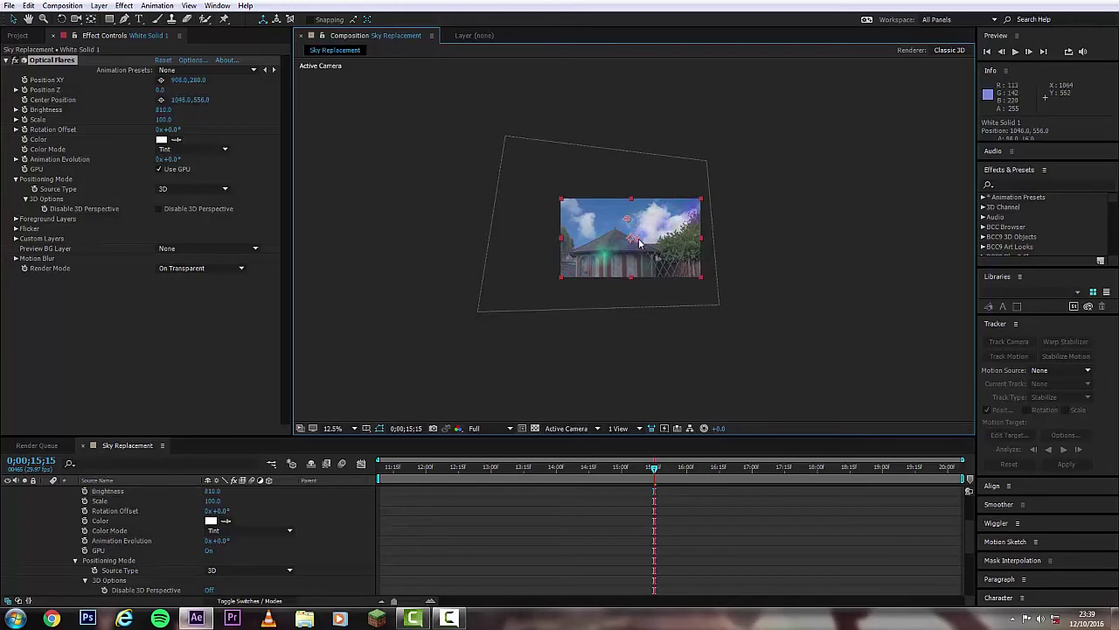
Move the flare source to about 3592.0, -1076.0 over the large cloud and check it around 0;00;15;12.
{"action": "scroll", "coordinate": [639, 244], "scroll_direction": "up", "scroll_amount": 2}
{"action": "left_click_drag", "start_coordinate": [621, 200], "coordinate": [881, 16]}
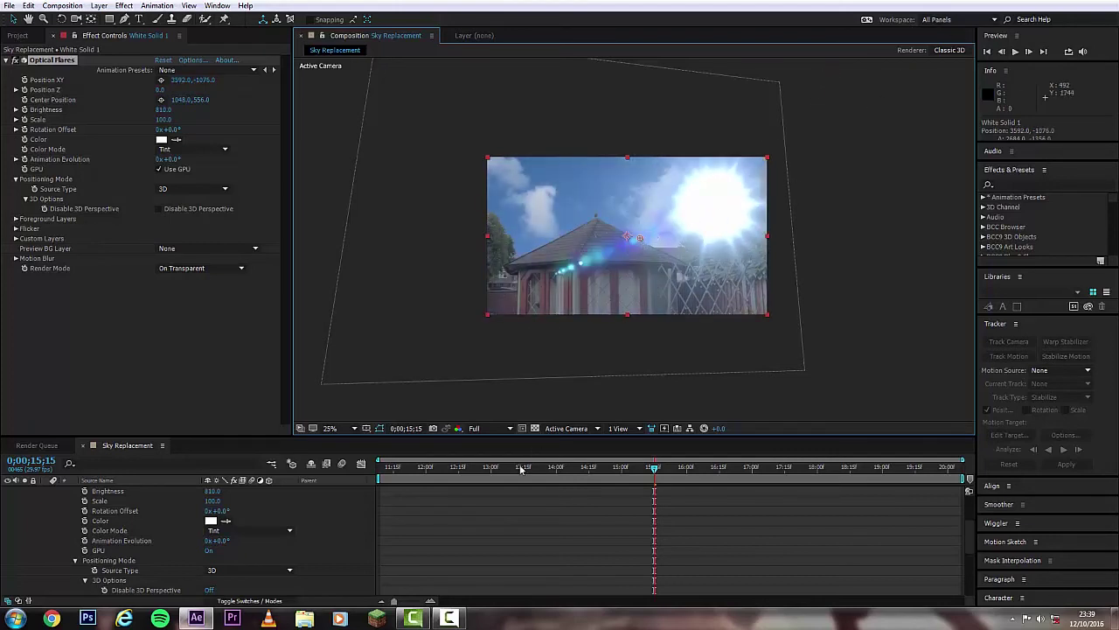
{"action": "mouse_move", "coordinate": [654, 469]}
{"action": "left_mouse_down"}
{"action": "mouse_move", "coordinate": [566, 471]}
{"action": "mouse_move", "coordinate": [648, 471]}
{"action": "left_mouse_up"}
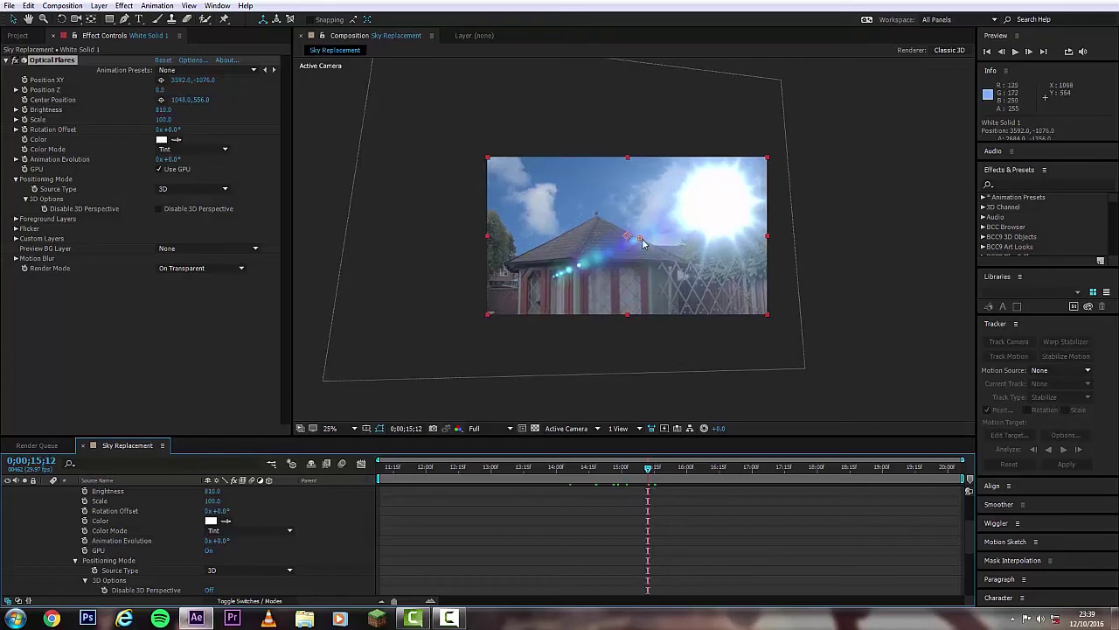
Set the flare's Center Position to about 628.0, 912.0 and its Position XY to about 4132.0, -1696.0.
{"action": "left_click_drag", "start_coordinate": [646, 238], "coordinate": [569, 307]}
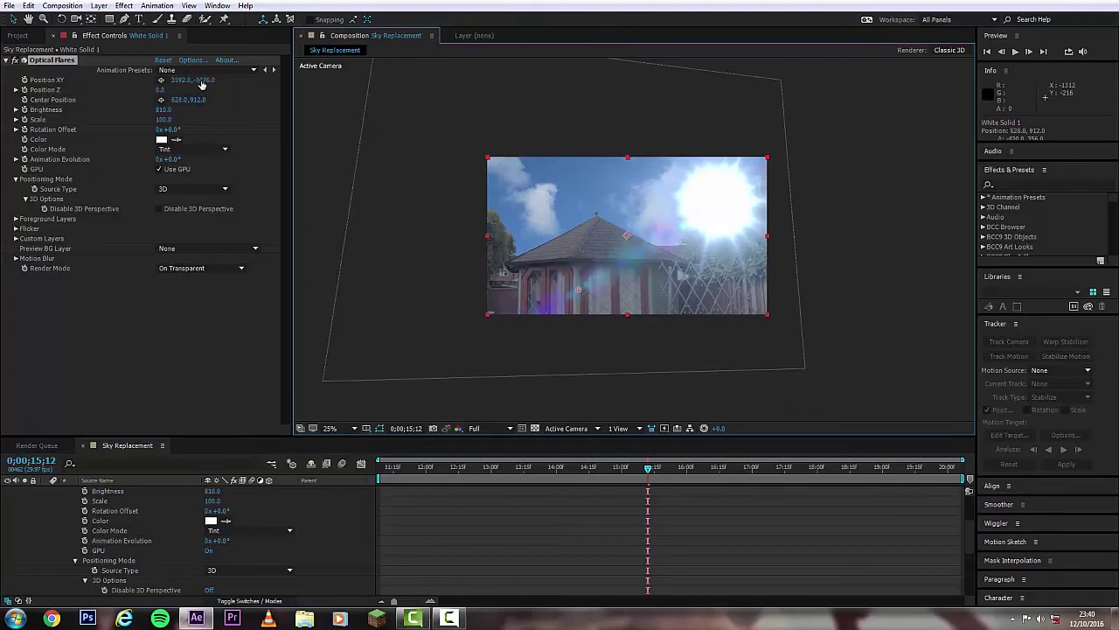
{"action": "left_click_drag", "start_coordinate": [202, 83], "coordinate": [158, 90]}
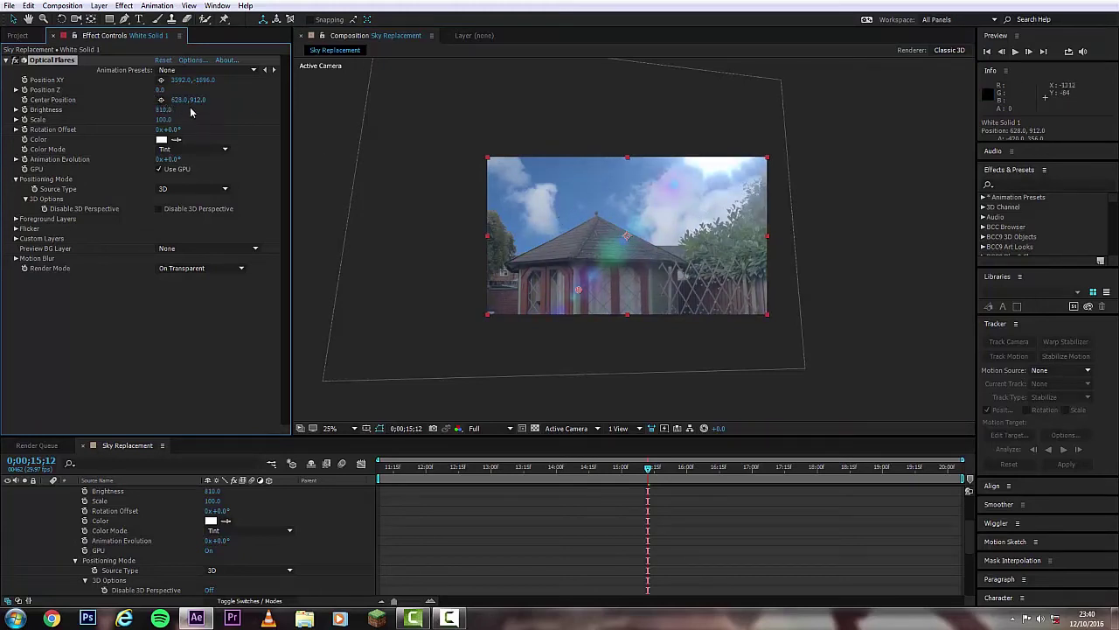
{"action": "left_click_drag", "start_coordinate": [179, 81], "coordinate": [214, 81]}
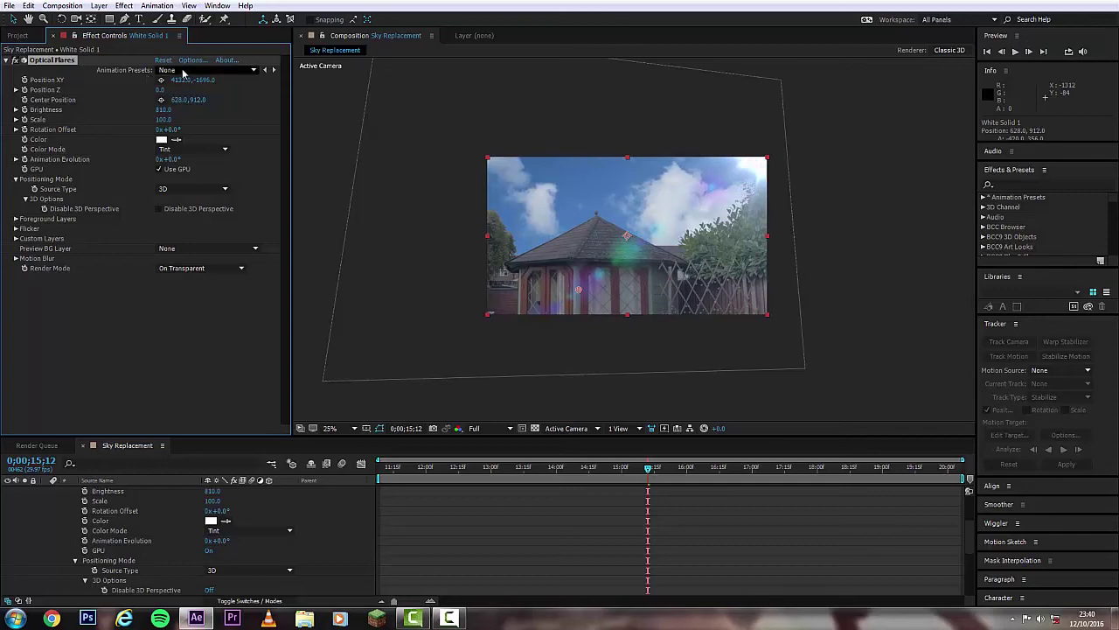
Load the Sun Digital preset from the Light category in the Optical Flares options and apply it.
{"action": "left_click", "coordinate": [190, 61]}
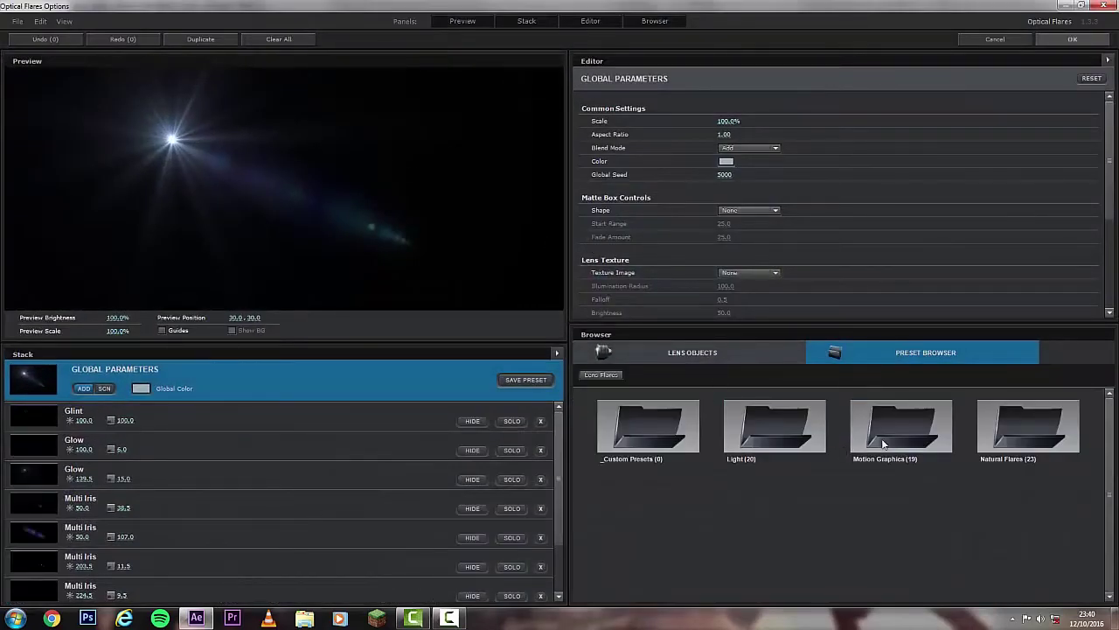
{"action": "left_click", "coordinate": [749, 432]}
{"action": "scroll", "coordinate": [842, 461], "scroll_direction": "down", "scroll_amount": 3}
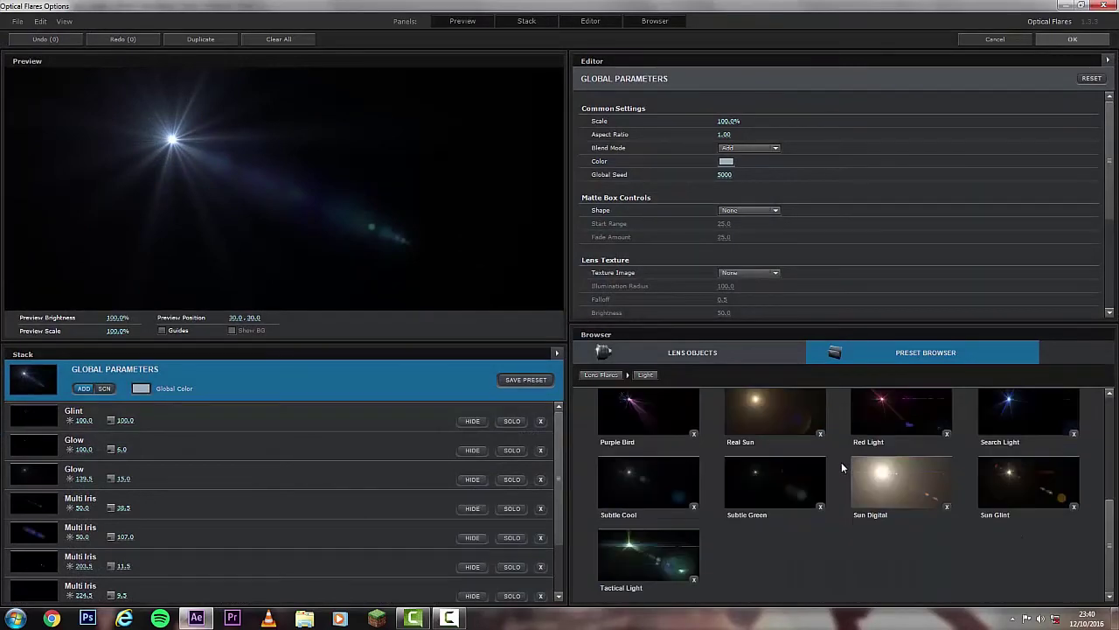
{"action": "left_click", "coordinate": [882, 516]}
{"action": "left_click", "coordinate": [1069, 40]}
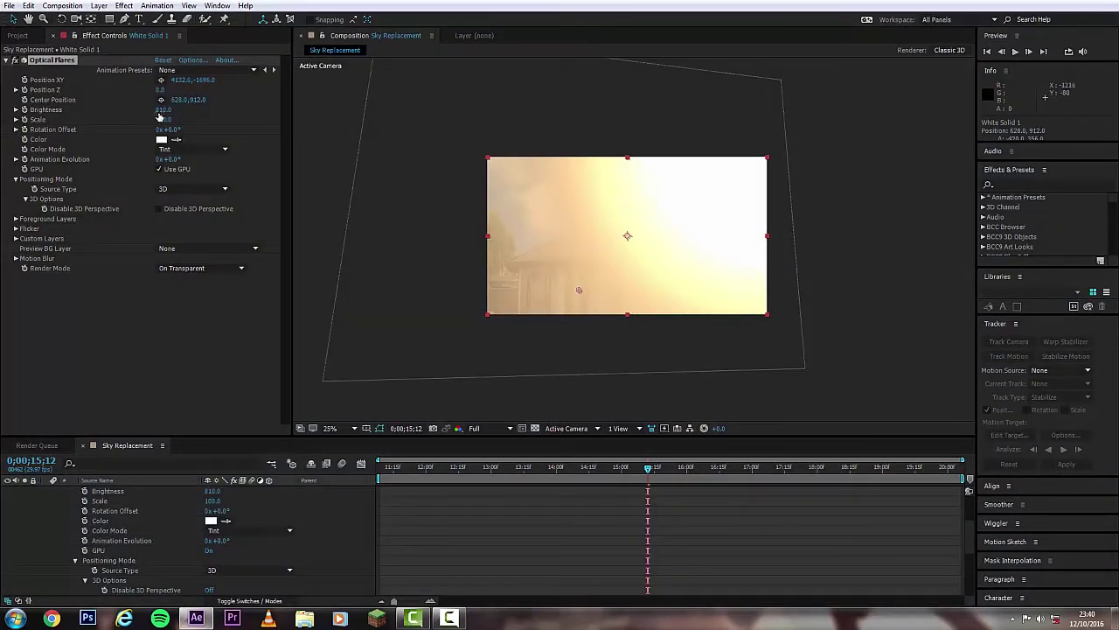
Move the flare source farther out horizontally by increasing its Position X, and reduce its Brightness to 410.
{"action": "left_click_drag", "start_coordinate": [159, 116], "coordinate": [123, 116]}
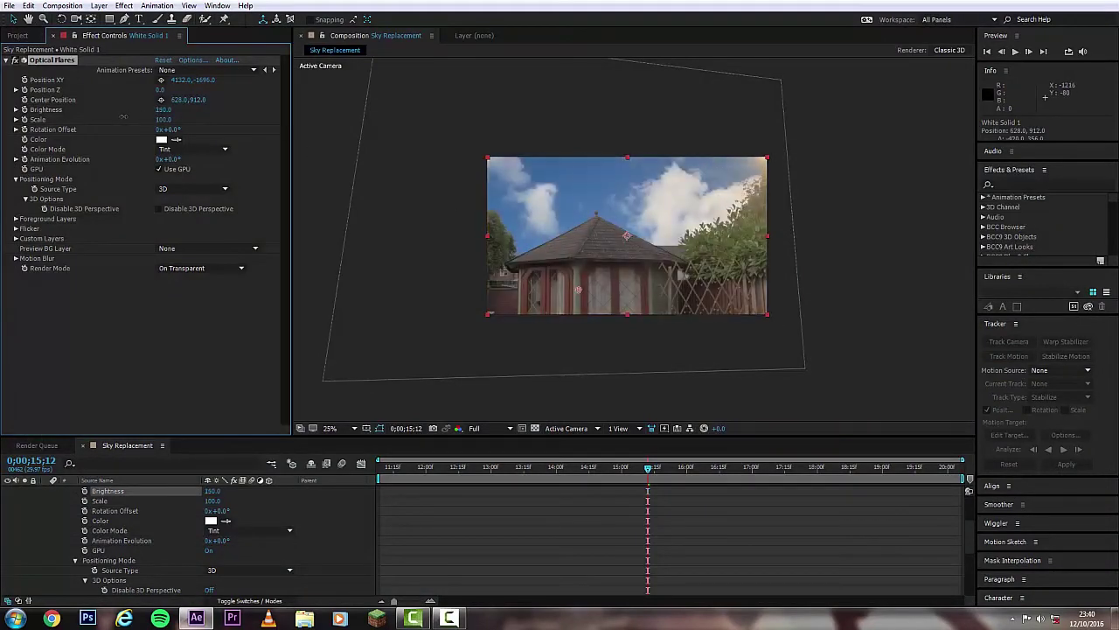
{"action": "left_click_drag", "start_coordinate": [127, 116], "coordinate": [135, 117]}
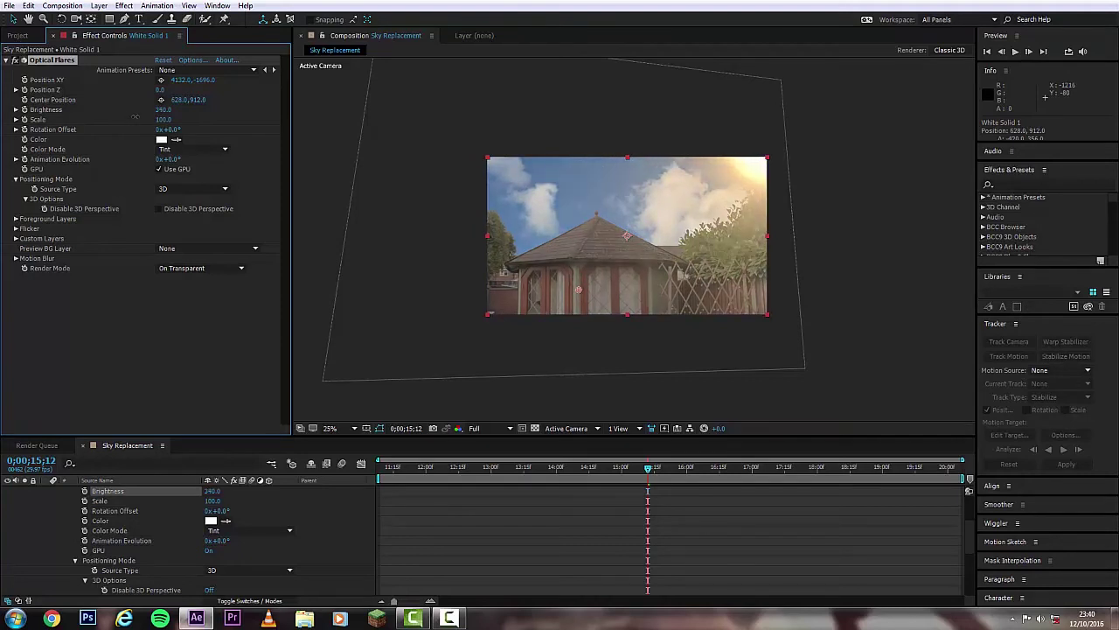
{"action": "left_click_drag", "start_coordinate": [181, 79], "coordinate": [295, 97]}
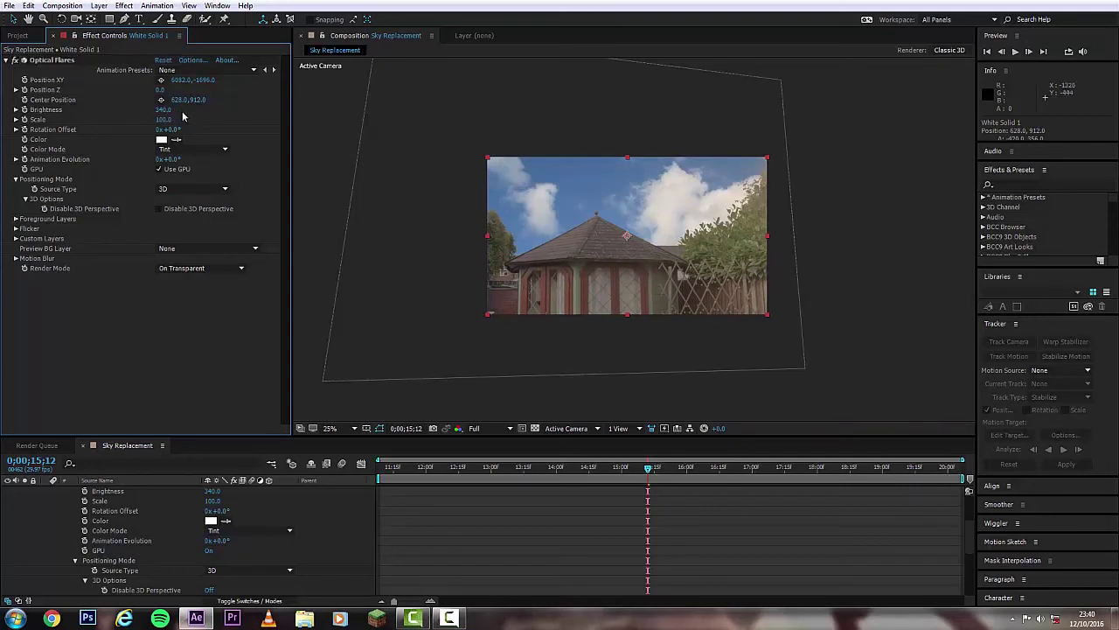
{"action": "type", "text": "540"}
{"action": "key", "text": "Return"}
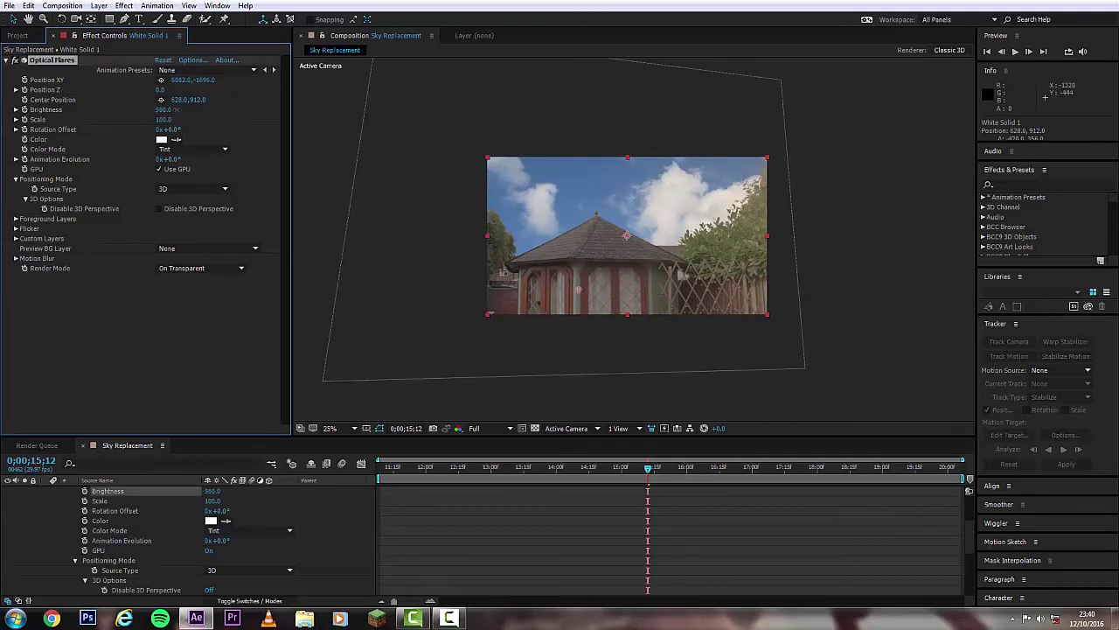
{"action": "left_click_drag", "start_coordinate": [164, 109], "coordinate": [131, 109]}
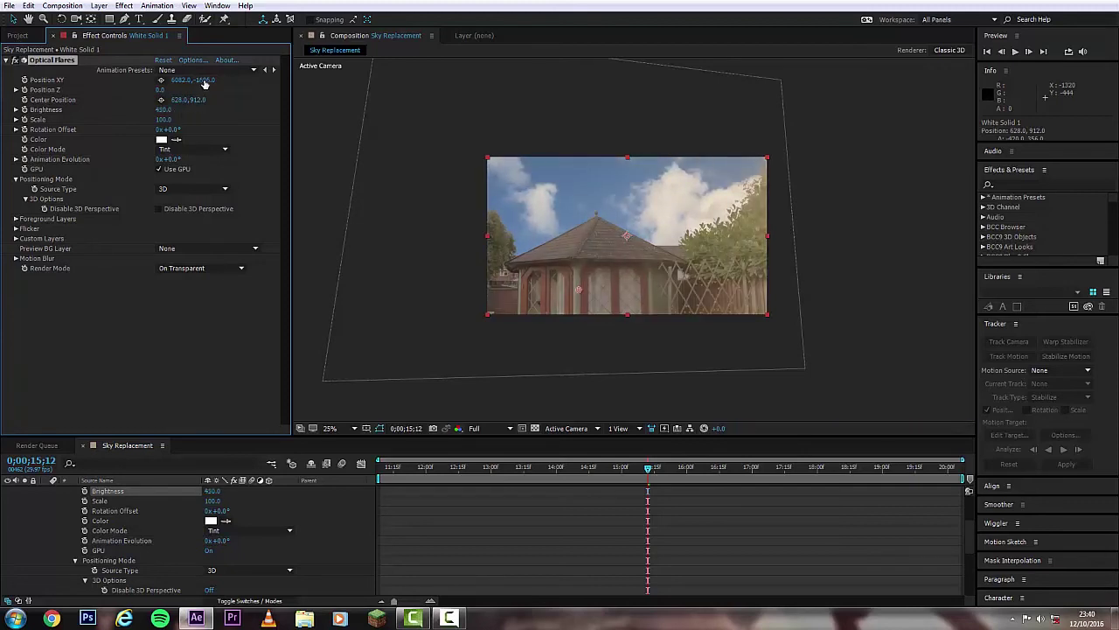
Set the flare's Position XY to about 6082.0, -2236.0 and its Brightness to 450.
{"action": "left_click_drag", "start_coordinate": [204, 82], "coordinate": [226, 80]}
{"action": "left_click_drag", "start_coordinate": [203, 80], "coordinate": [160, 94]}
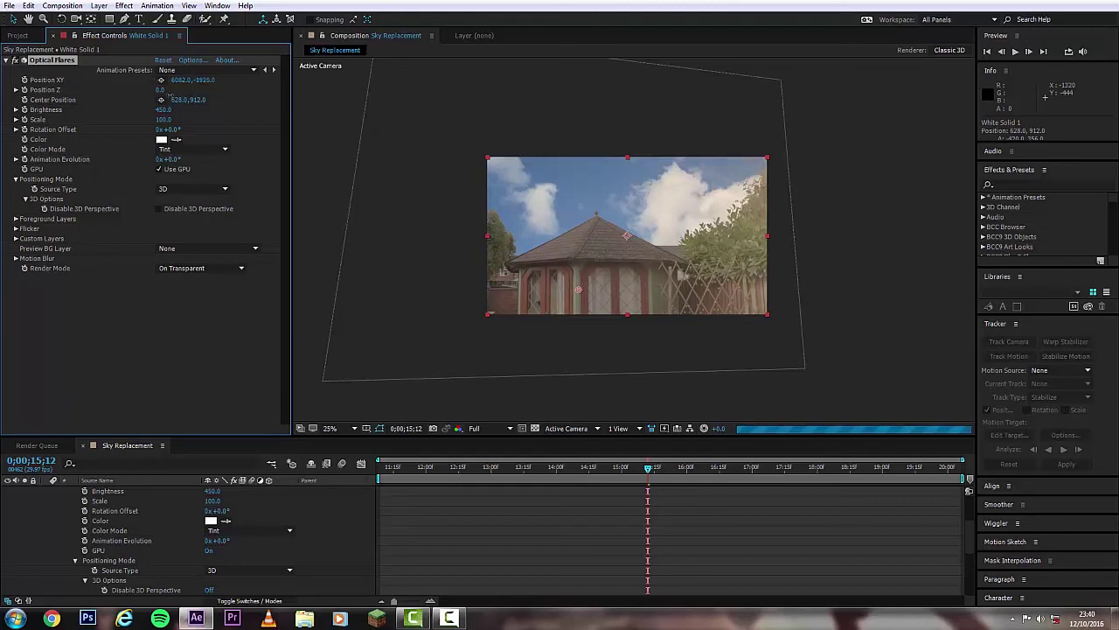
{"action": "key", "text": "period"}
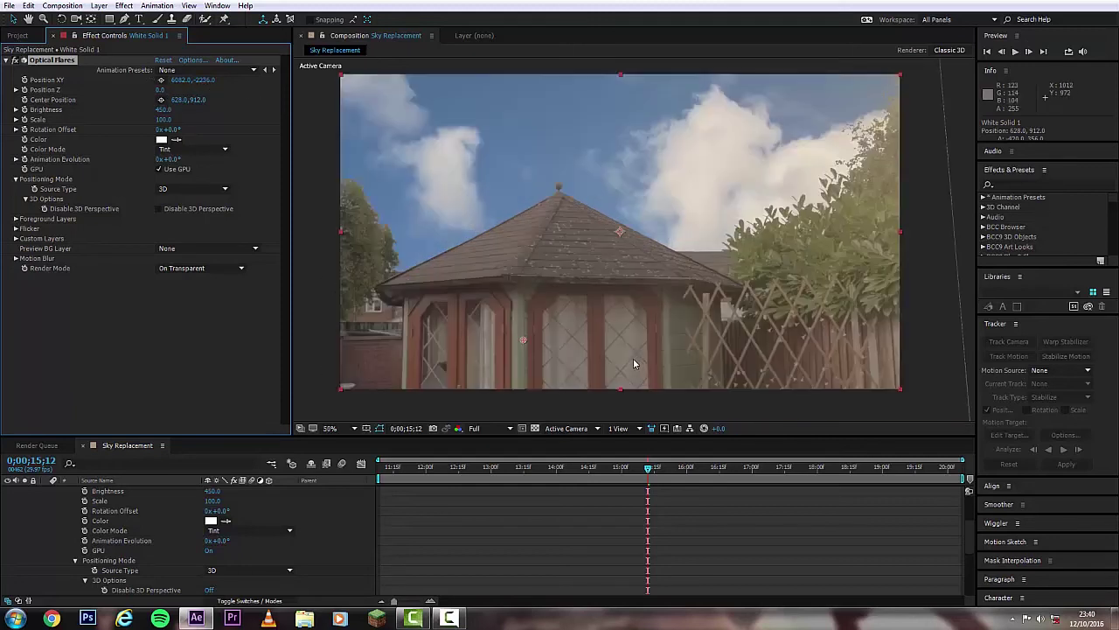
Check the flare at 0;00;12;03 and hide its blue-purple Multi Iris element in the Optical Flares options.
{"action": "left_click", "coordinate": [643, 469]}
{"action": "left_click_drag", "start_coordinate": [638, 472], "coordinate": [432, 475]}
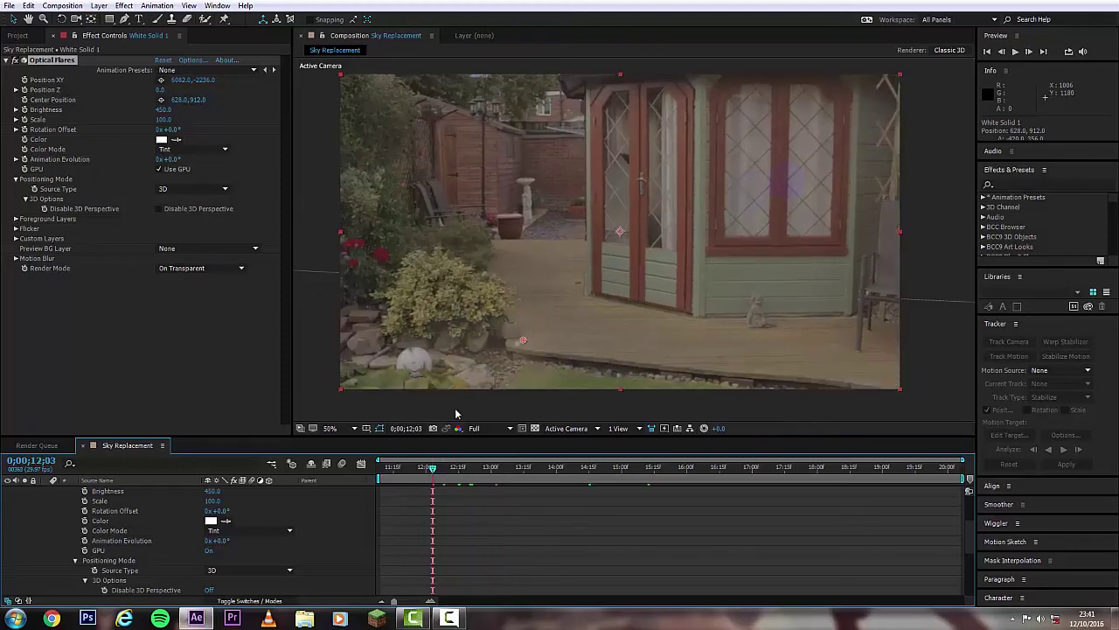
{"action": "left_click", "coordinate": [191, 61]}
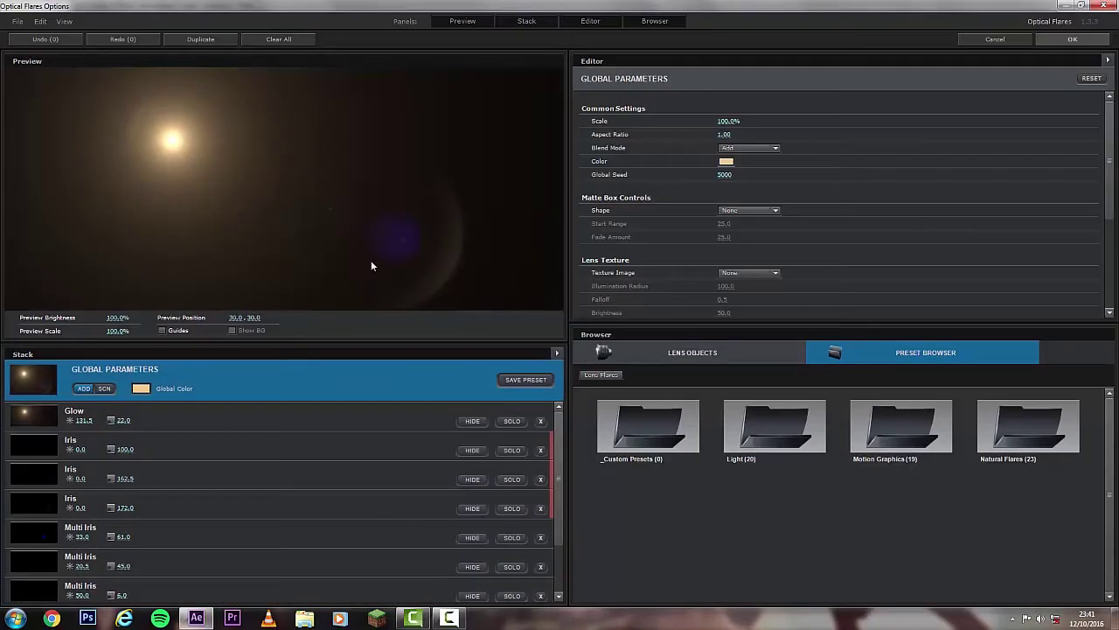
{"action": "left_click", "coordinate": [473, 537]}
{"action": "left_click", "coordinate": [1081, 41]}
{"action": "key", "text": "comma"}
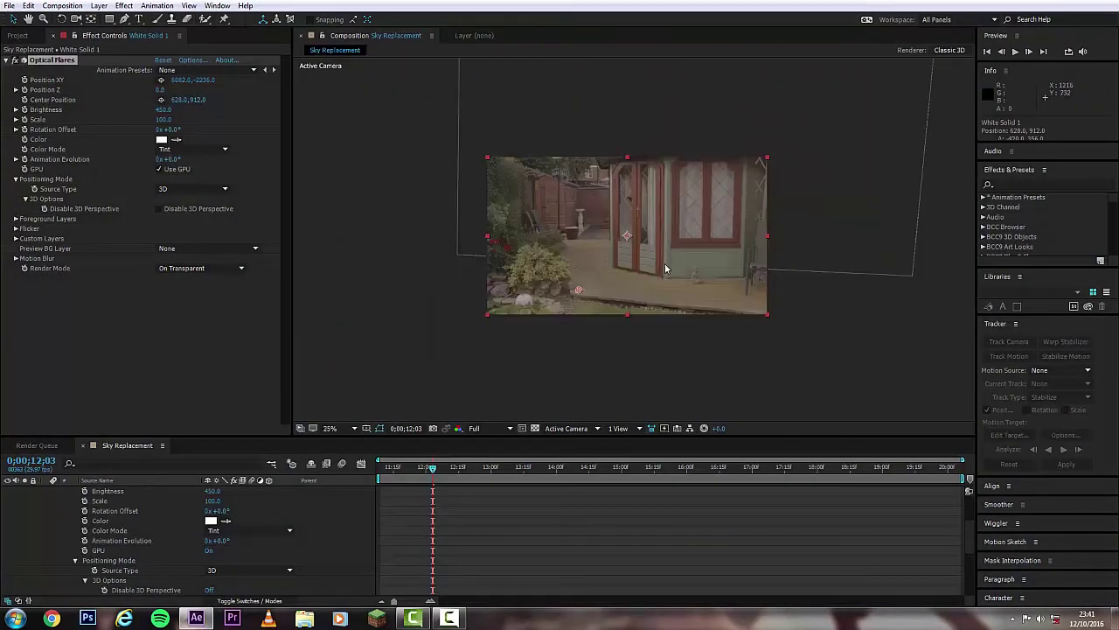
Compare the shot with and without the Optical Flares glow at 0;00;14;21, toggling the effect and the White Solid 1 layer.
{"action": "left_click_drag", "start_coordinate": [433, 470], "coordinate": [602, 480]}
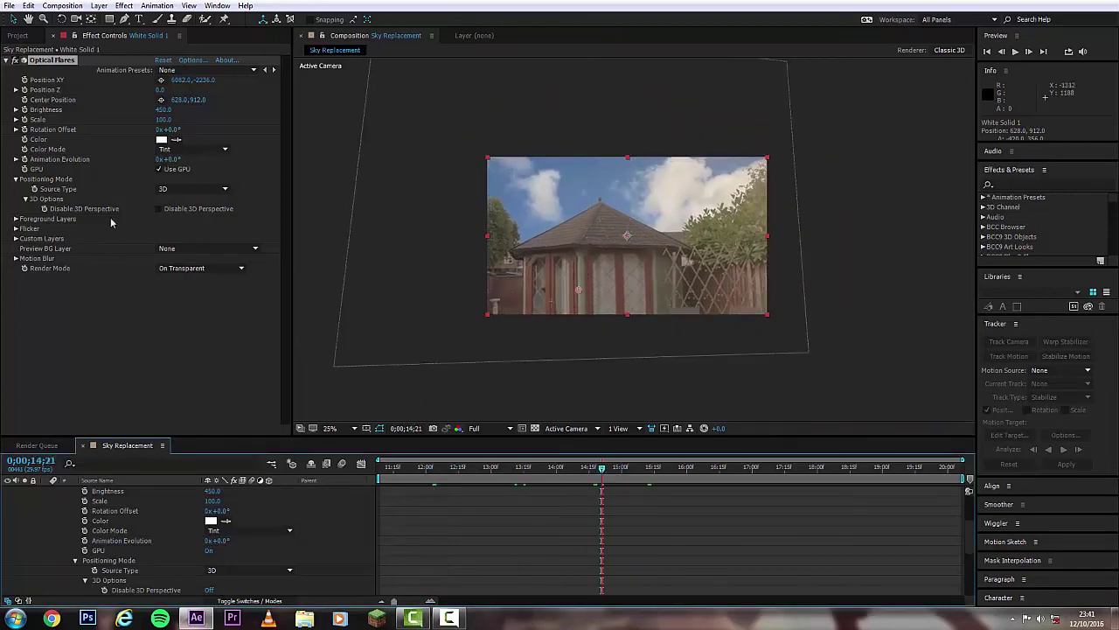
{"action": "left_click", "coordinate": [16, 60]}
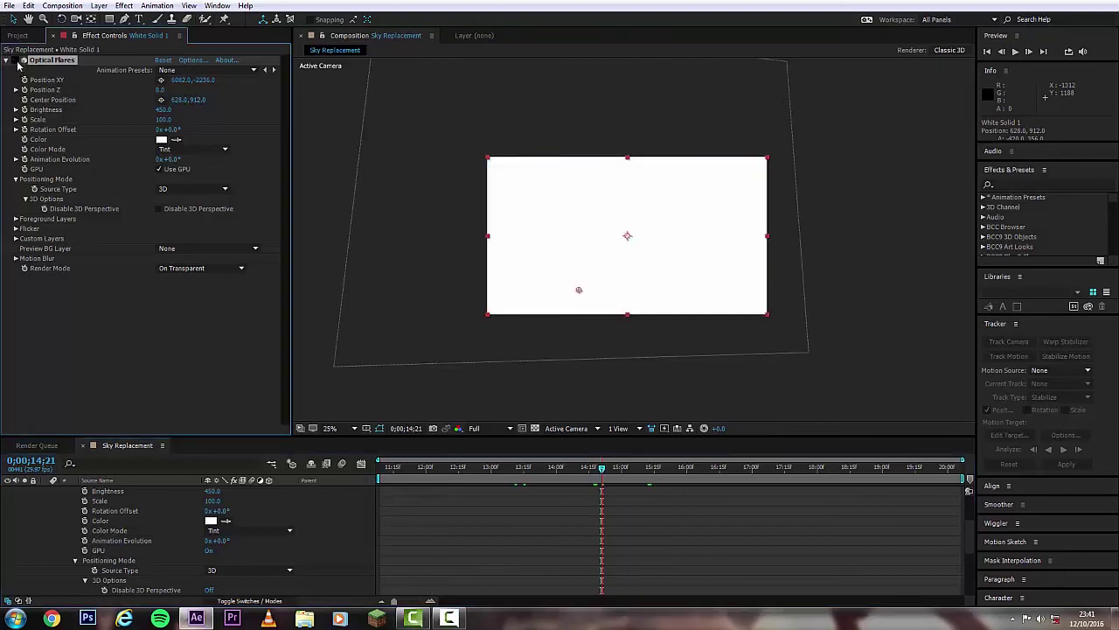
{"action": "left_click", "coordinate": [16, 61]}
{"action": "scroll", "coordinate": [165, 539], "scroll_direction": "up", "scroll_amount": 5}
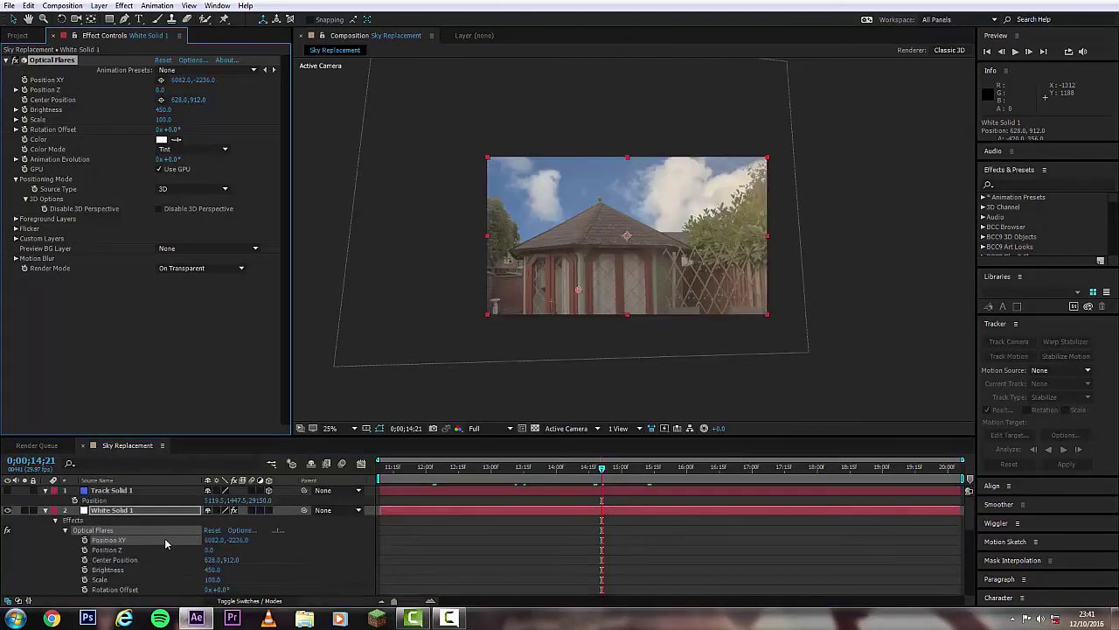
{"action": "left_click", "coordinate": [9, 511]}
{"action": "left_click", "coordinate": [8, 512]}
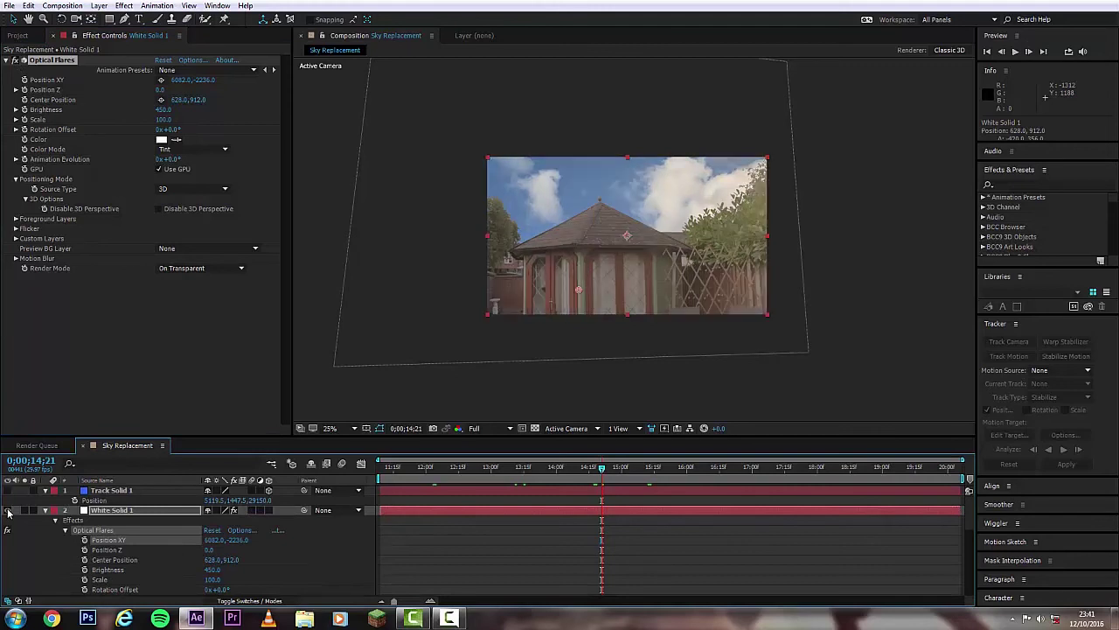
{"action": "left_click", "coordinate": [9, 512]}
{"action": "left_click", "coordinate": [9, 512]}
{"action": "left_click", "coordinate": [8, 512]}
{"action": "left_click", "coordinate": [9, 511]}
{"action": "key", "text": "period"}
{"action": "key", "text": "comma"}
{"action": "key", "text": "period"}
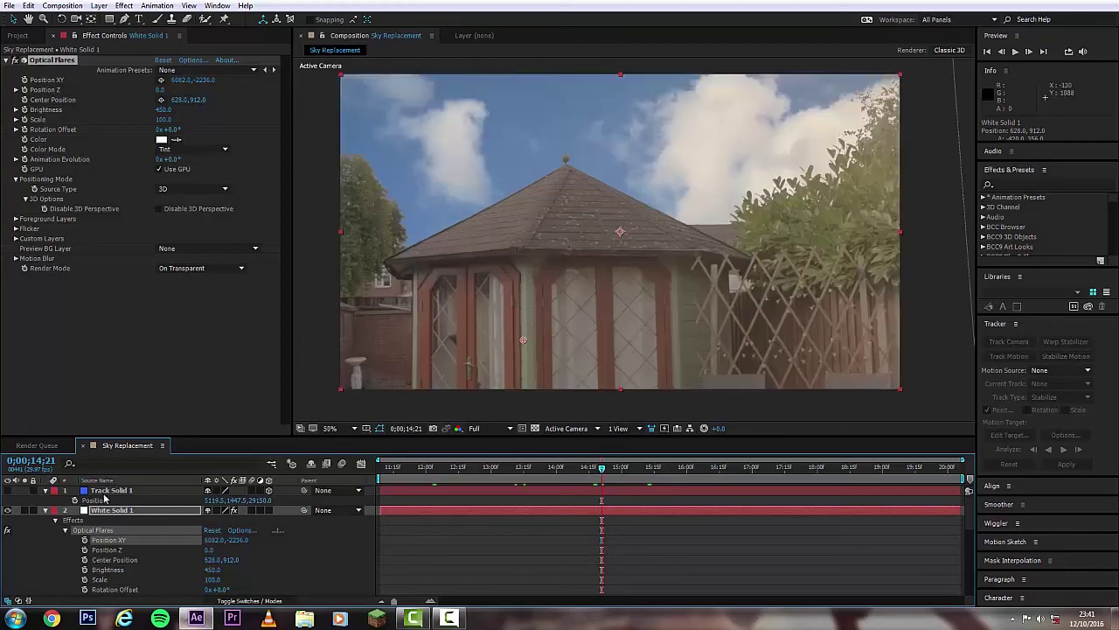
Create an adjustment layer and move it above Track Solid 1 at the top of the layer stack.
{"action": "left_click", "coordinate": [99, 6]}
{"action": "mouse_move", "coordinate": [140, 19]}
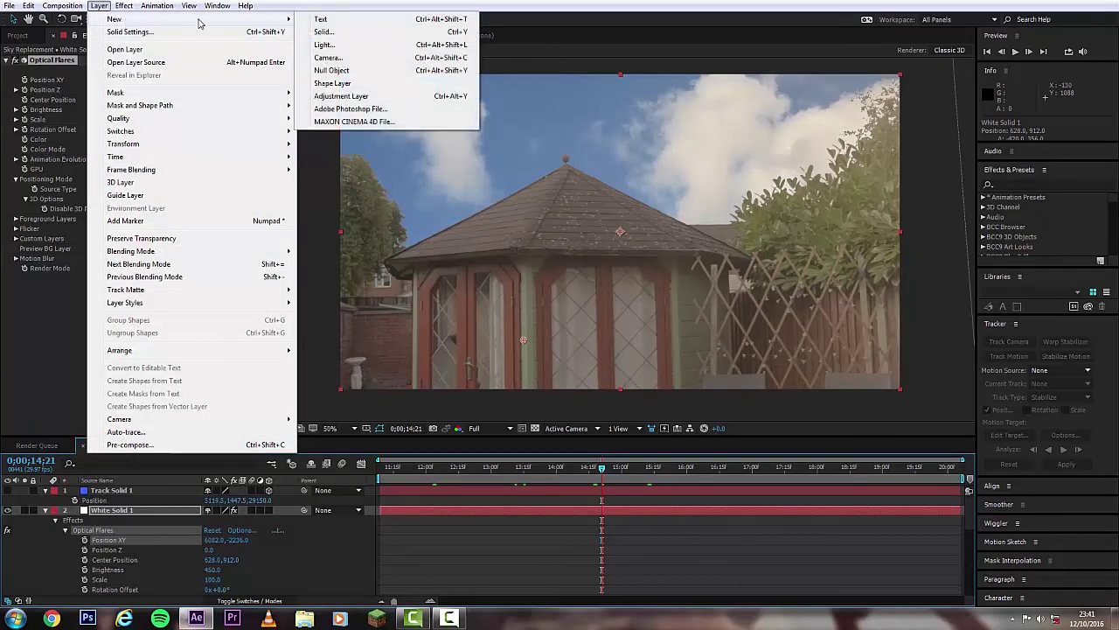
{"action": "left_click", "coordinate": [346, 96]}
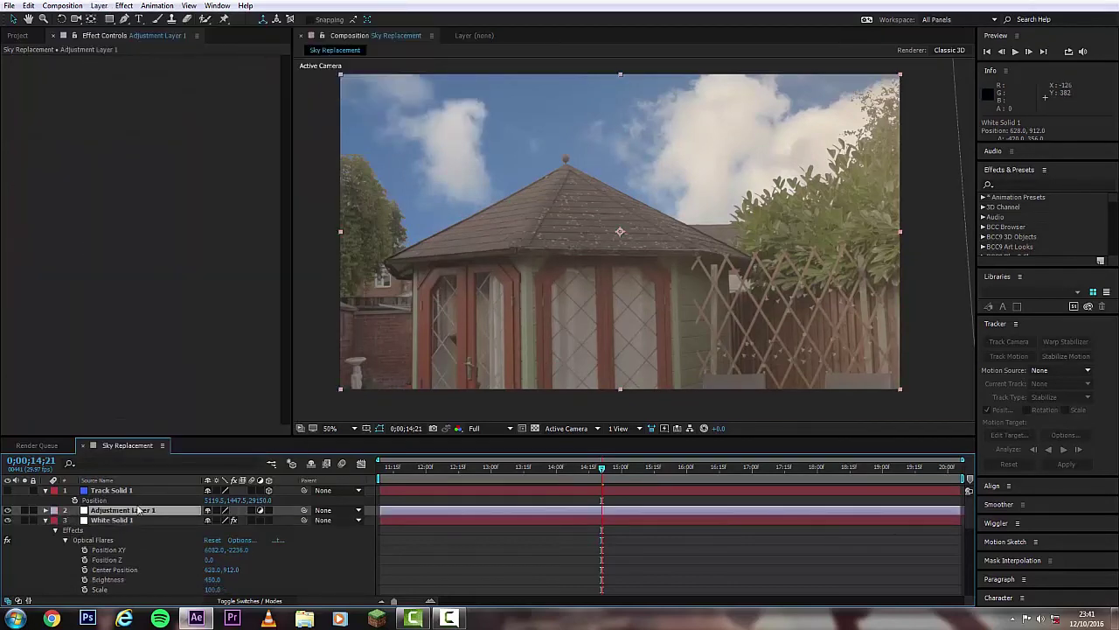
{"action": "left_click_drag", "start_coordinate": [138, 510], "coordinate": [133, 491]}
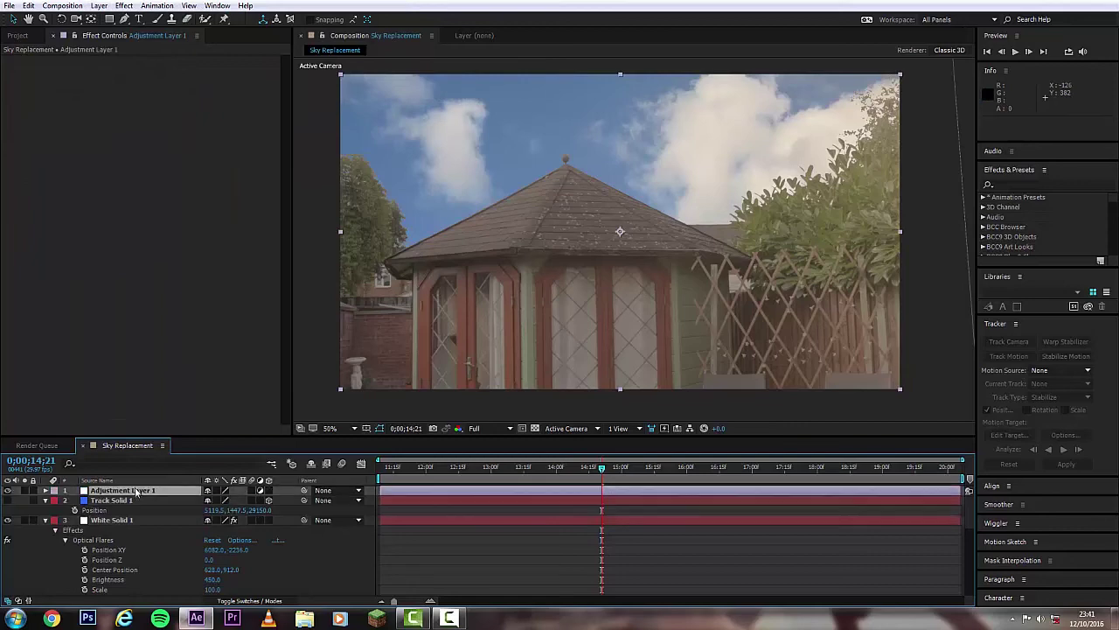
Apply the Magic Bullet Looks effect to the adjustment layer and open its look editor.
{"action": "left_click", "coordinate": [124, 5]}
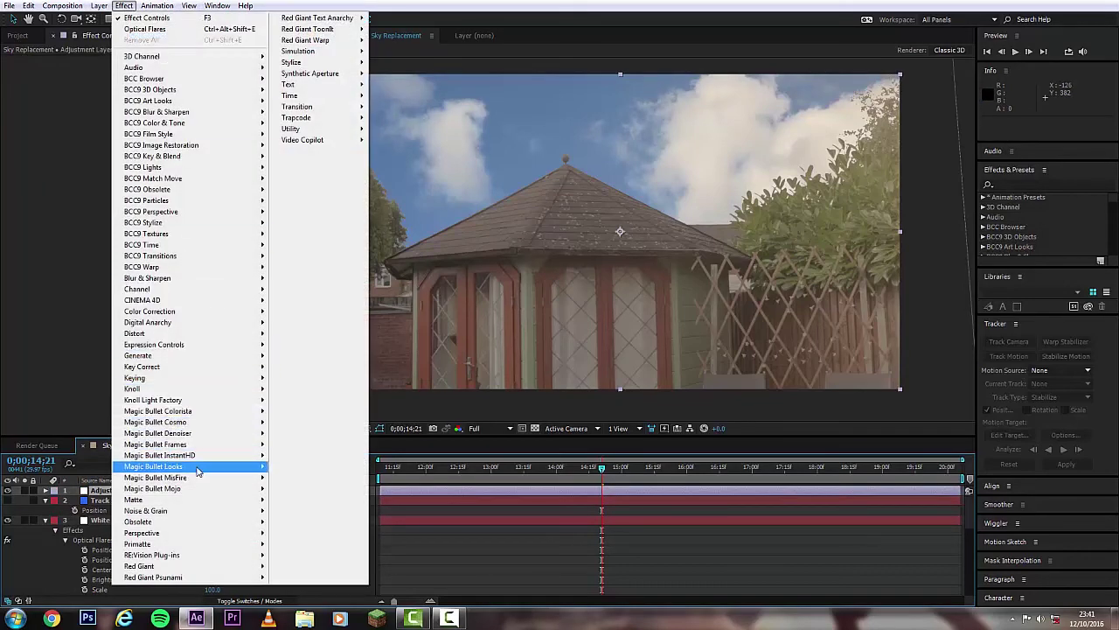
{"action": "mouse_move", "coordinate": [198, 470]}
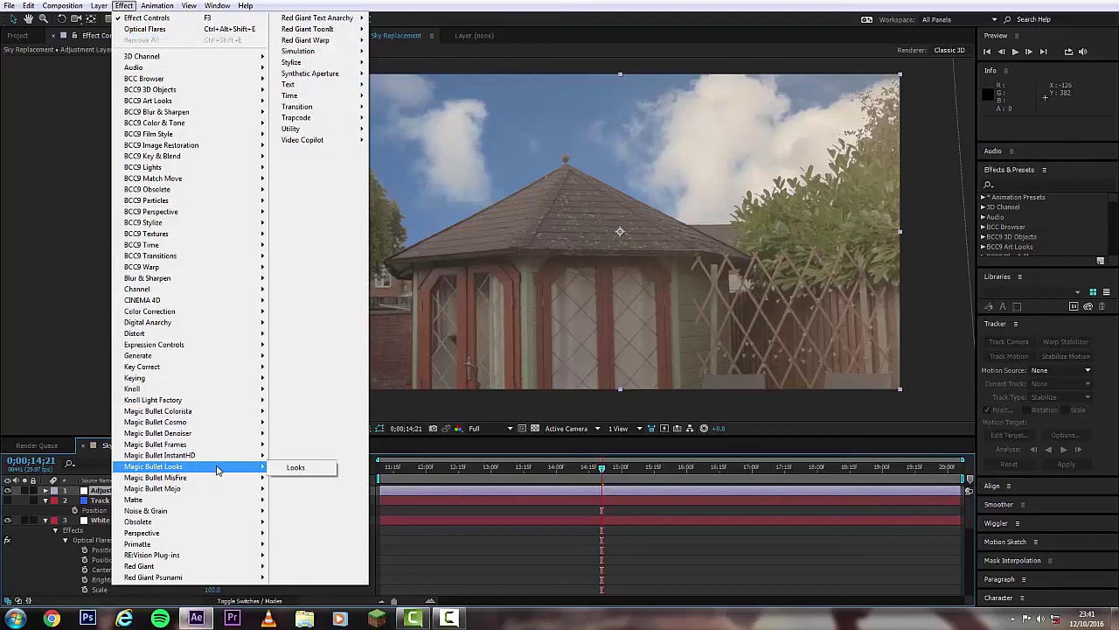
{"action": "left_click", "coordinate": [295, 467]}
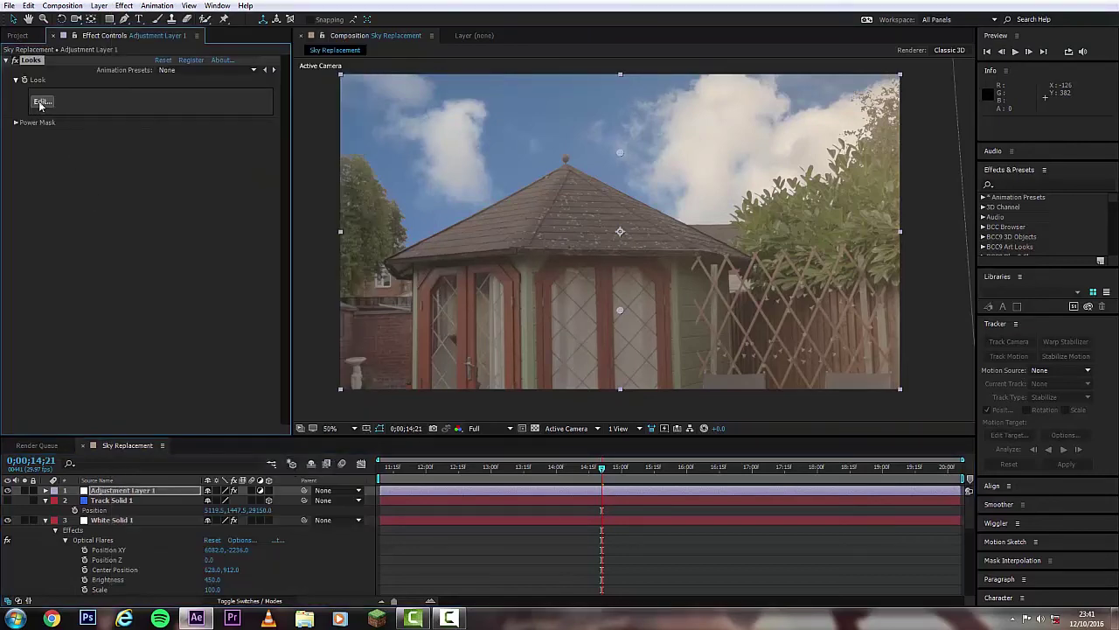
{"action": "left_click", "coordinate": [41, 102]}
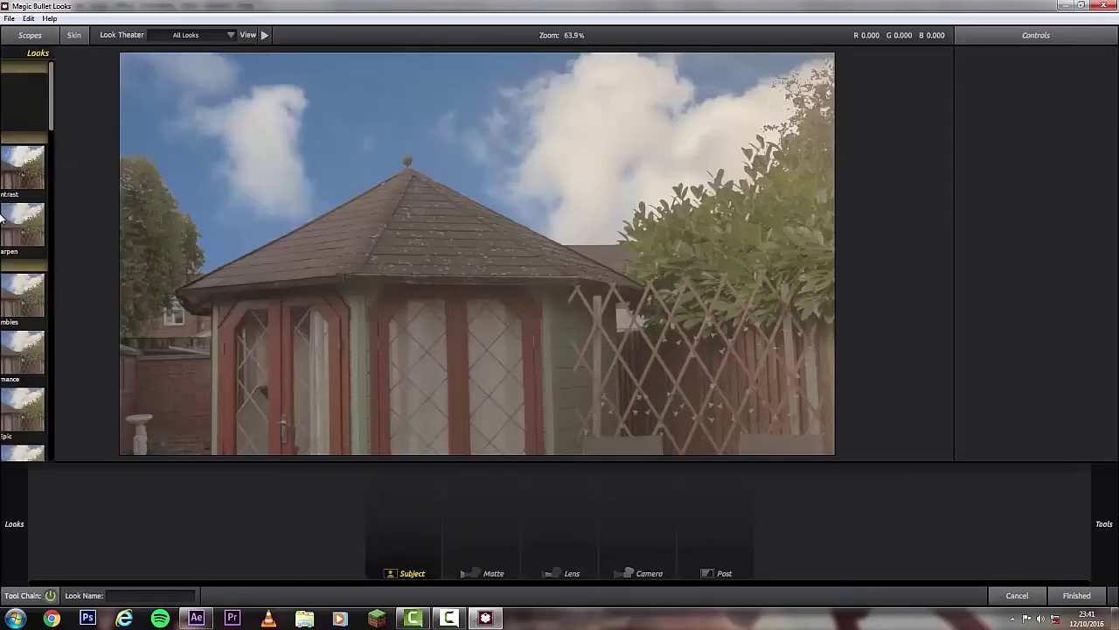
Browse the look presets and try the Sharper and Sharp looks from Classic Music Videos.
{"action": "scroll", "coordinate": [48, 289], "scroll_direction": "down", "scroll_amount": 5}
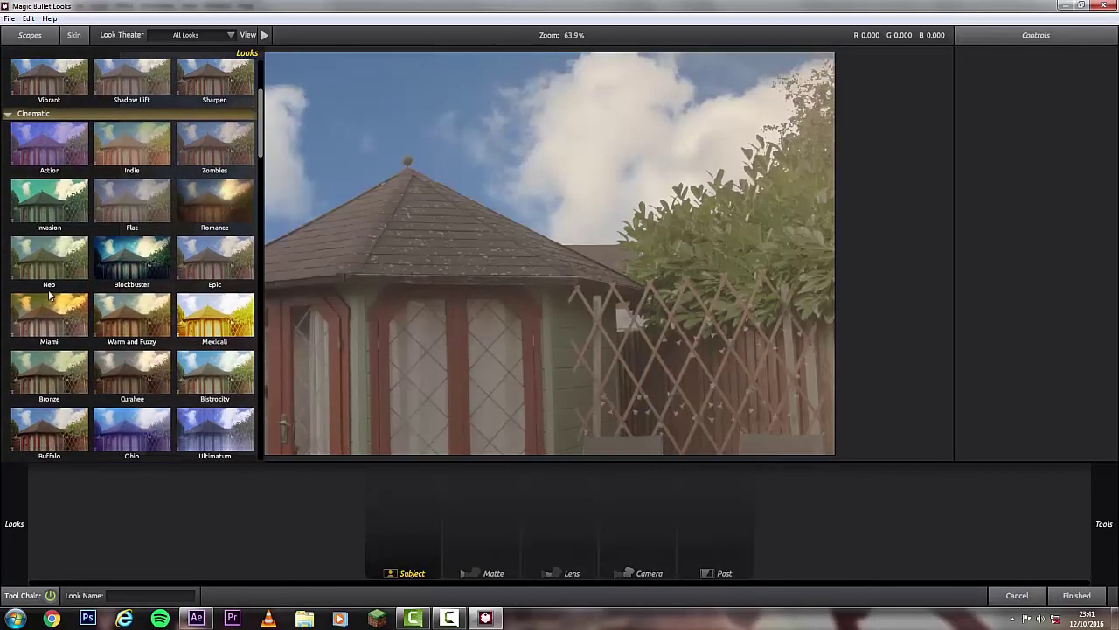
{"action": "scroll", "coordinate": [49, 295], "scroll_direction": "down", "scroll_amount": 4}
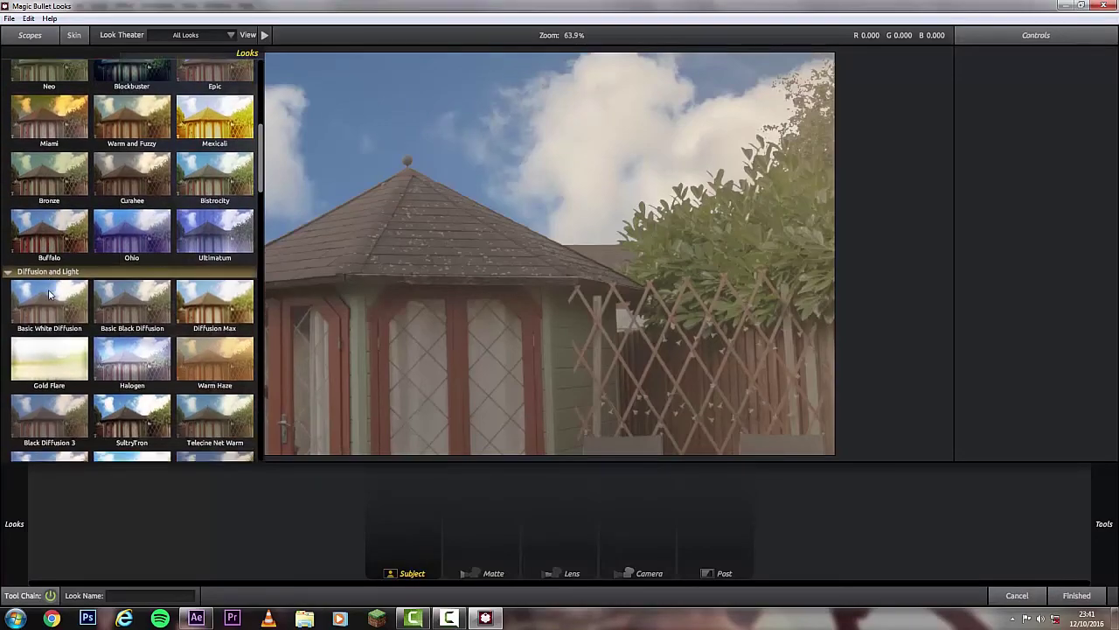
{"action": "scroll", "coordinate": [49, 295], "scroll_direction": "down", "scroll_amount": 3}
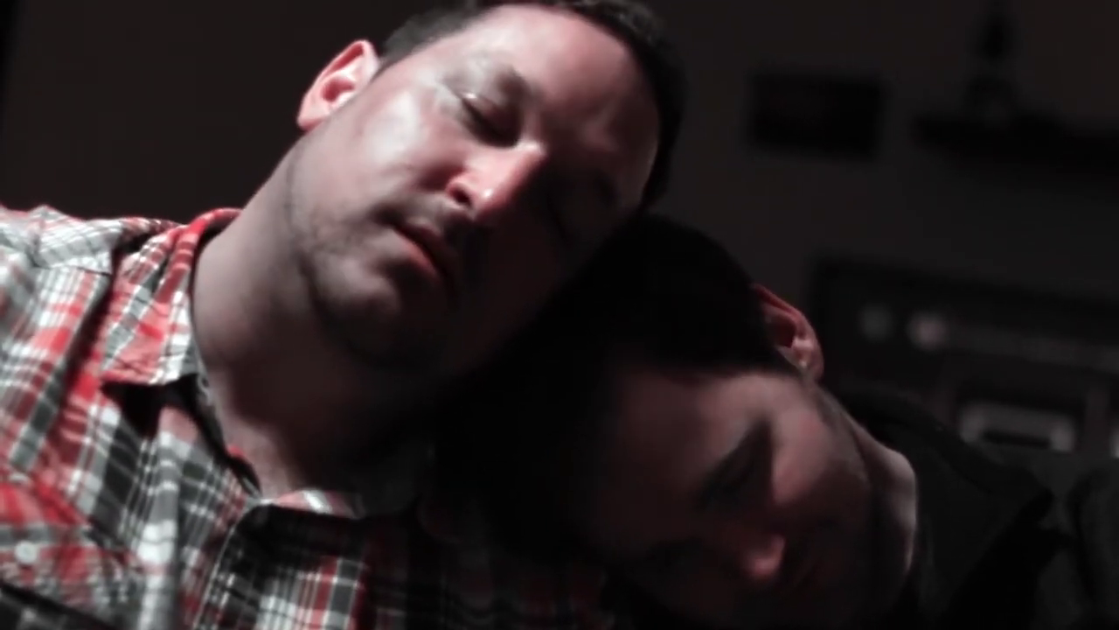
{"action": "scroll", "coordinate": [48, 288], "scroll_direction": "down", "scroll_amount": 5}
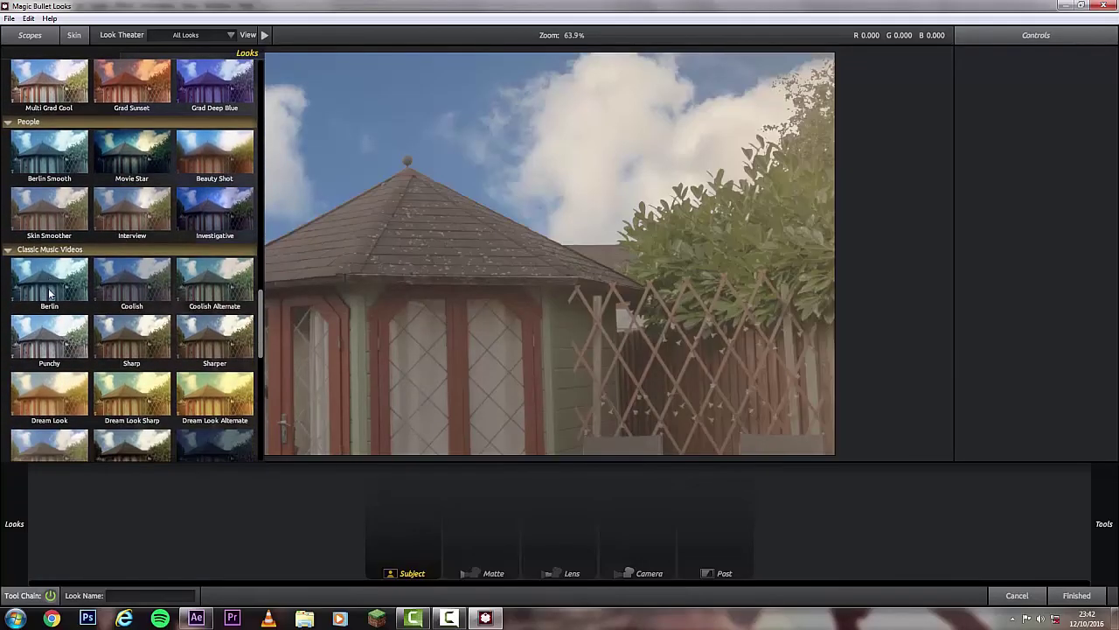
{"action": "left_click", "coordinate": [207, 335]}
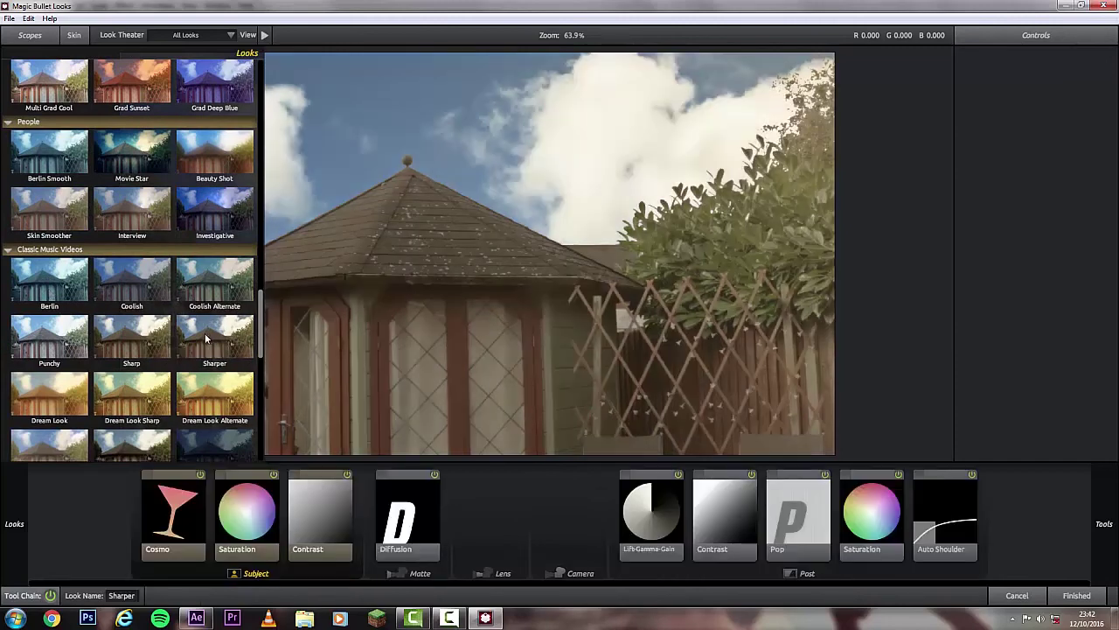
{"action": "left_click", "coordinate": [150, 340]}
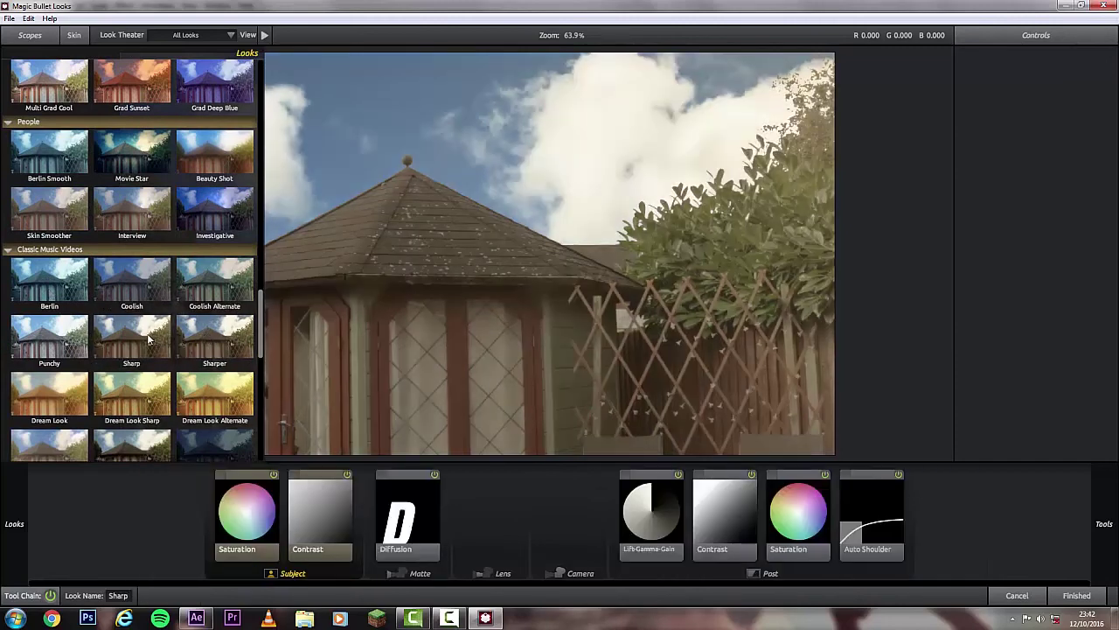
Choose the No 85 look from Classic Stock Emulation and apply it to the adjustment layer.
{"action": "scroll", "coordinate": [151, 333], "scroll_direction": "down", "scroll_amount": 4}
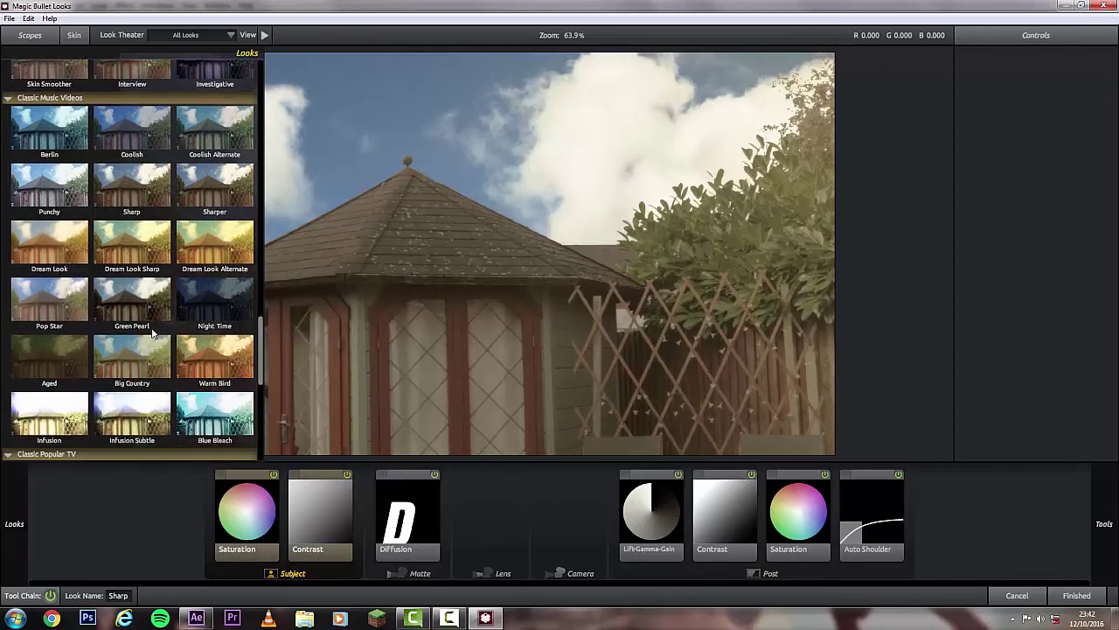
{"action": "scroll", "coordinate": [151, 330], "scroll_direction": "down", "scroll_amount": 6}
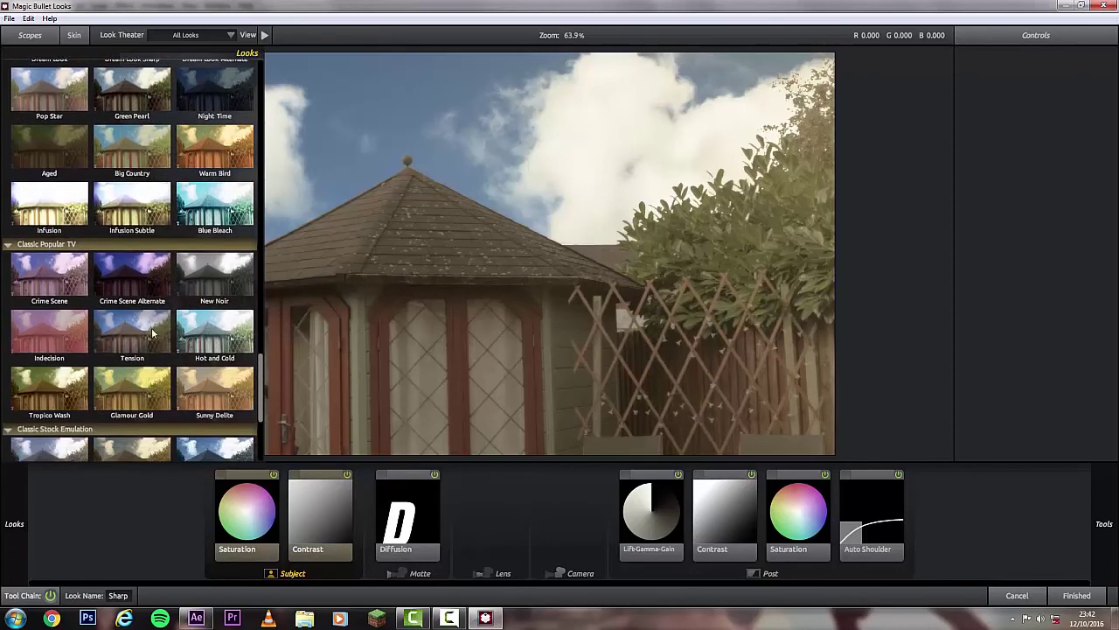
{"action": "scroll", "coordinate": [151, 327], "scroll_direction": "down", "scroll_amount": 3}
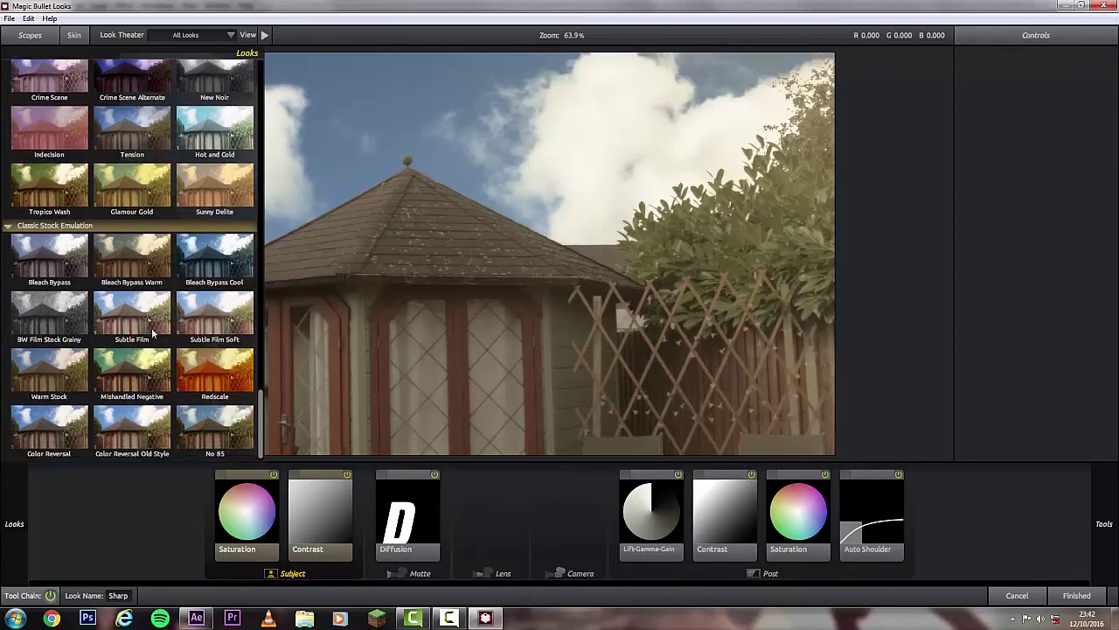
{"action": "left_click", "coordinate": [203, 422]}
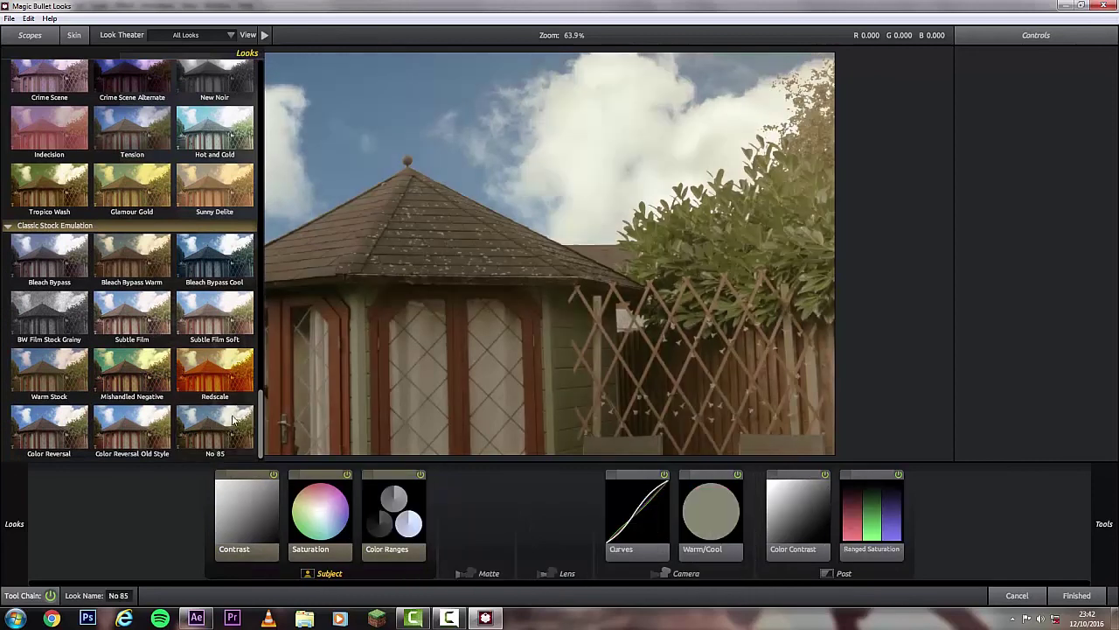
{"action": "left_click", "coordinate": [1071, 595]}
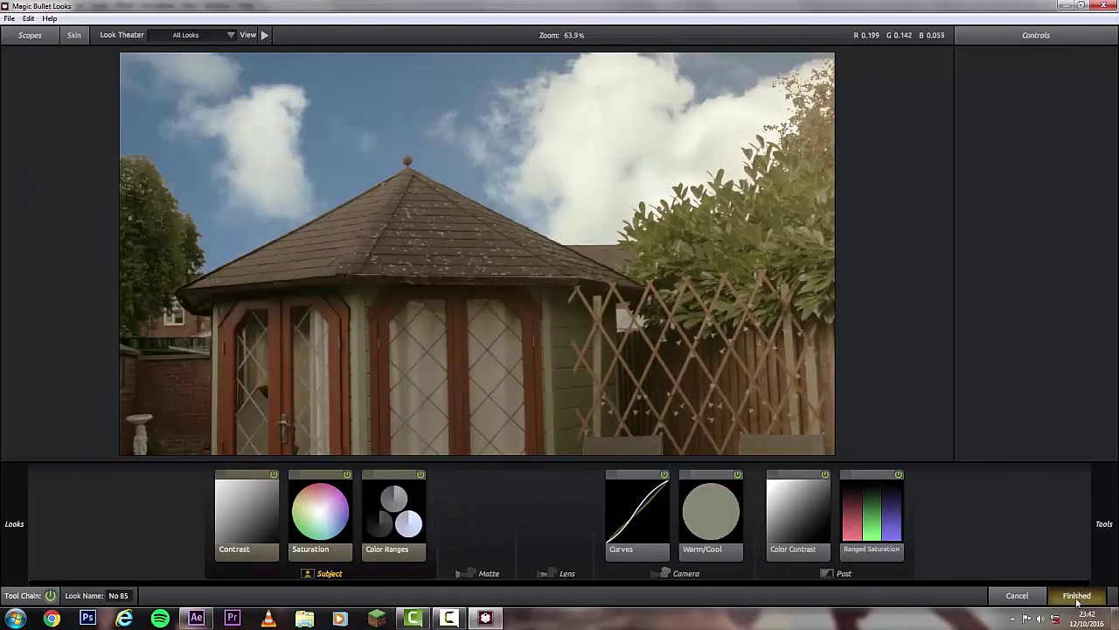